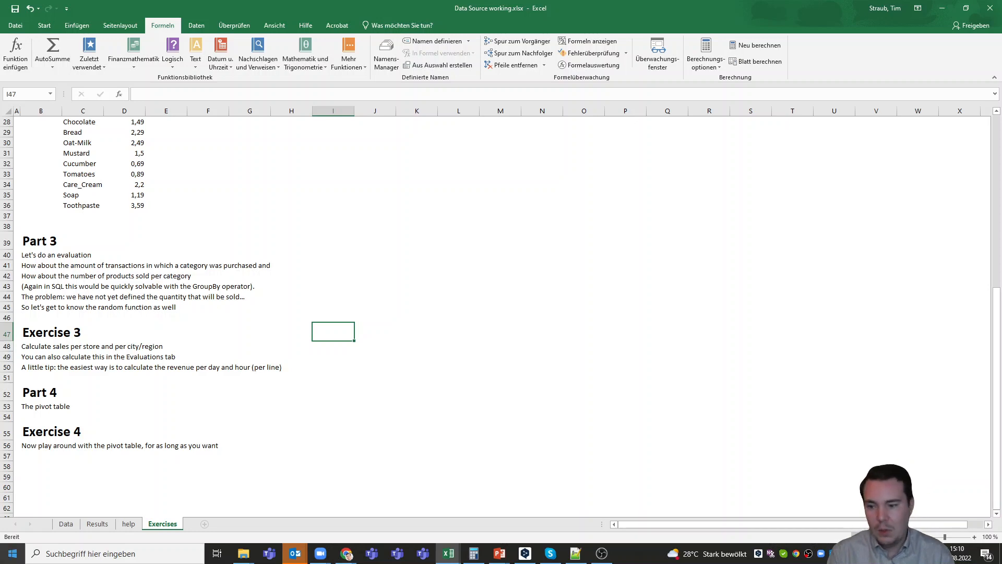
- Switch to the Data sheet of Data Source working.xlsx to see the sales table
{"action": "left_click", "coordinate": [65, 524]}
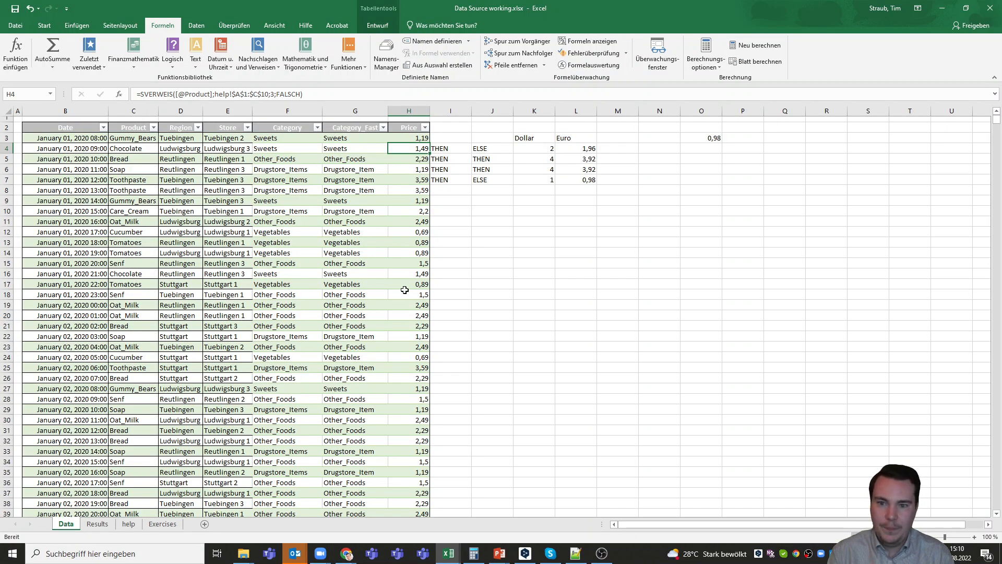
- Delete the leftover Dollar/Euro scratch calculations in I2:O7 beside the sales table
{"action": "left_click", "coordinate": [448, 129]}
{"action": "left_click_drag", "start_coordinate": [528, 157], "coordinate": [710, 179]}
{"action": "key", "text": "Delete"}
{"action": "left_click", "coordinate": [613, 221]}
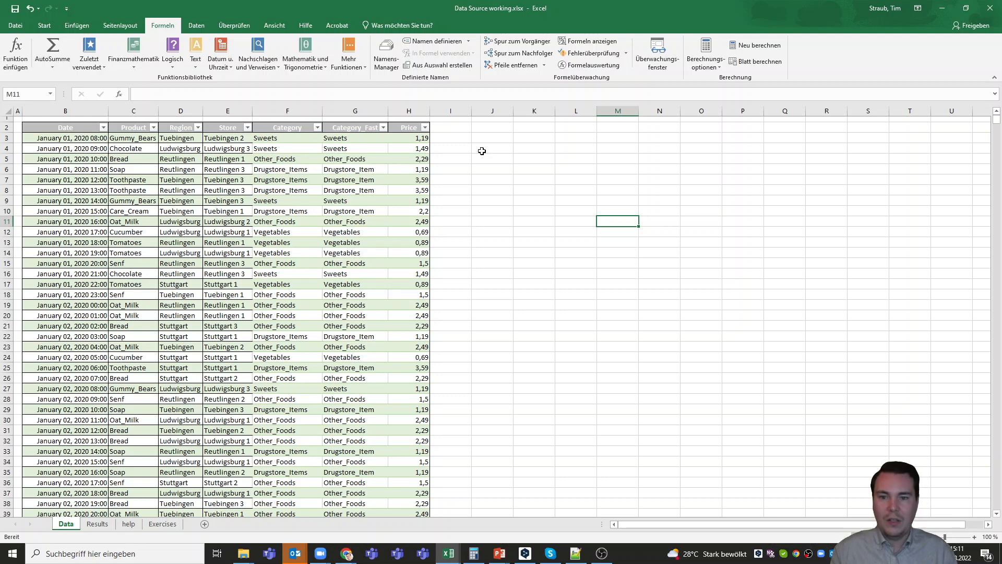
- Enter the header 'Amount' in cell I2 so the table extends after Price
{"action": "left_click", "coordinate": [464, 129]}
{"action": "type", "text": "Amount"}
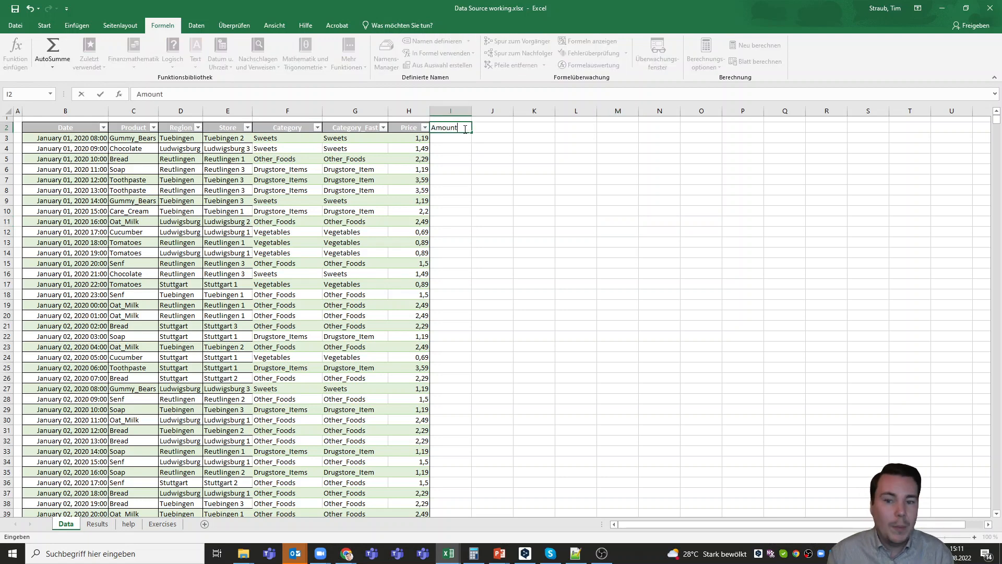
{"action": "key", "text": "Return"}
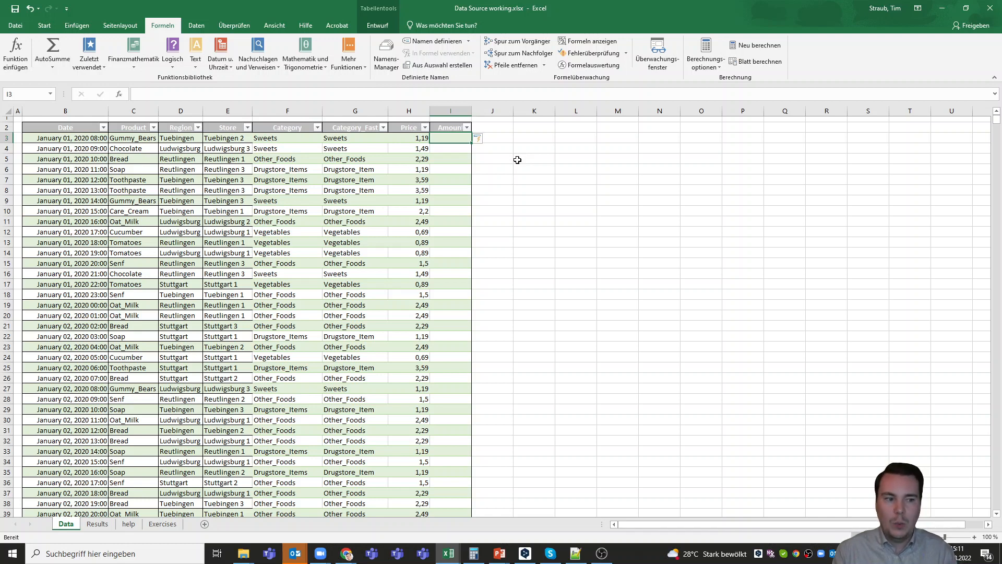
- Fill the Amount column with =ZUFALLSBEREICH(1;3) random whole numbers from 1 to 3
{"action": "type", "text": "="}
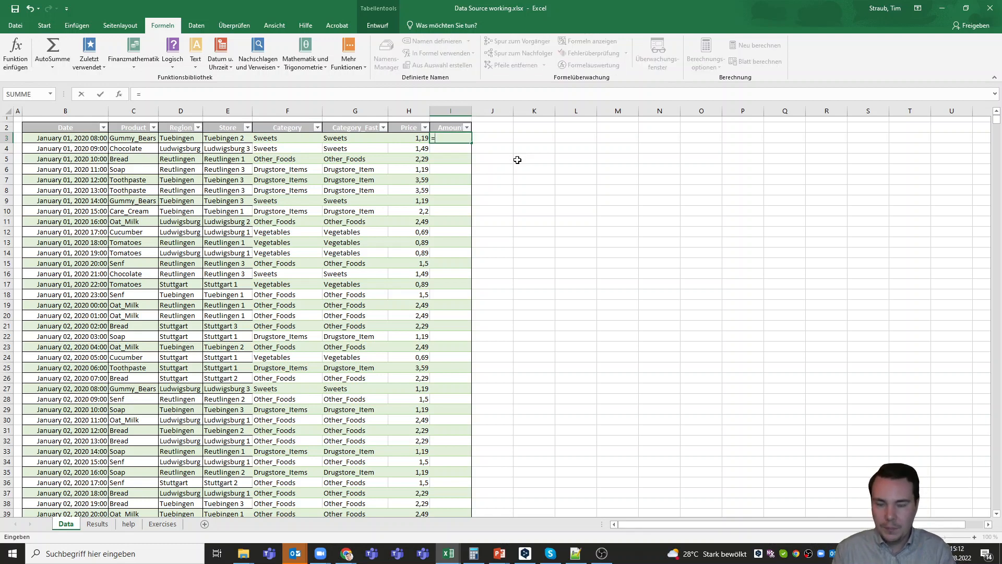
{"action": "type", "text": "RANDBETWEEN"}
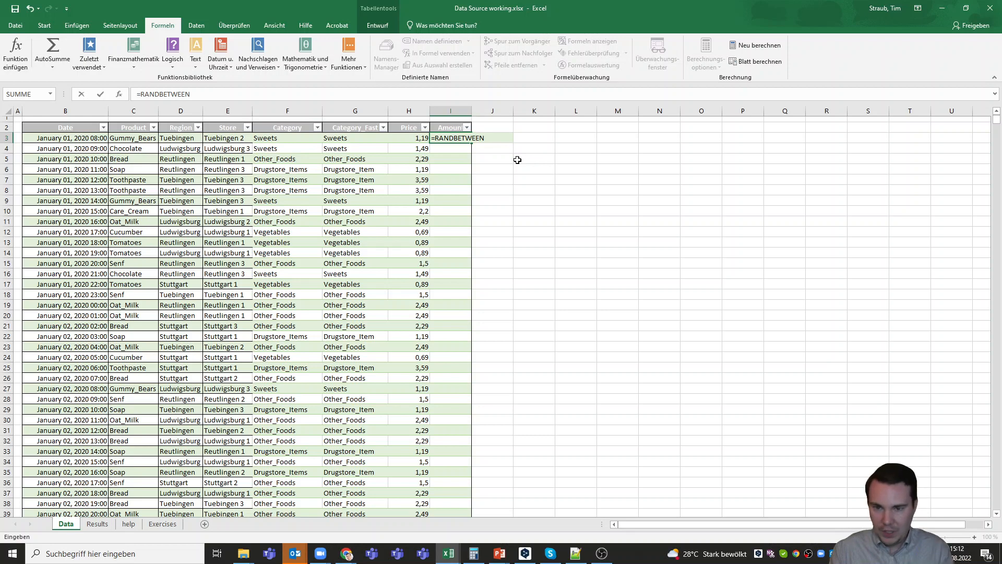
{"action": "key", "text": "BackSpace"}
{"action": "key", "text": "BackSpace"}
{"action": "key", "text": "BackSpace"}
{"action": "key", "text": "BackSpace"}
{"action": "key", "text": "BackSpace"}
{"action": "key", "text": "BackSpace"}
{"action": "key", "text": "BackSpace"}
{"action": "key", "text": "BackSpace"}
{"action": "key", "text": "BackSpace"}
{"action": "key", "text": "BackSpace"}
{"action": "key", "text": "BackSpace"}
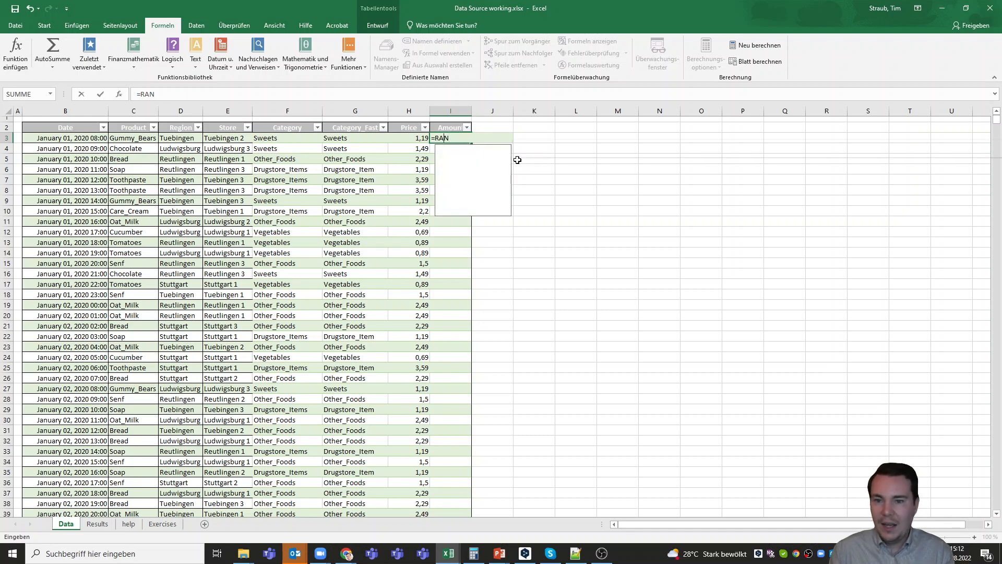
{"action": "type", "text": "Z"}
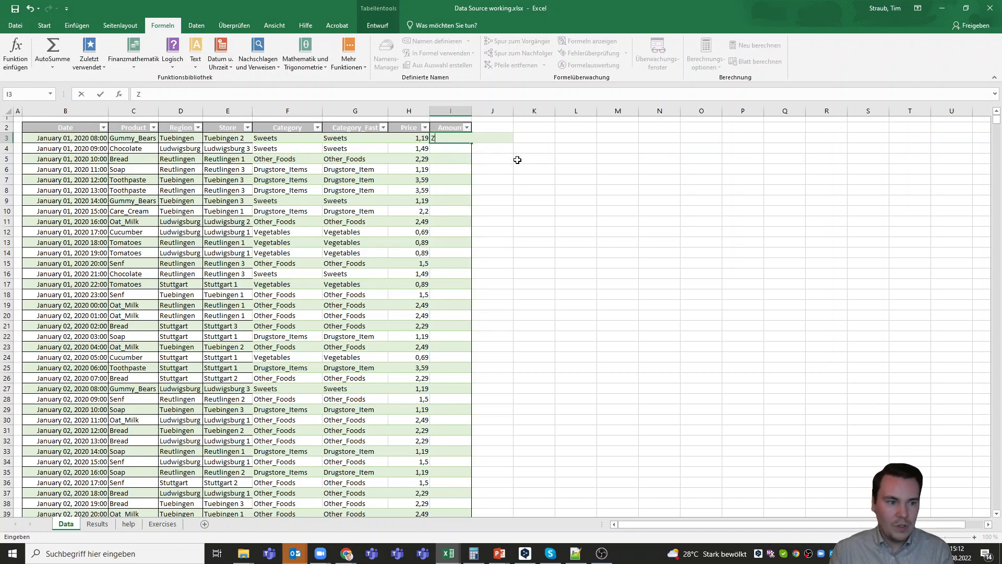
{"action": "type", "text": "UFALL"}
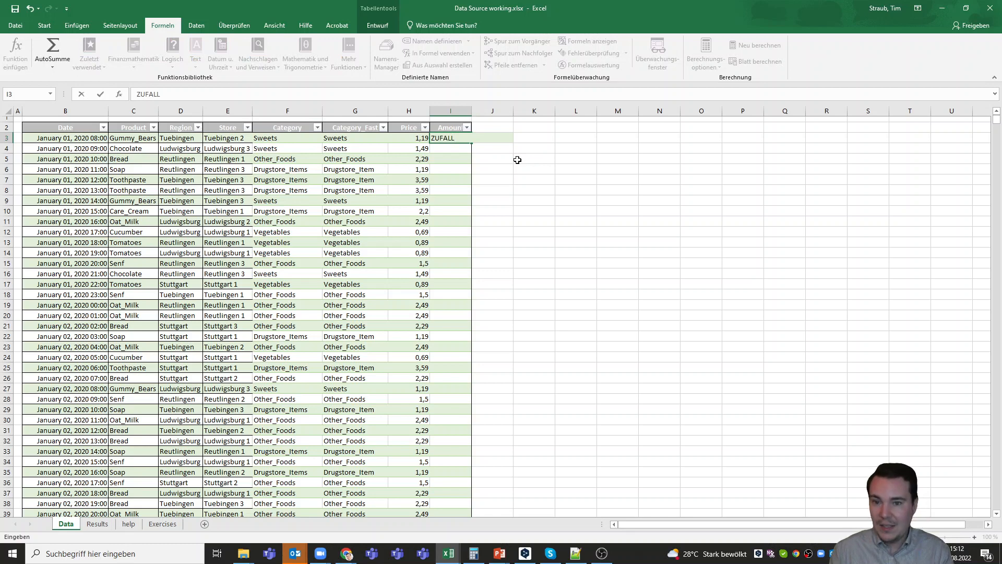
{"action": "type", "text": "SBER"}
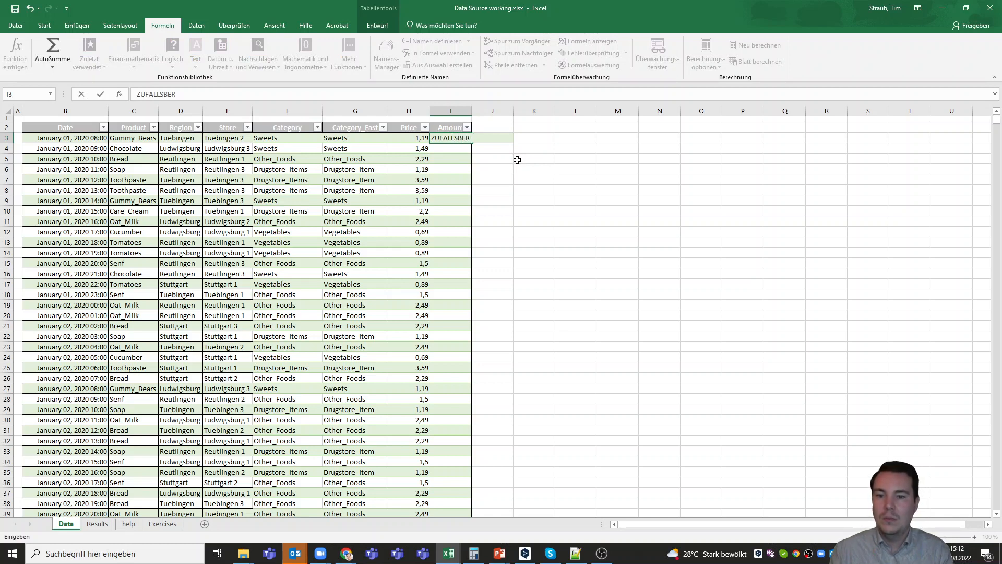
{"action": "key", "text": "BackSpace"}
{"action": "key", "text": "BackSpace"}
{"action": "key", "text": "BackSpace"}
{"action": "key", "text": "BackSpace"}
{"action": "key", "text": "BackSpace"}
{"action": "key", "text": "BackSpace"}
{"action": "key", "text": "BackSpace"}
{"action": "key", "text": "BackSpace"}
{"action": "key", "text": "BackSpace"}
{"action": "key", "text": "BackSpace"}
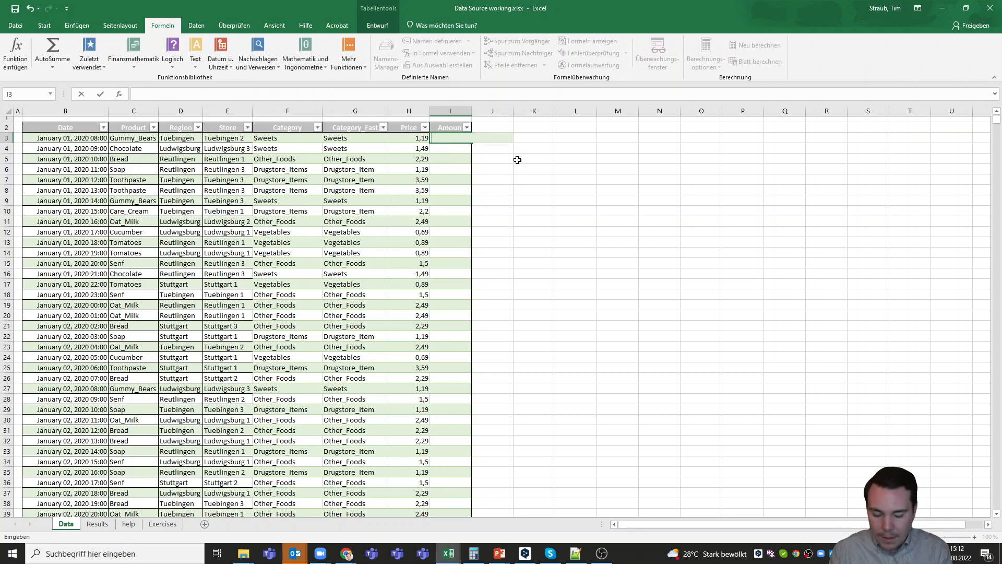
{"action": "type", "text": "=Z"}
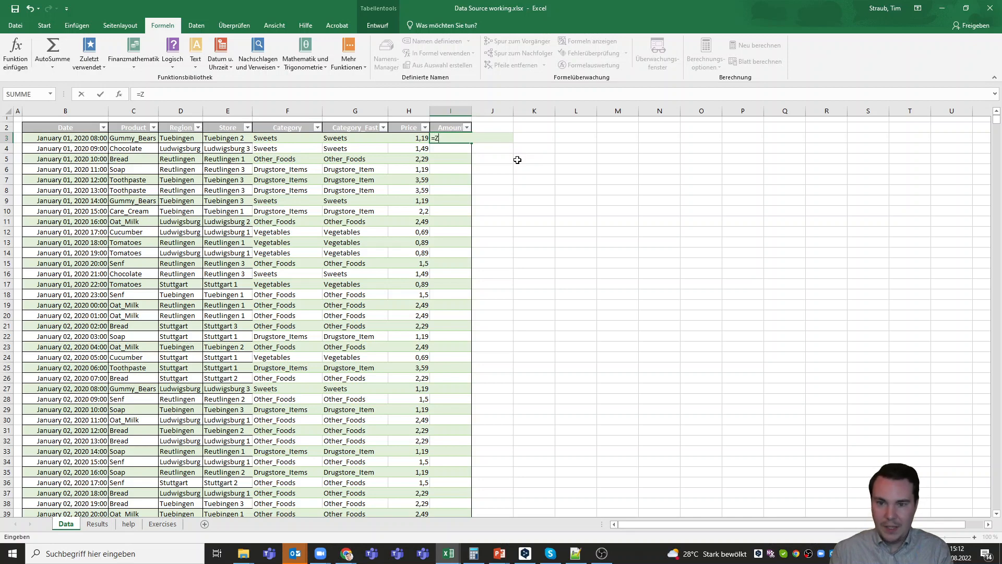
{"action": "type", "text": "UFALLS"}
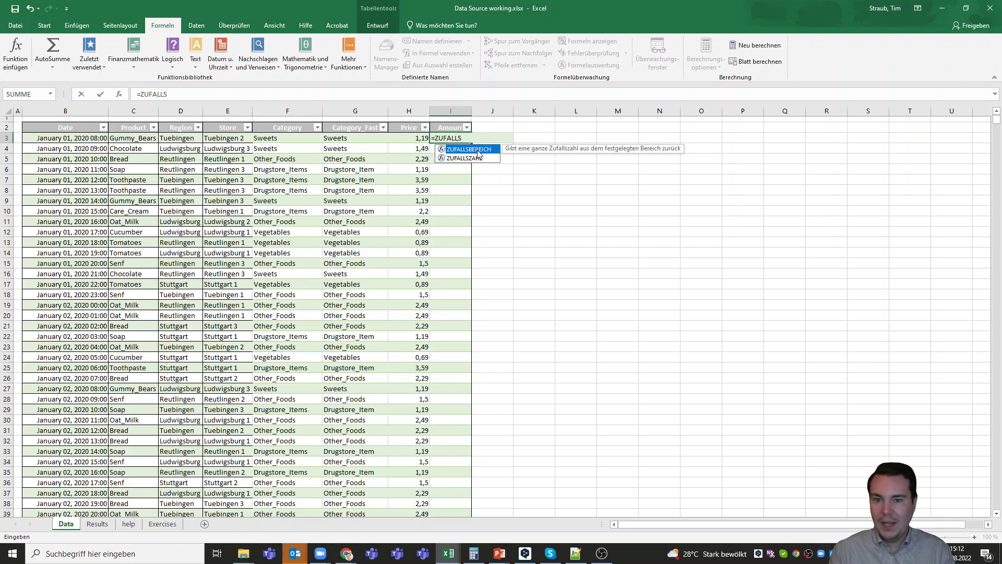
{"action": "key", "text": "Tab"}
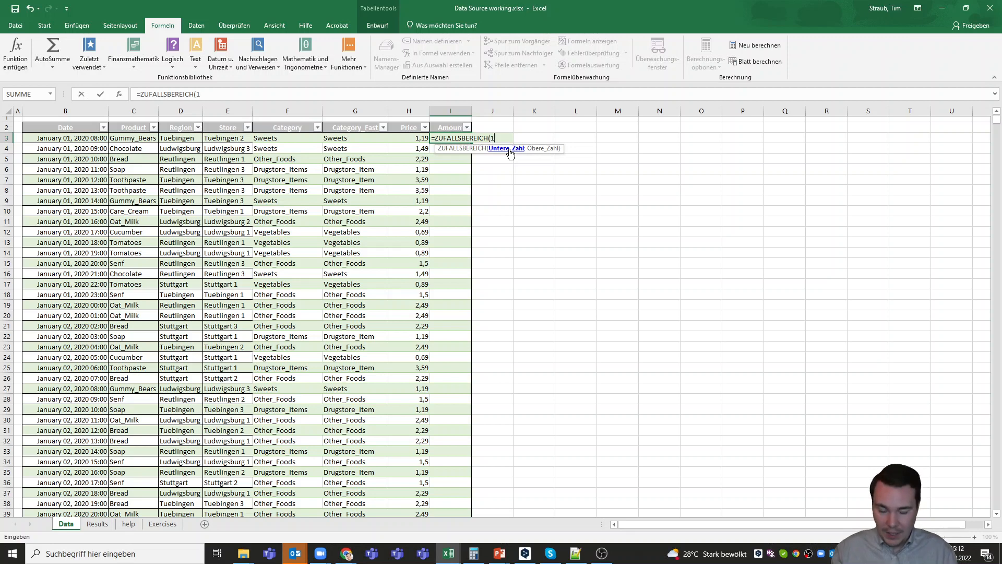
{"action": "type", "text": ";"}
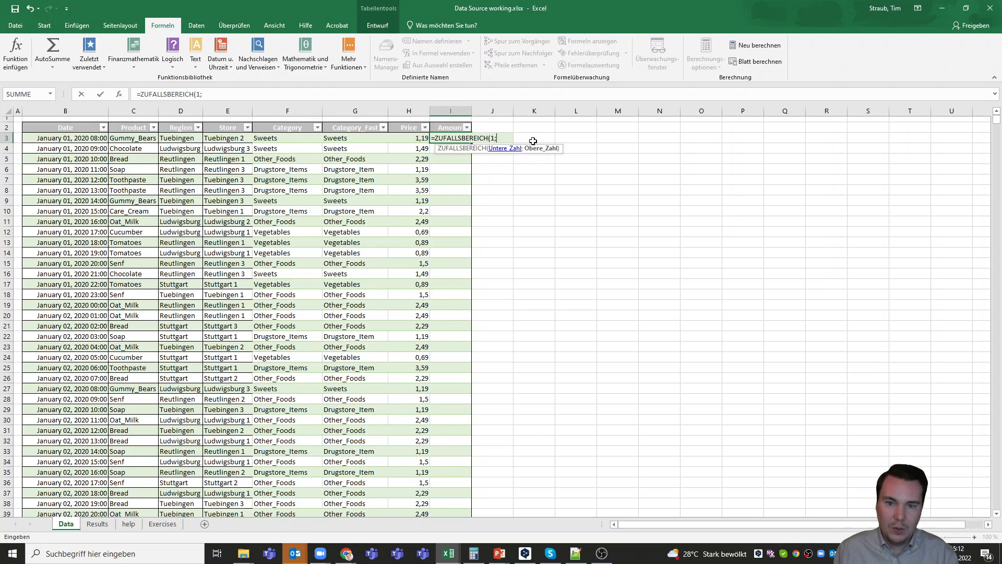
{"action": "type", "text": "3"}
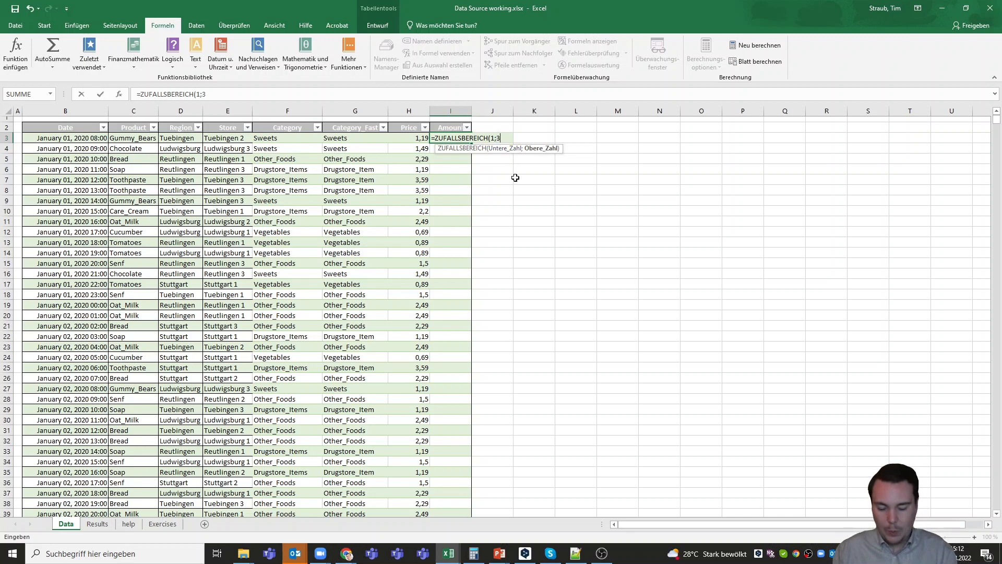
{"action": "type", "text": ")"}
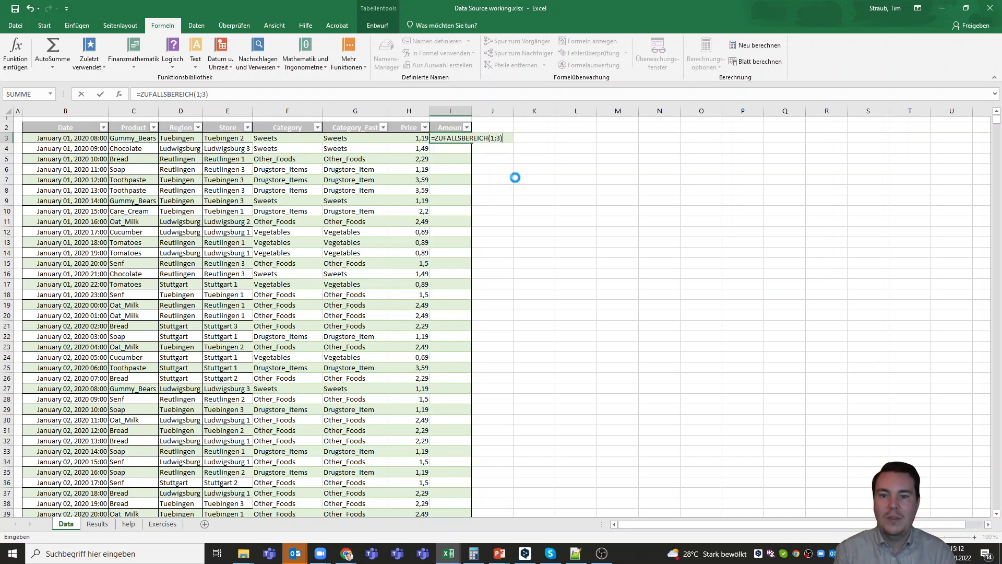
{"action": "key", "text": "Return"}
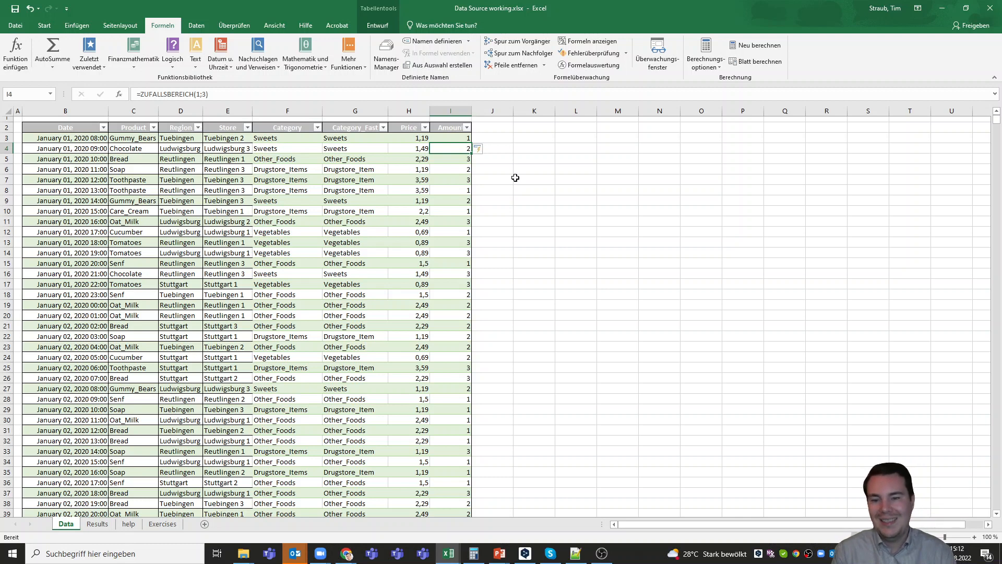
- Check the generated amounts and re-enter the formula to regenerate the random values
{"action": "left_click", "coordinate": [462, 170]}
{"action": "left_click", "coordinate": [486, 170]}
{"action": "left_click", "coordinate": [455, 182]}
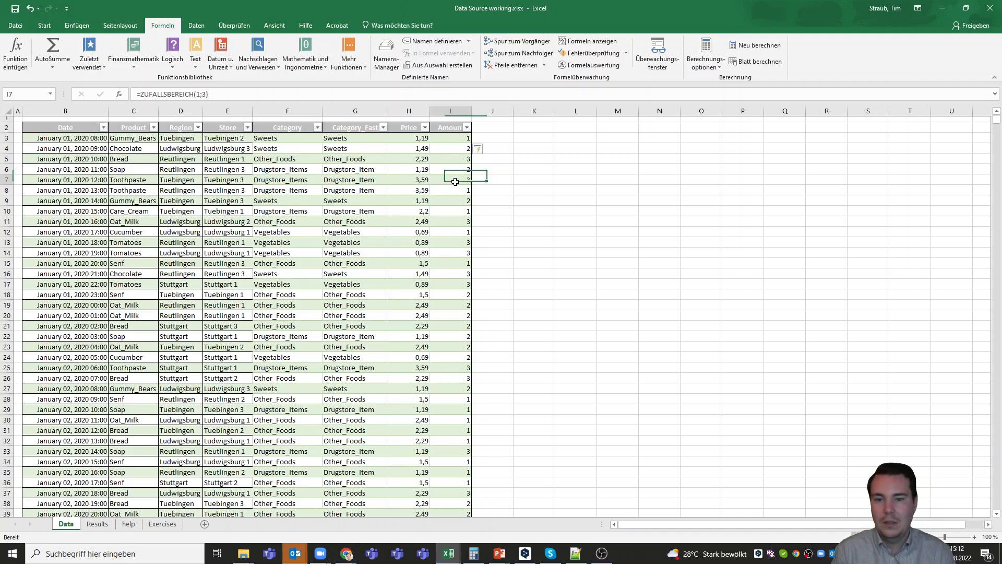
{"action": "key", "text": "Down"}
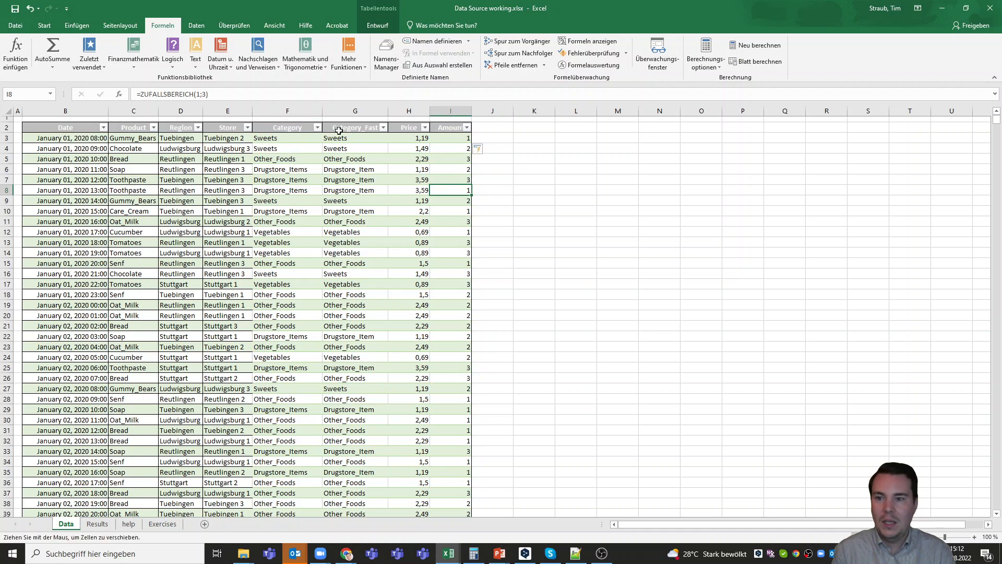
{"action": "left_click", "coordinate": [280, 98]}
{"action": "key", "text": "Return"}
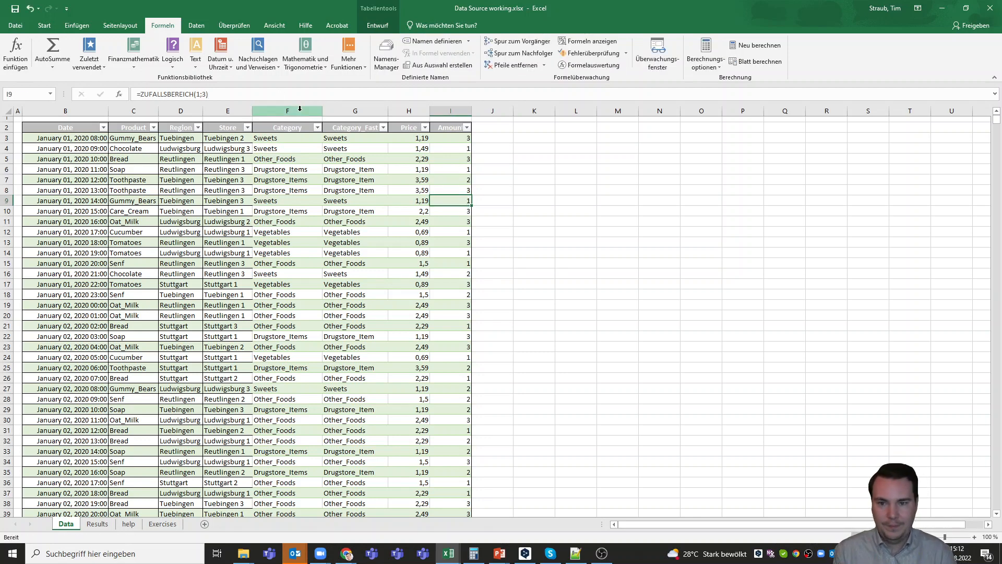
{"action": "left_click", "coordinate": [505, 129]}
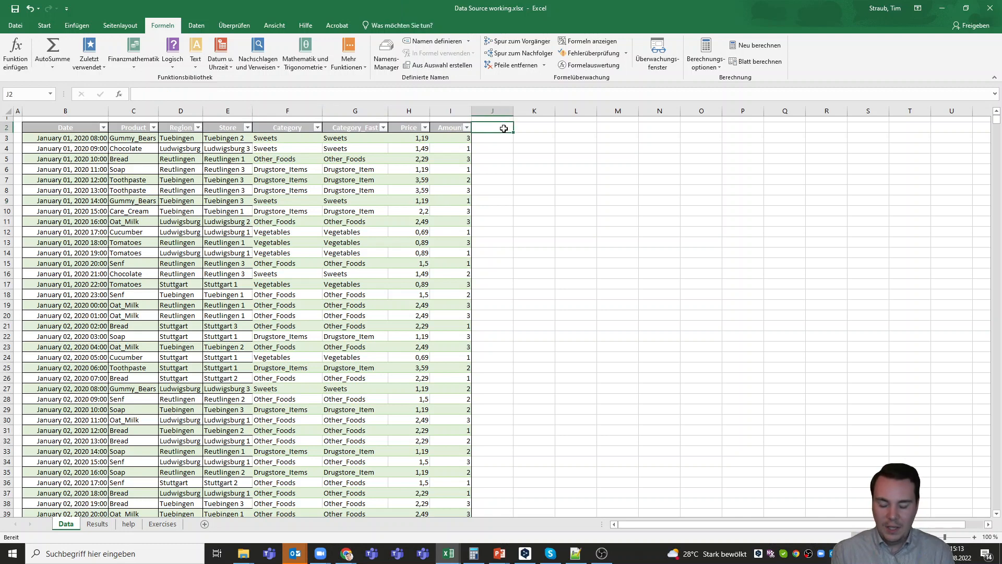
{"action": "type", "text": "M"}
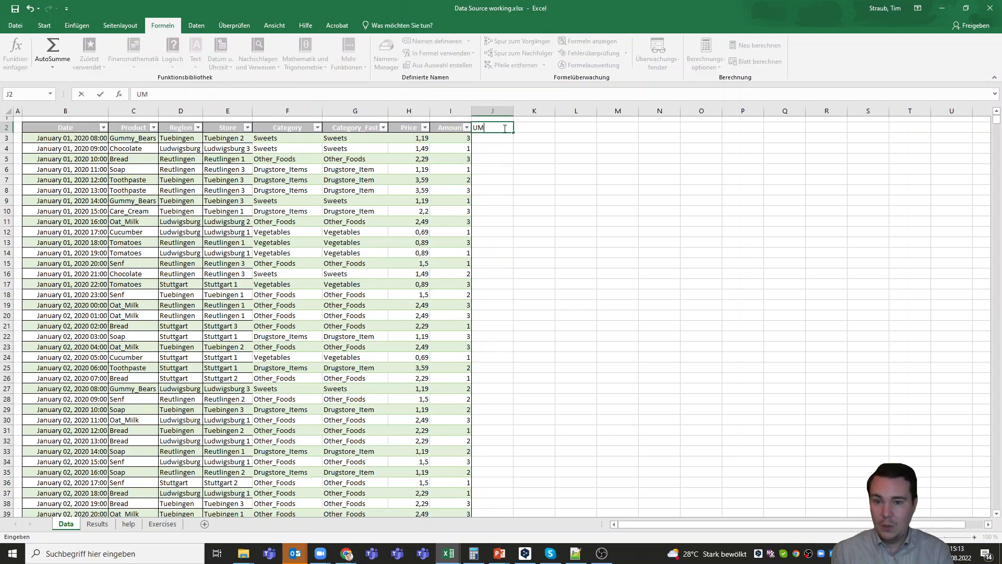
{"action": "key", "text": "BackSpace"}
{"action": "key", "text": "BackSpace"}
{"action": "type", "text": "RE"}
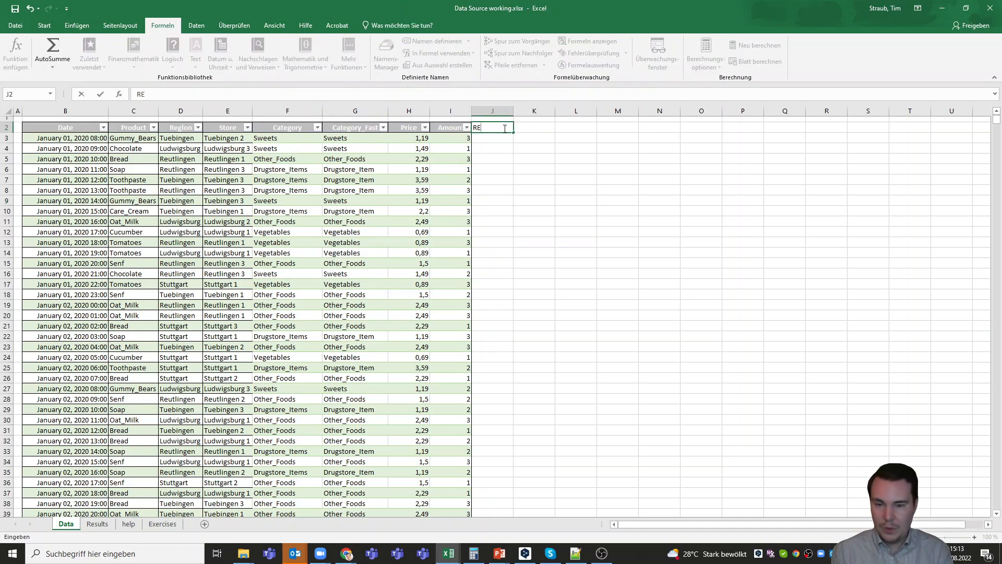
{"action": "type", "text": "VENUE"}
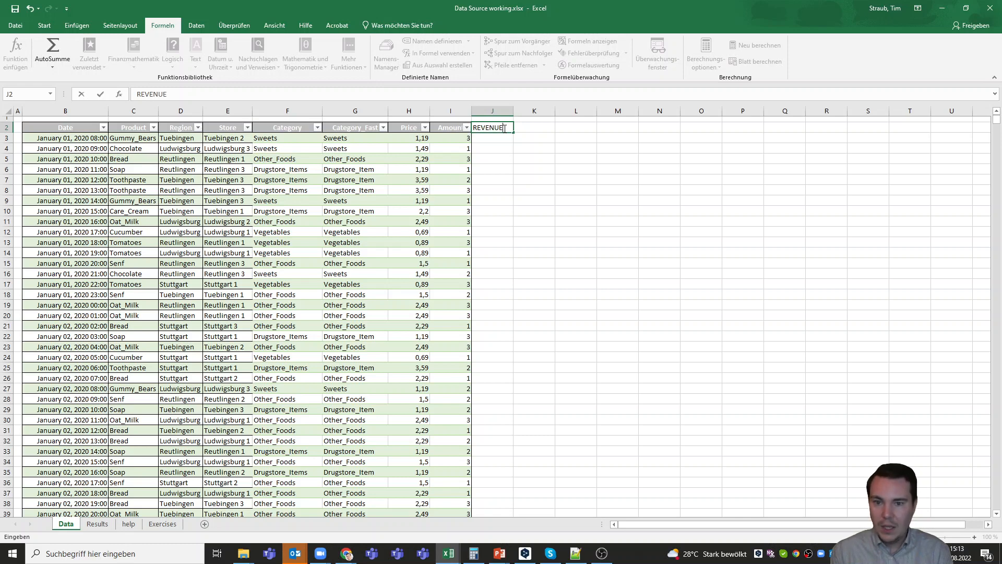
{"action": "key", "text": "Return"}
{"action": "type", "text": "="}
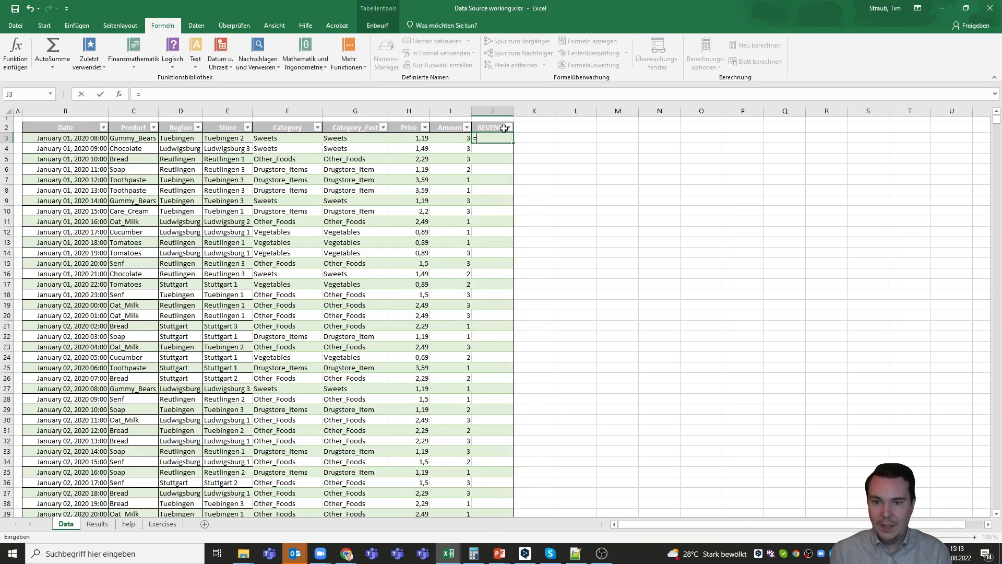
{"action": "left_click", "coordinate": [419, 139]}
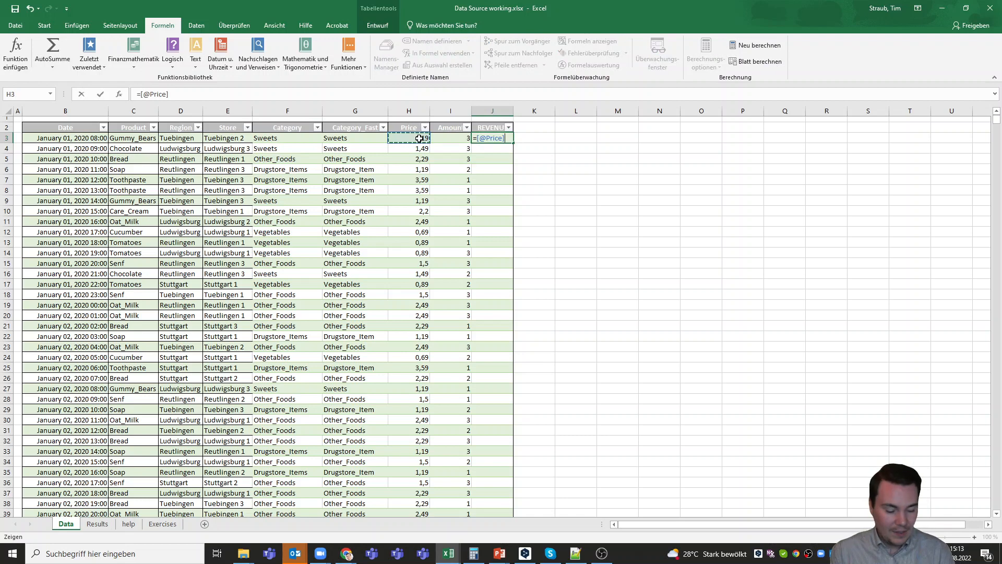
{"action": "type", "text": "*"}
{"action": "left_click", "coordinate": [457, 138]}
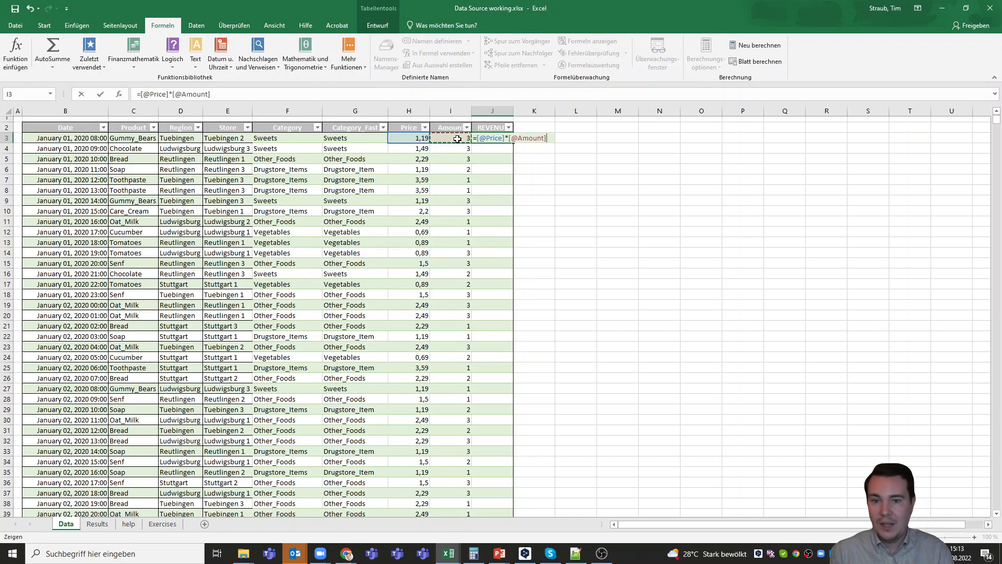
{"action": "key", "text": "Return"}
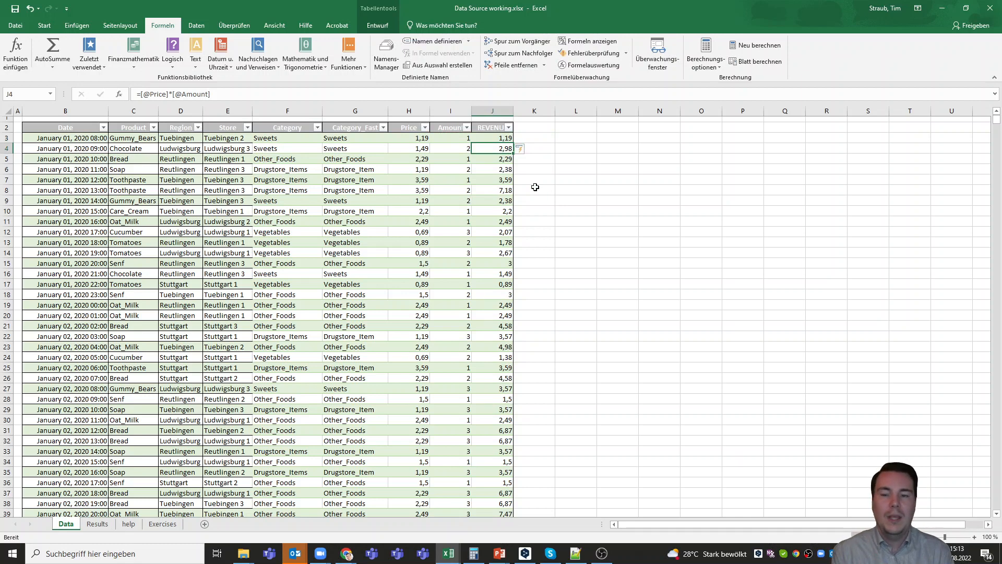
{"action": "left_click", "coordinate": [459, 138]}
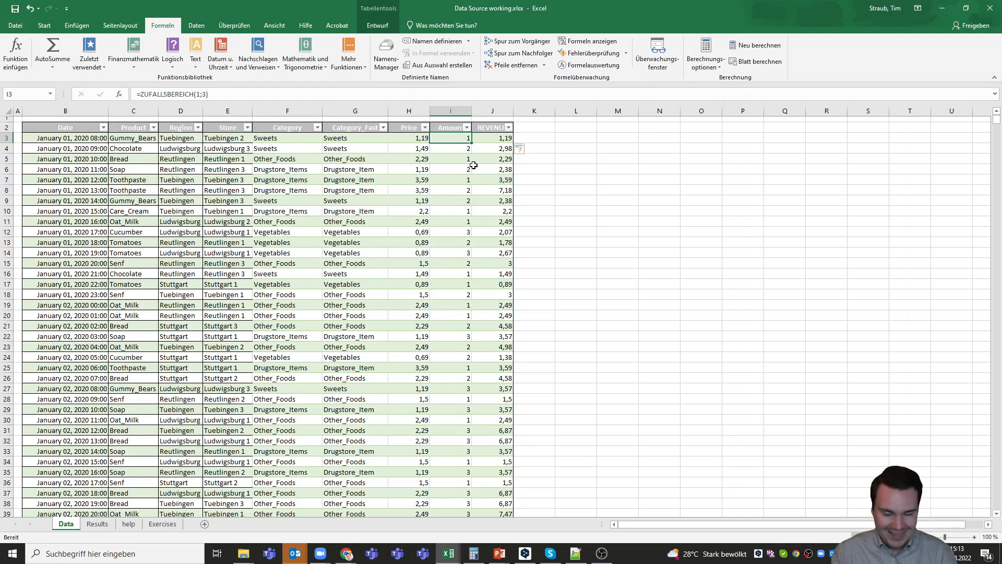
- Copy the Amount column and paste it back over itself as fixed values
{"action": "key", "text": "ctrl+shift+Down"}
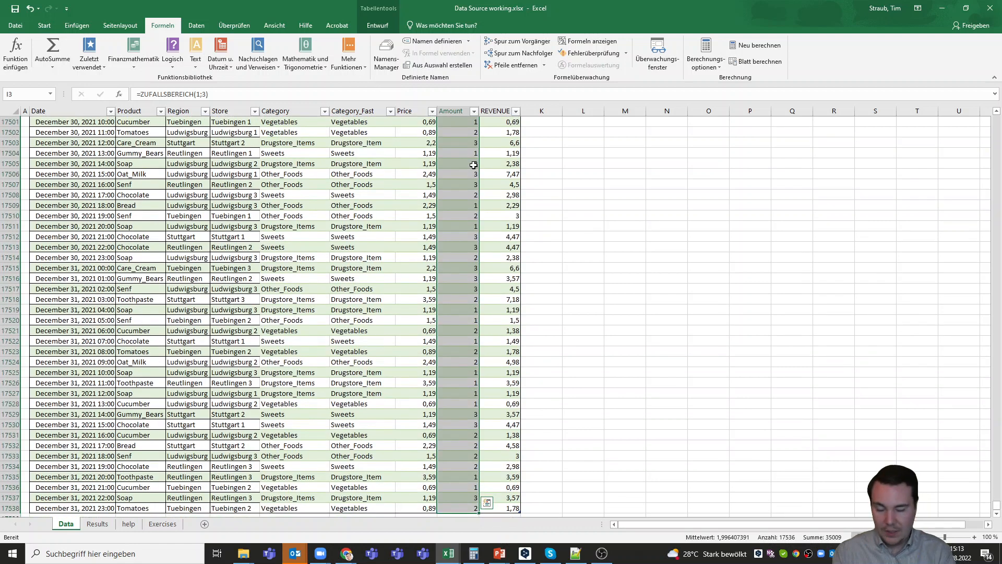
{"action": "key", "text": "ctrl+c"}
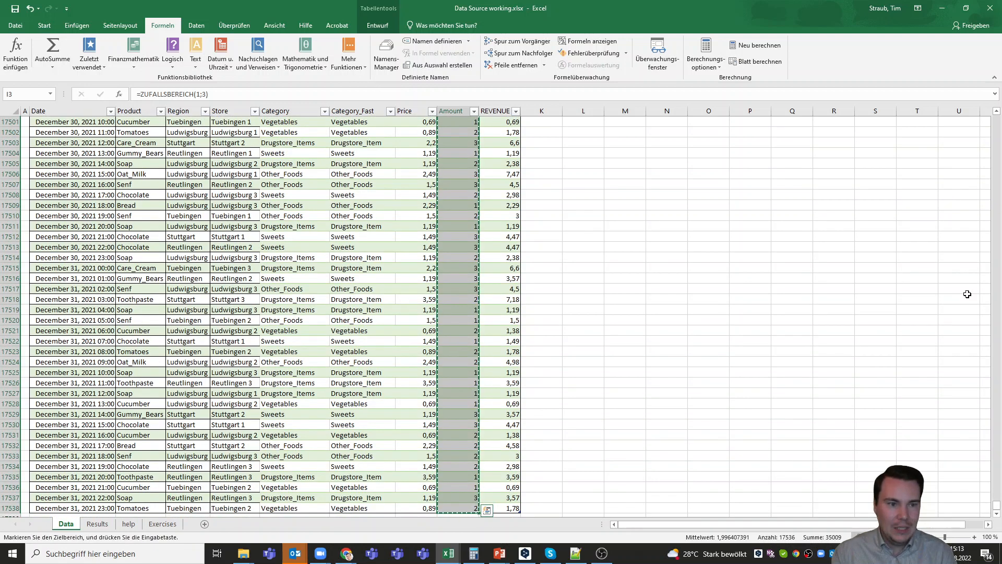
{"action": "left_click_drag", "start_coordinate": [997, 507], "coordinate": [996, 116]}
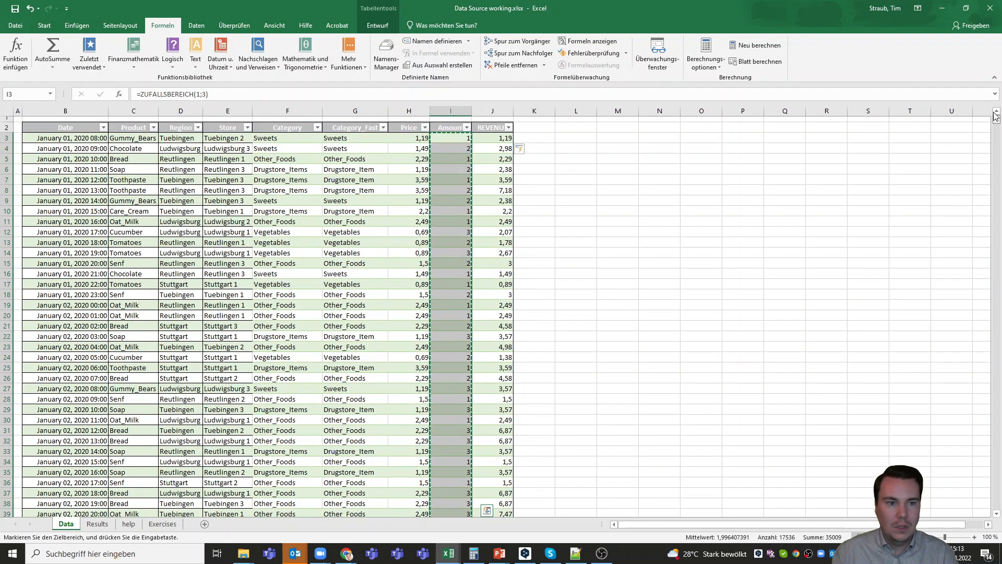
{"action": "left_click", "coordinate": [446, 136]}
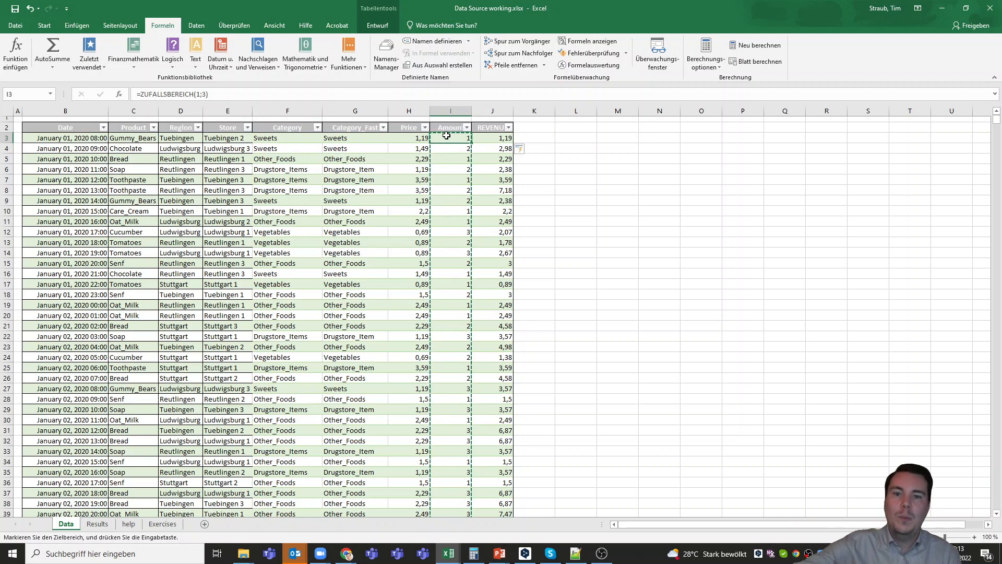
{"action": "right_click", "coordinate": [446, 135]}
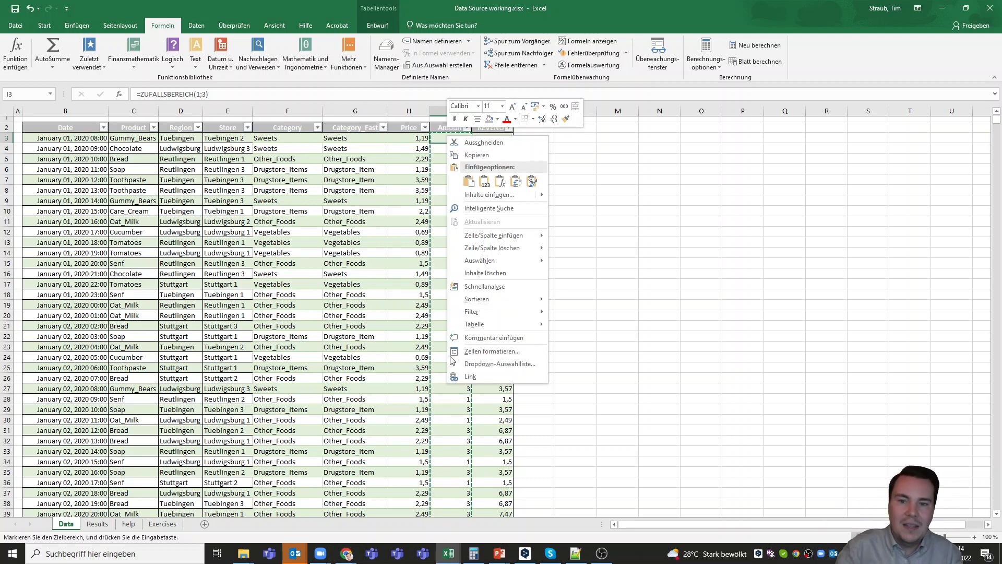
{"action": "left_click", "coordinate": [485, 183]}
{"action": "left_click", "coordinate": [535, 169]}
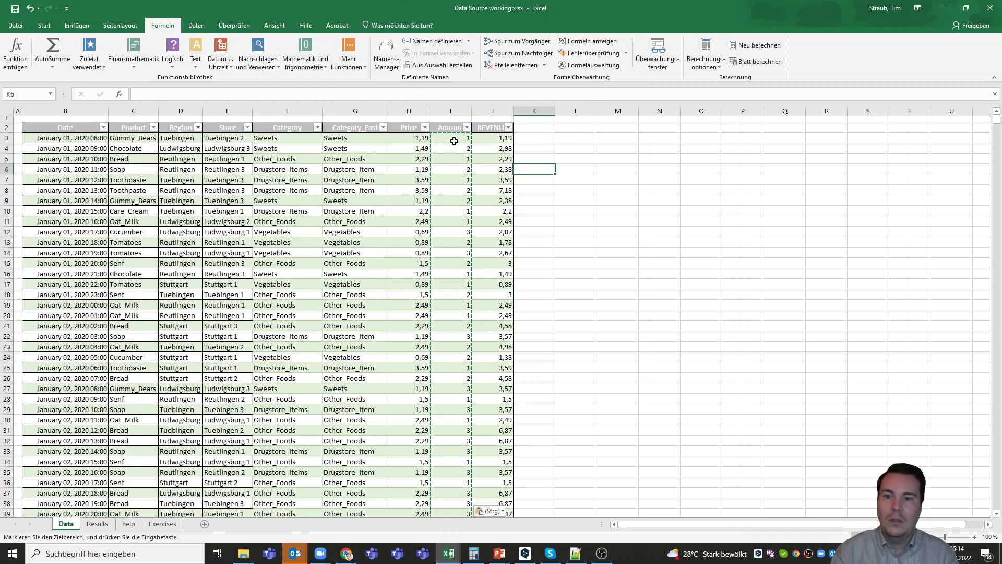
- Verify the Amount cells hold plain numbers and the J3 revenue formula is intact
{"action": "left_click", "coordinate": [453, 139]}
{"action": "left_click", "coordinate": [209, 96]}
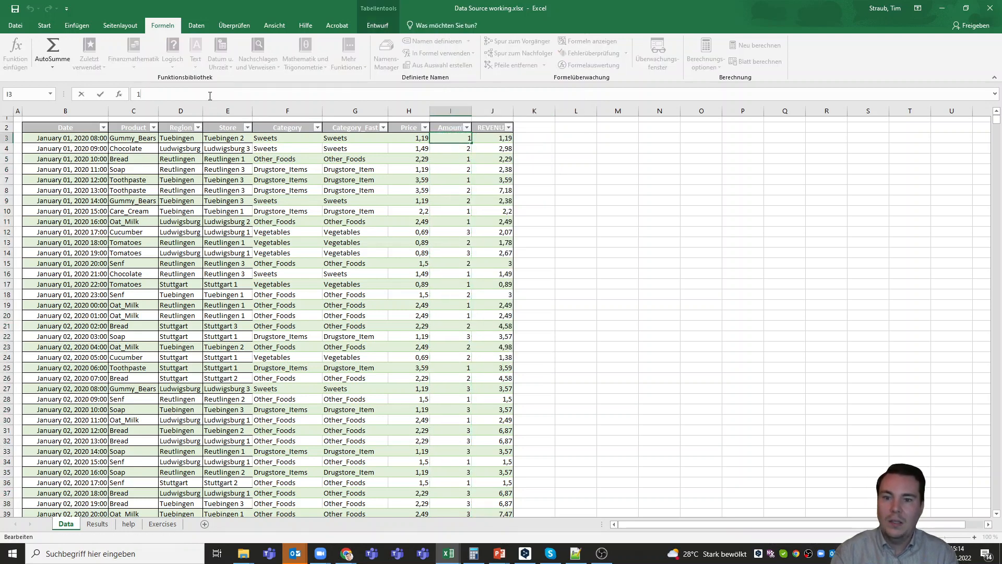
{"action": "key", "text": "Return"}
{"action": "key", "text": "Return"}
{"action": "key", "text": "Return"}
{"action": "key", "text": "Return"}
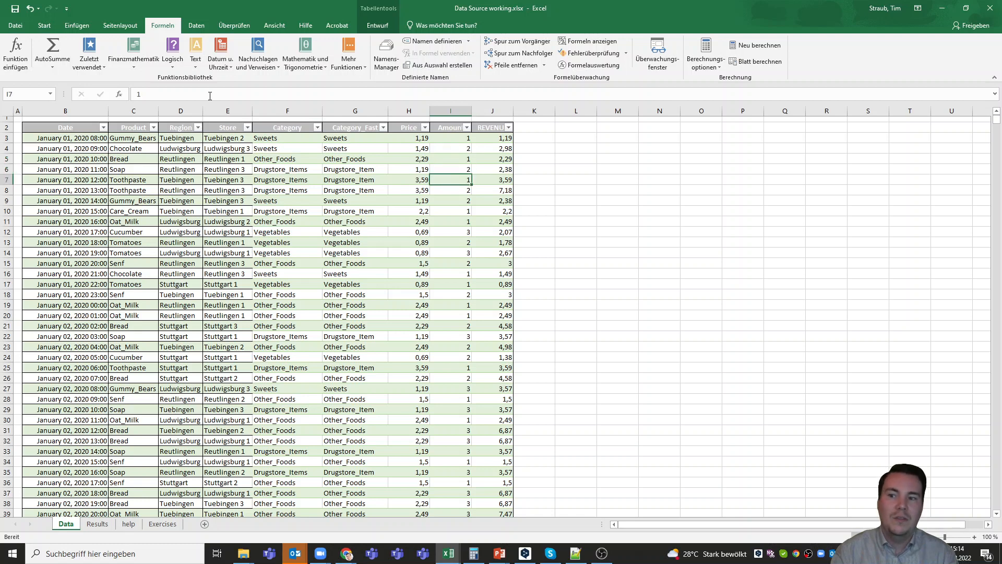
{"action": "double_click", "coordinate": [492, 139]}
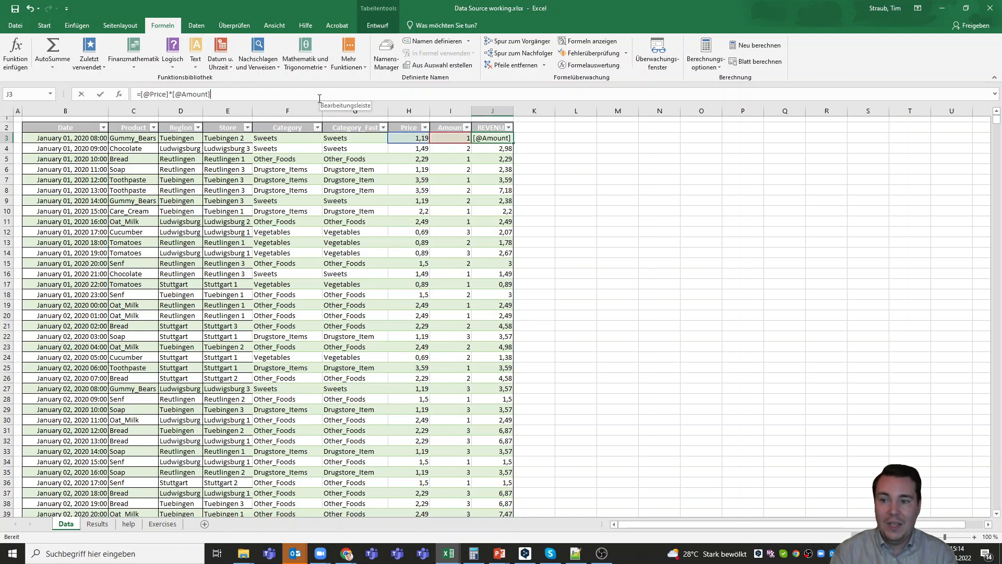
{"action": "key", "text": "Return"}
{"action": "left_click", "coordinate": [567, 149]}
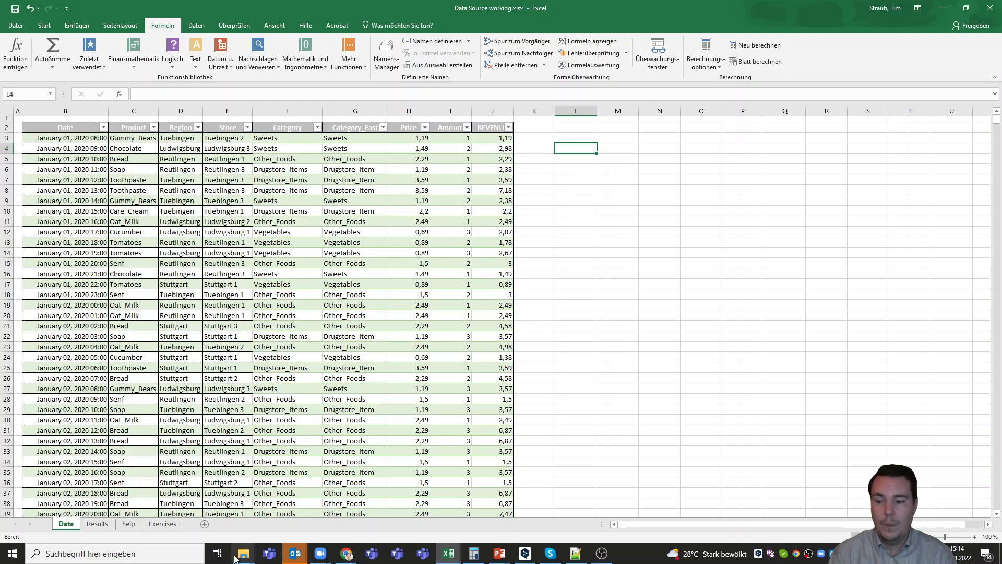
- On the Results sheet, narrow column A and enter Category and Other_Foods in B2:B3
{"action": "left_click", "coordinate": [98, 524]}
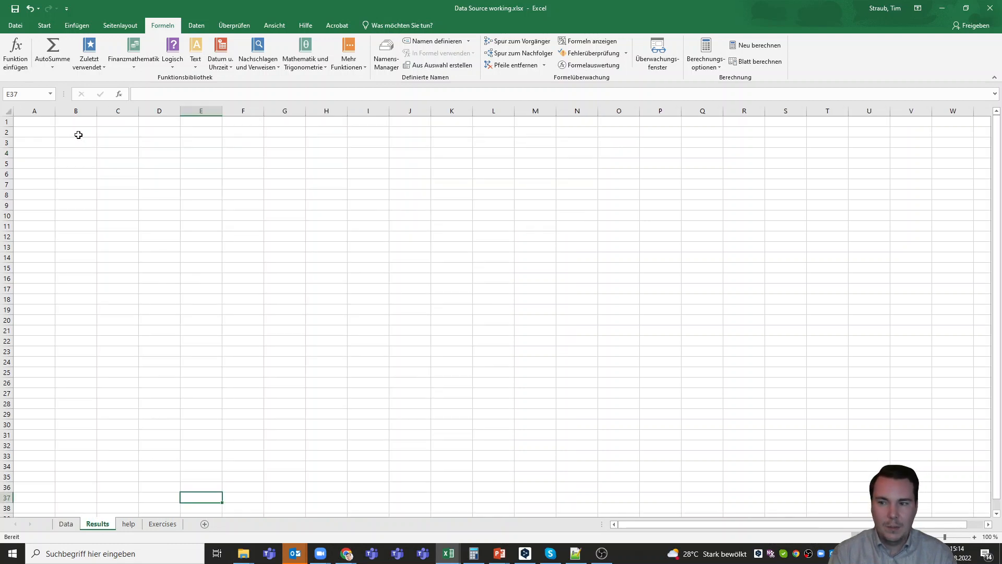
{"action": "left_click_drag", "start_coordinate": [55, 111], "coordinate": [21, 111]}
{"action": "left_click", "coordinate": [36, 129]}
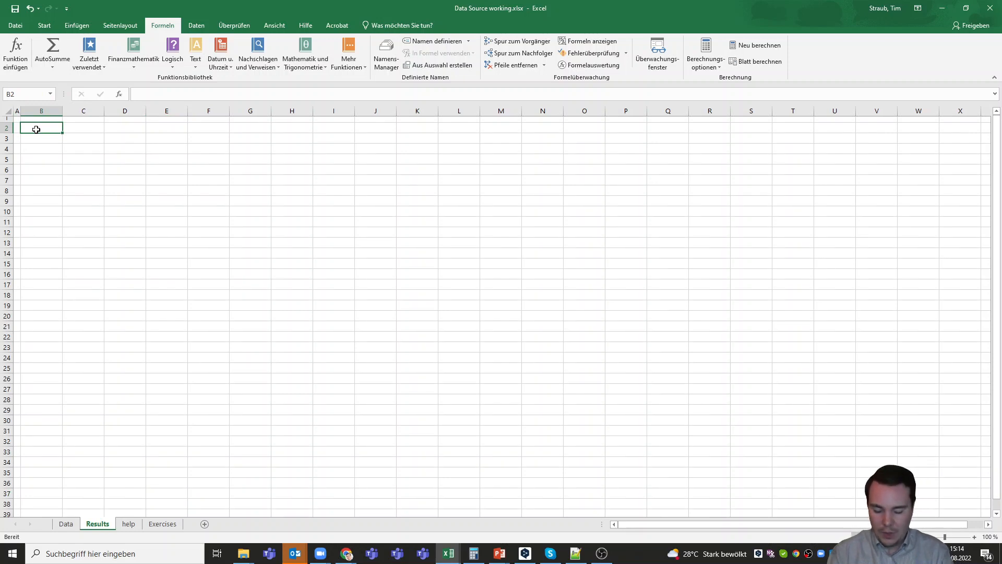
{"action": "type", "text": "Category"}
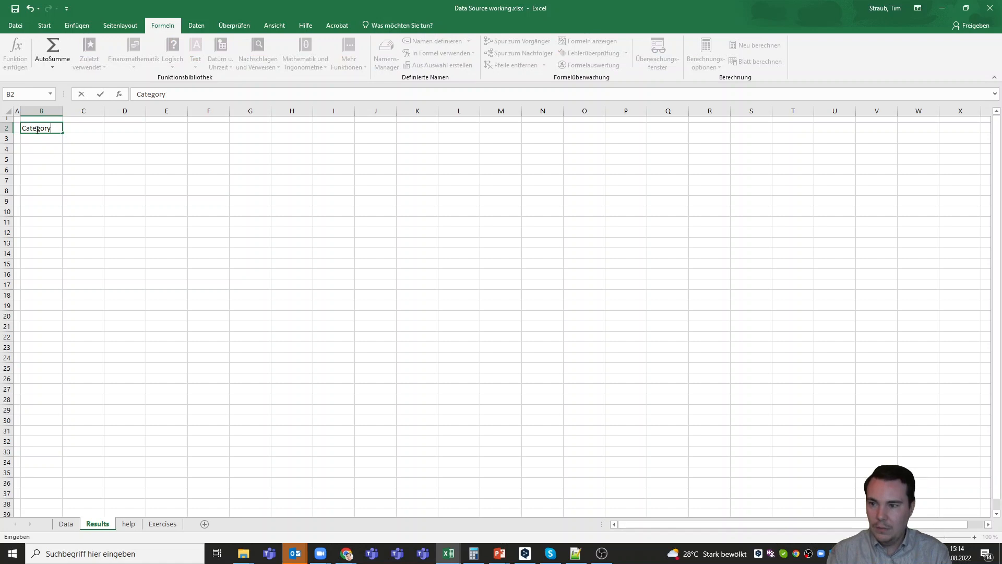
{"action": "key", "text": "Return"}
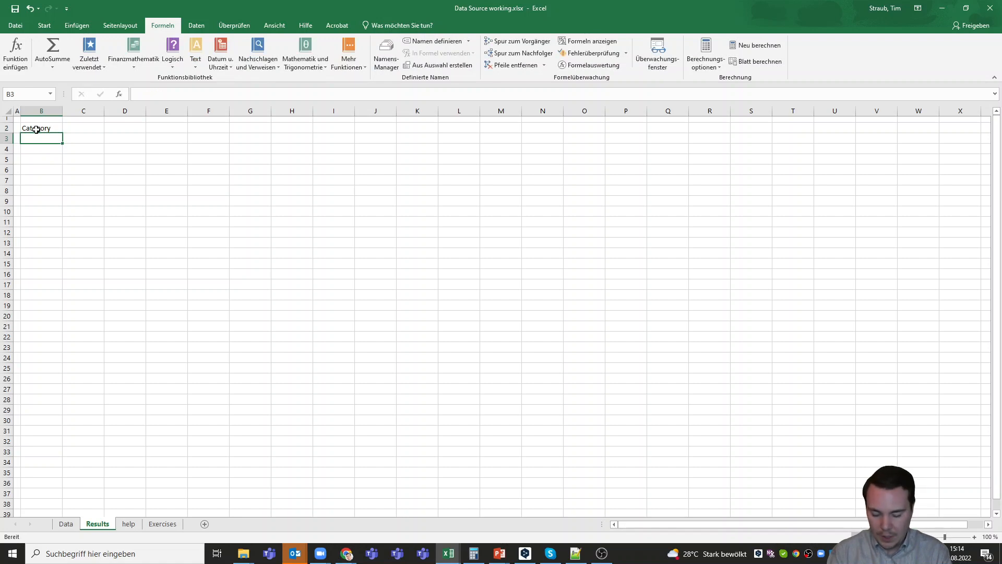
{"action": "type", "text": "Other"}
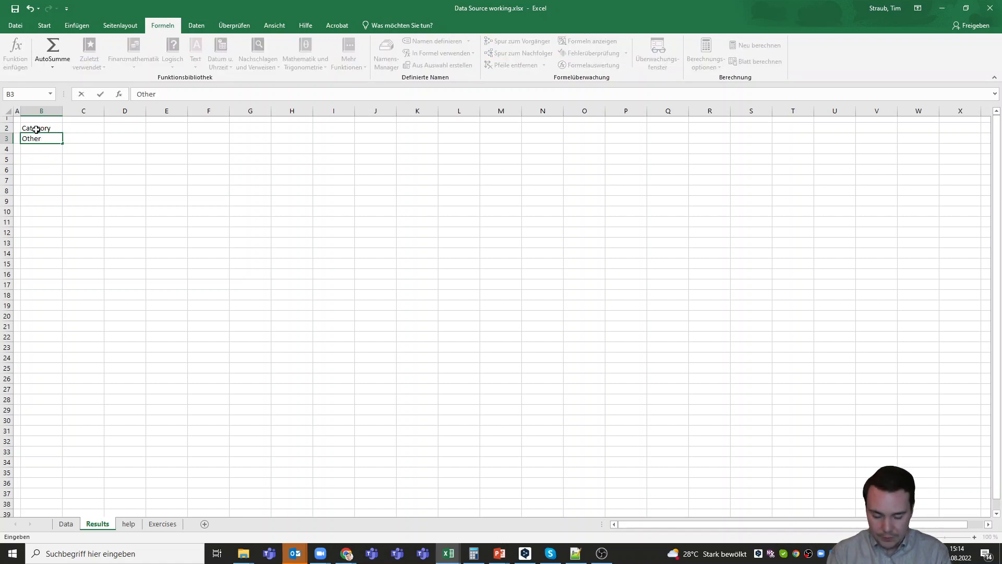
{"action": "type", "text": "_Foods"}
{"action": "key", "text": "Return"}
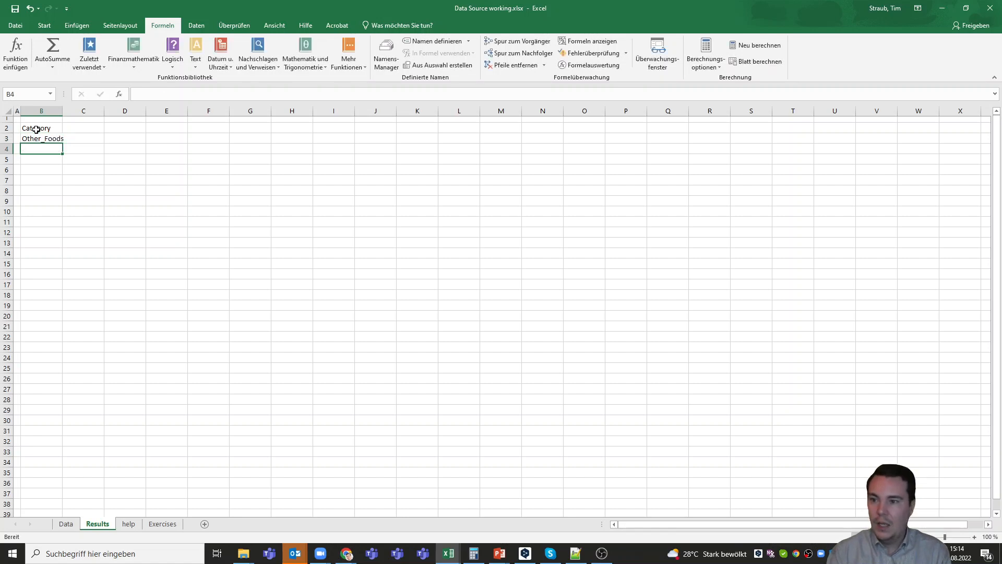
- Add Vegetables, Drugstore_Items and Sweets below Other_Foods in B4:B6
{"action": "type", "text": "Vegetables"}
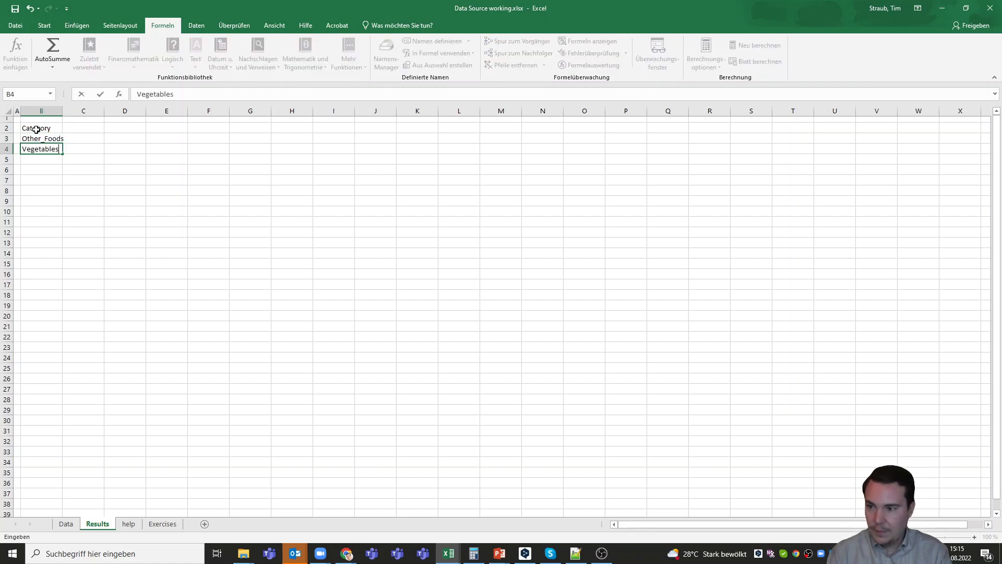
{"action": "key", "text": "Return"}
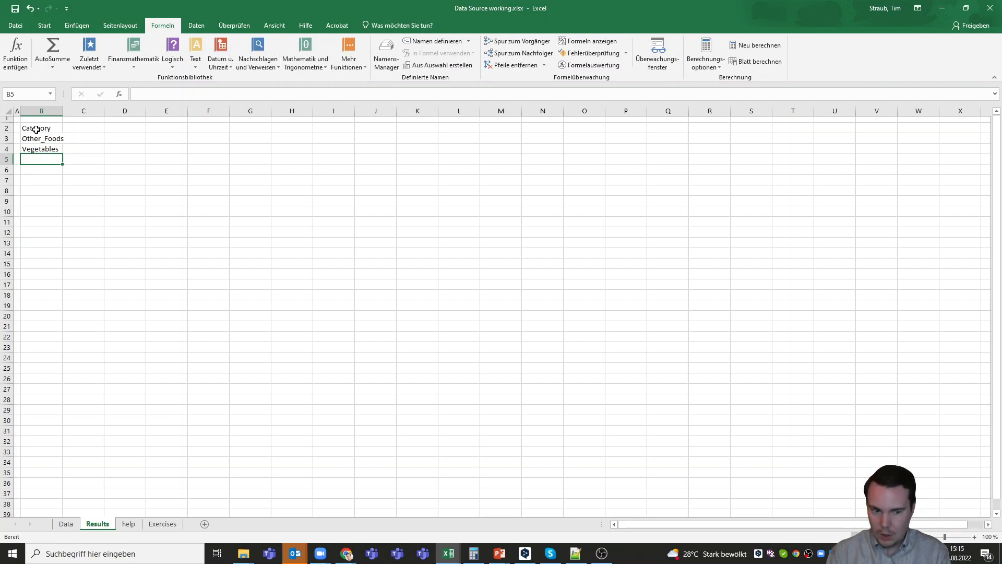
{"action": "type", "text": "Category"}
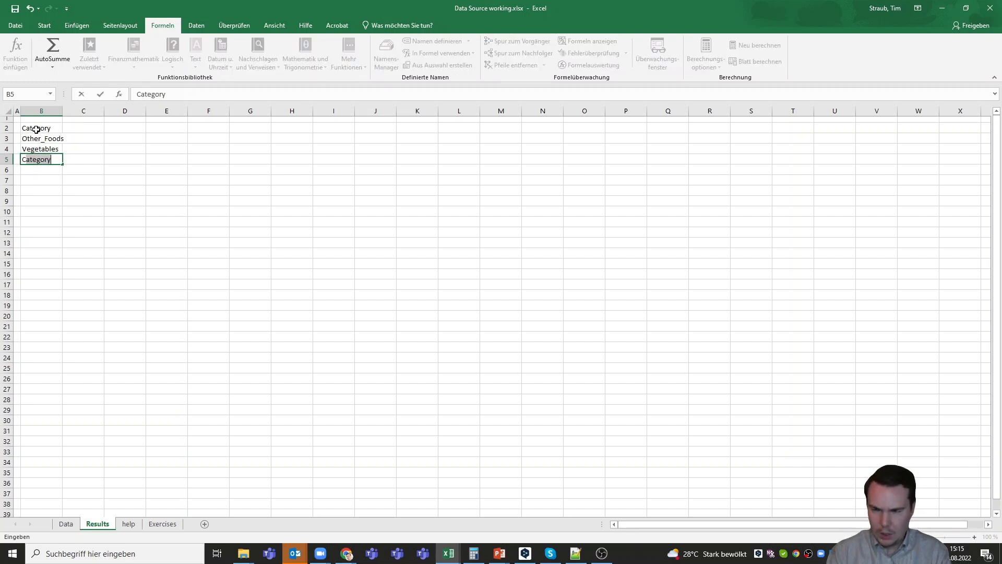
{"action": "key", "text": "BackSpace"}
{"action": "key", "text": "BackSpace"}
{"action": "type", "text": "DRUG"}
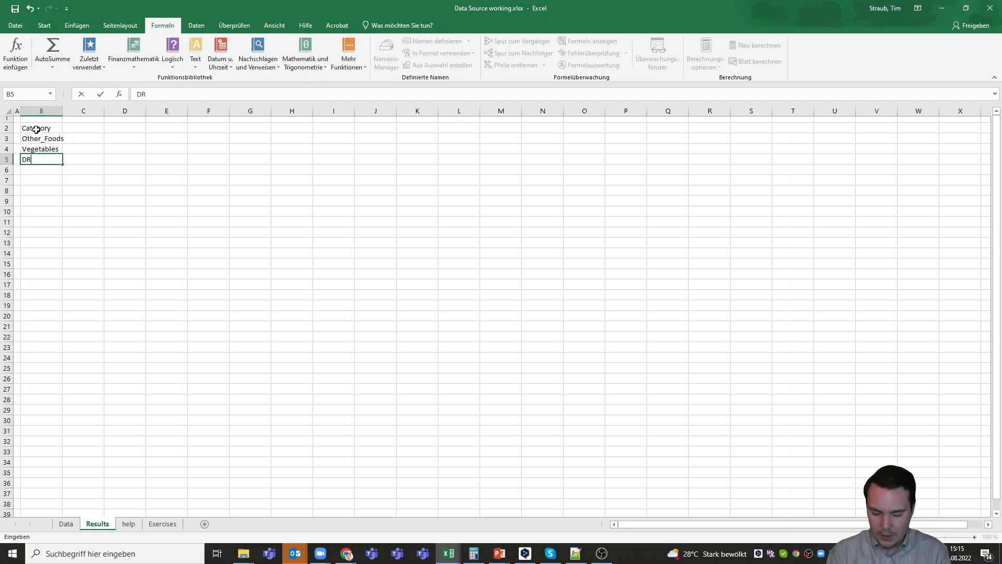
{"action": "key", "text": "BackSpace"}
{"action": "key", "text": "BackSpace"}
{"action": "key", "text": "BackSpace"}
{"action": "type", "text": "ru"}
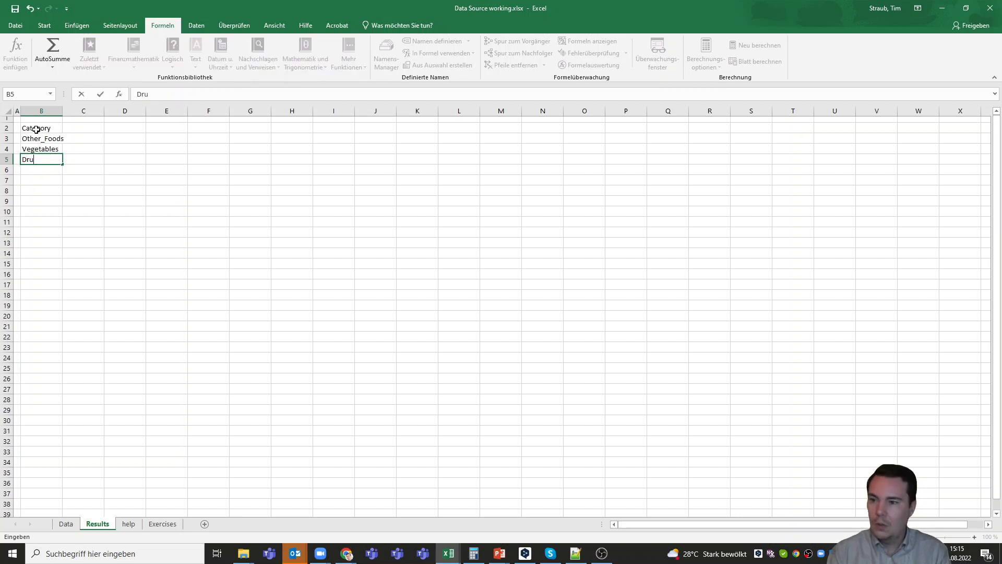
{"action": "type", "text": "gstore_"}
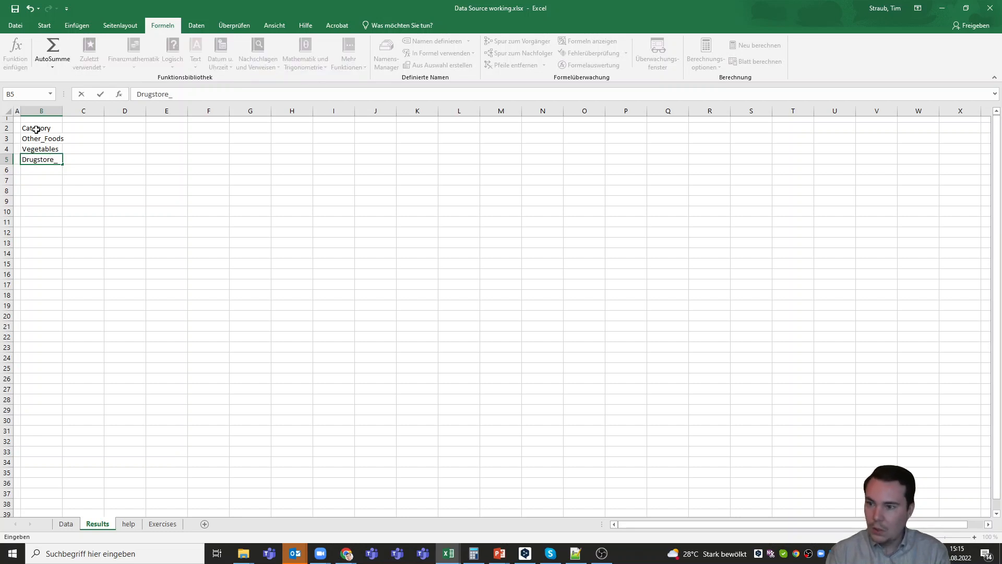
{"action": "type", "text": "Items"}
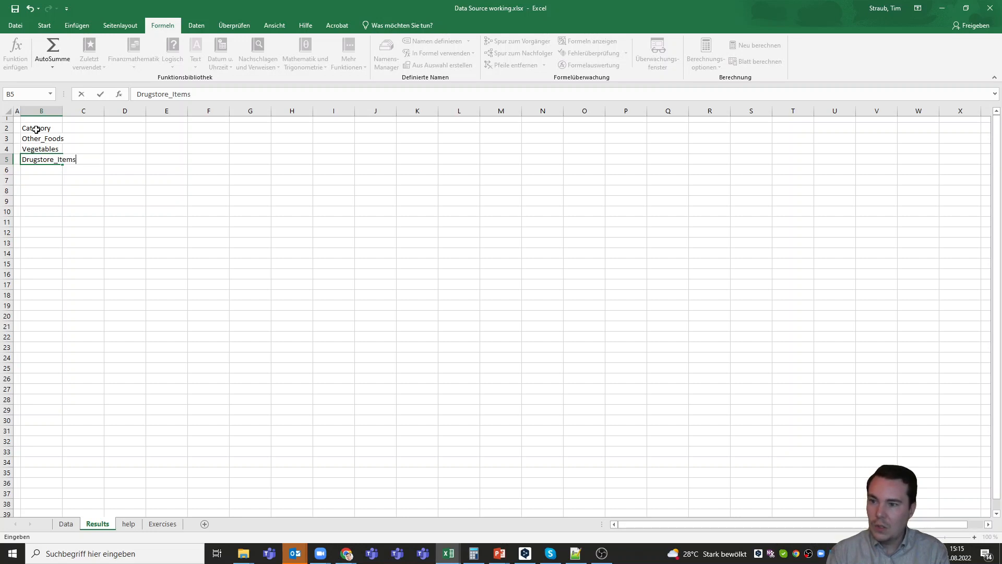
{"action": "key", "text": "Return"}
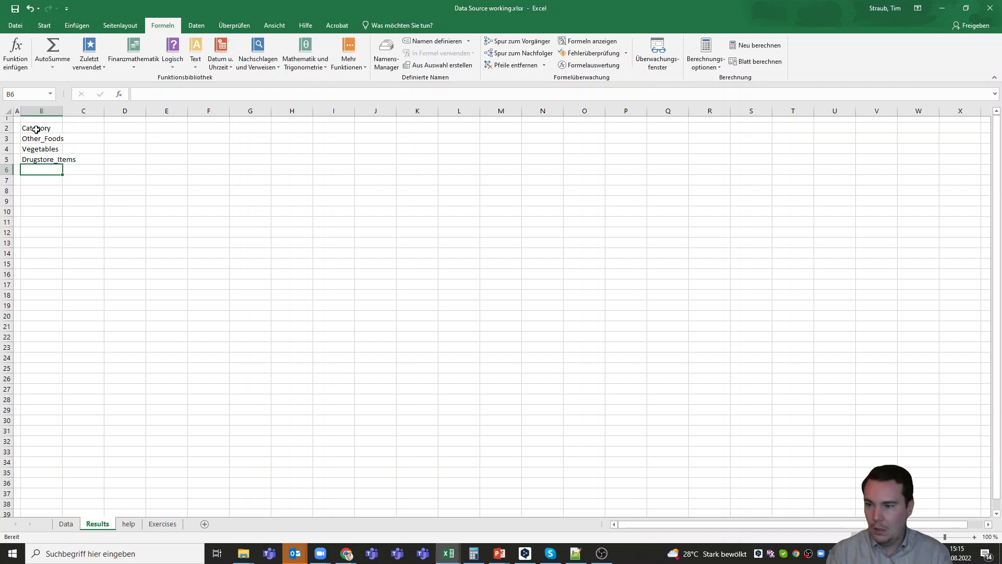
{"action": "type", "text": "Sweets"}
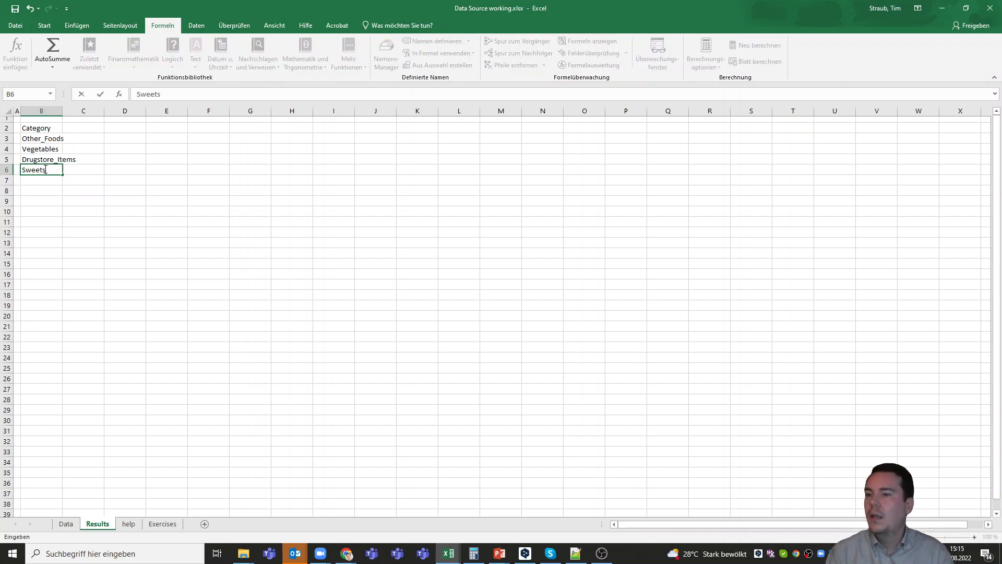
{"action": "key", "text": "Return"}
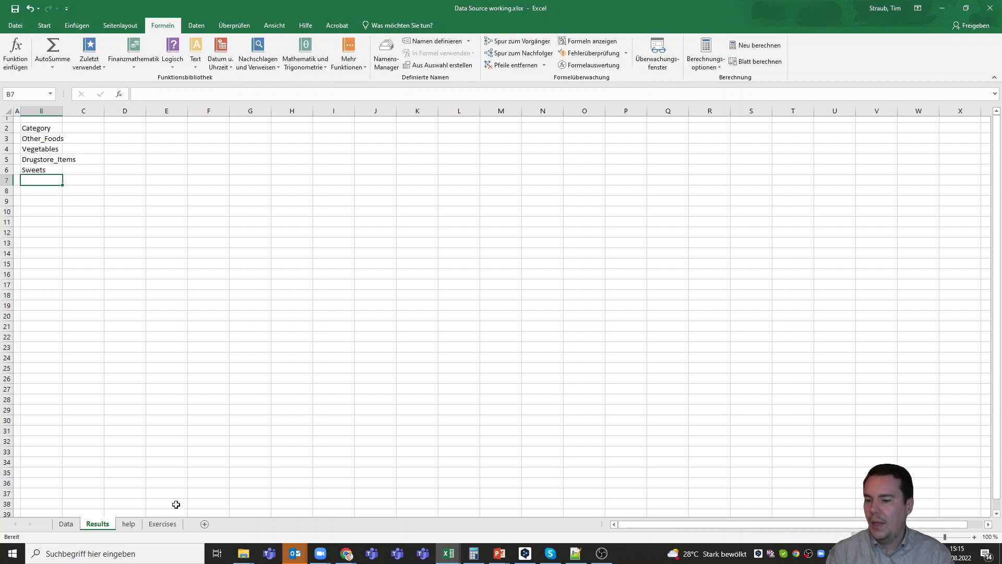
- Check the help sheet's categories, widen column B for Drugstore_Items, and type Transactions in C2
{"action": "left_click", "coordinate": [127, 524]}
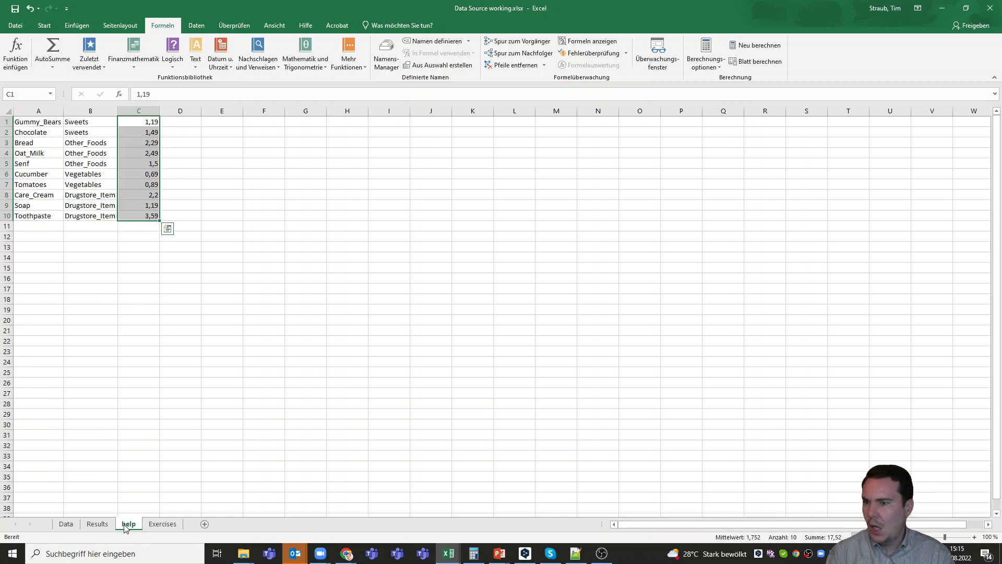
{"action": "left_click", "coordinate": [88, 525]}
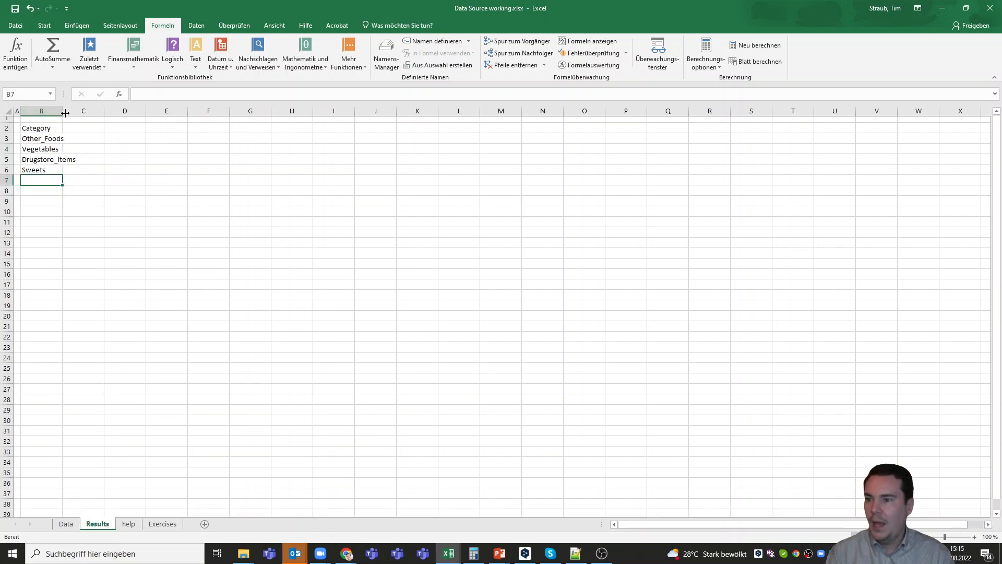
{"action": "left_click_drag", "start_coordinate": [65, 113], "coordinate": [82, 125]}
{"action": "left_click", "coordinate": [83, 125]}
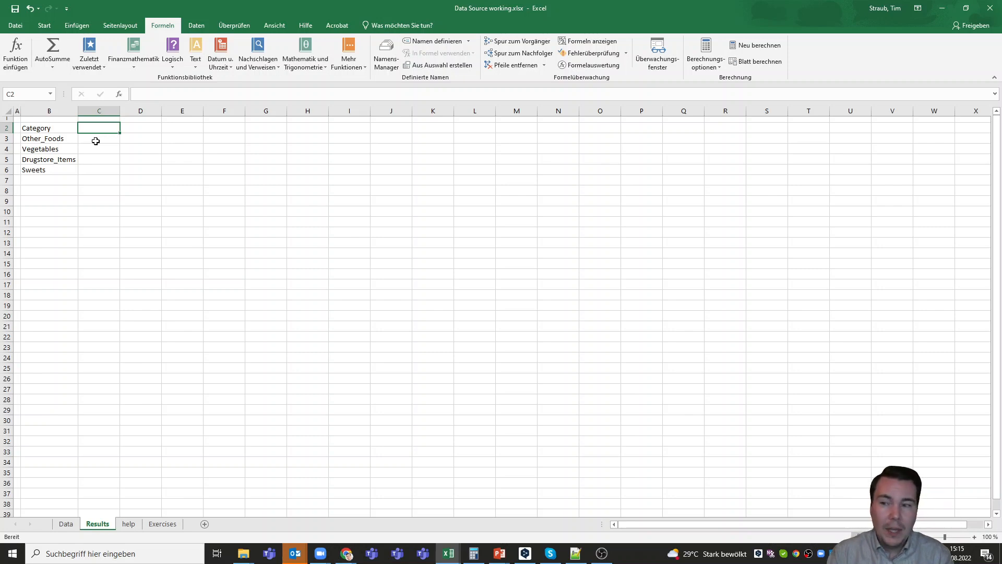
{"action": "type", "text": "Transactions"}
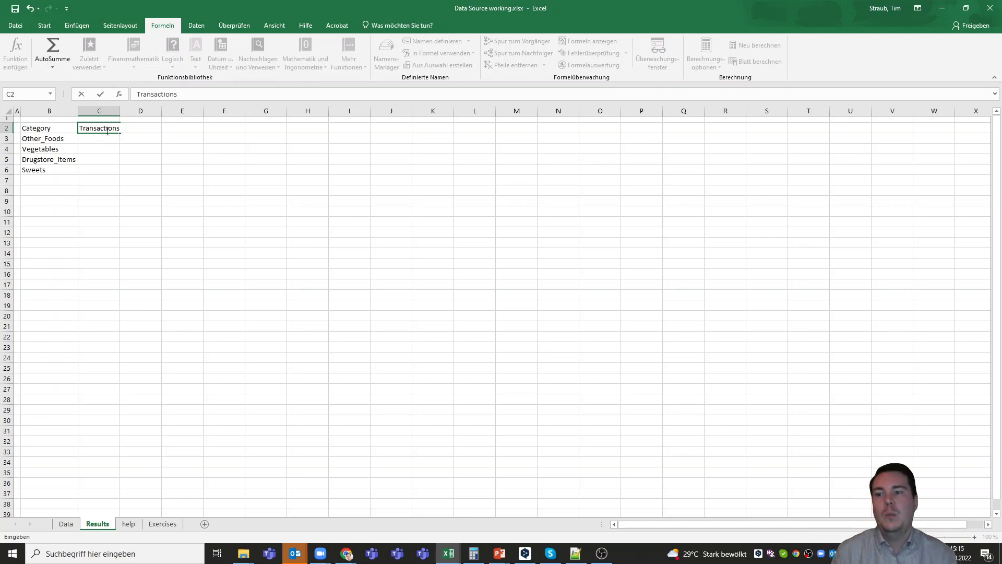
- Autofit column C and enter 'Amount sold per Cat' in D2, fitting column D to it
{"action": "double_click", "coordinate": [119, 111]}
{"action": "left_click", "coordinate": [116, 111]}
{"action": "left_click", "coordinate": [138, 126]}
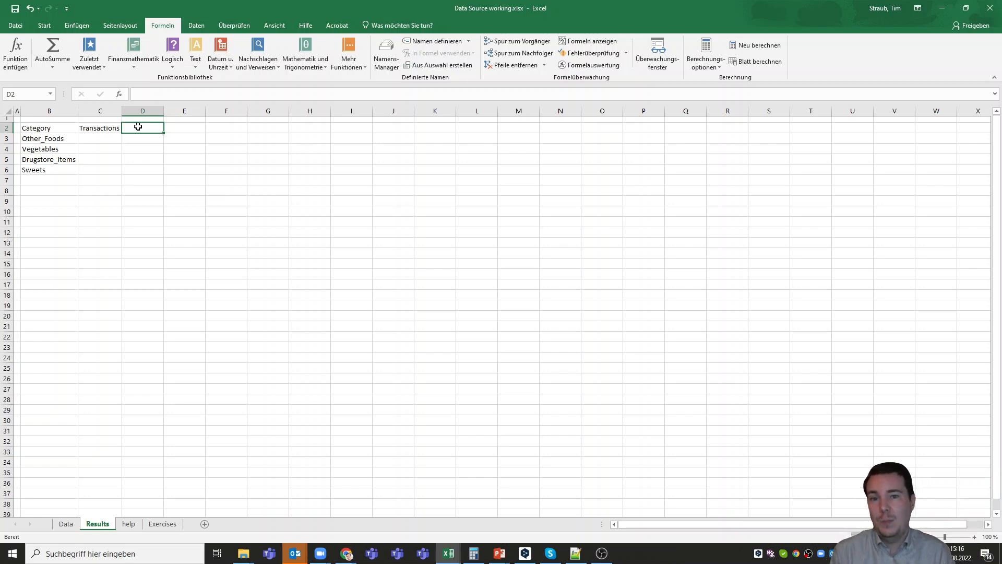
{"action": "type", "text": "Amount"}
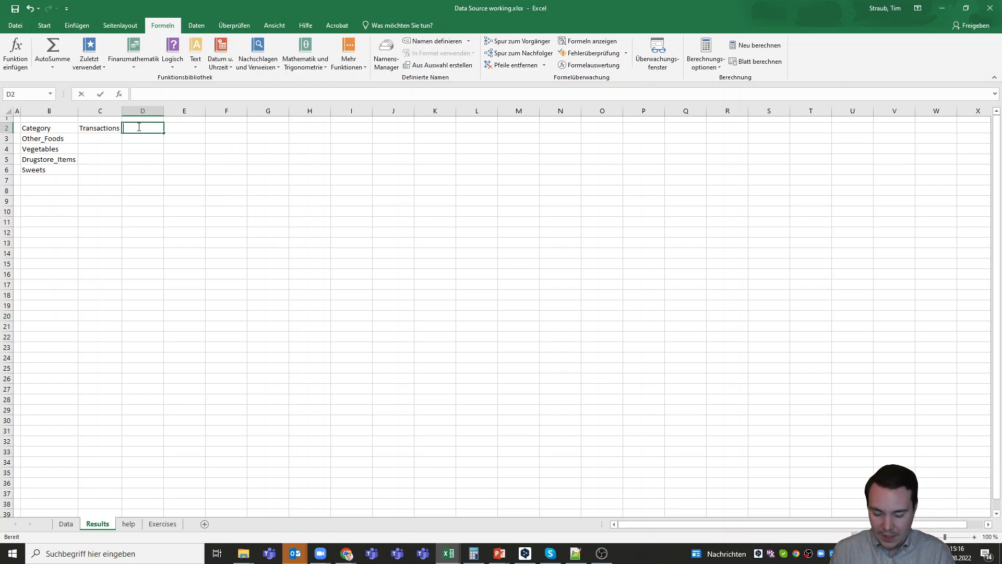
{"action": "type", "text": " S"}
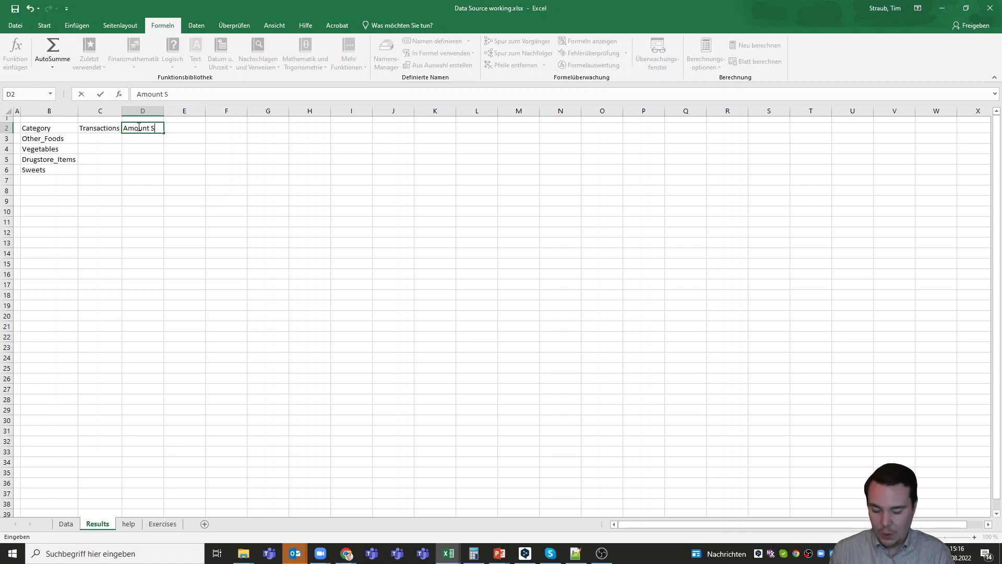
{"action": "key", "text": "BackSpace"}
{"action": "type", "text": "sold "}
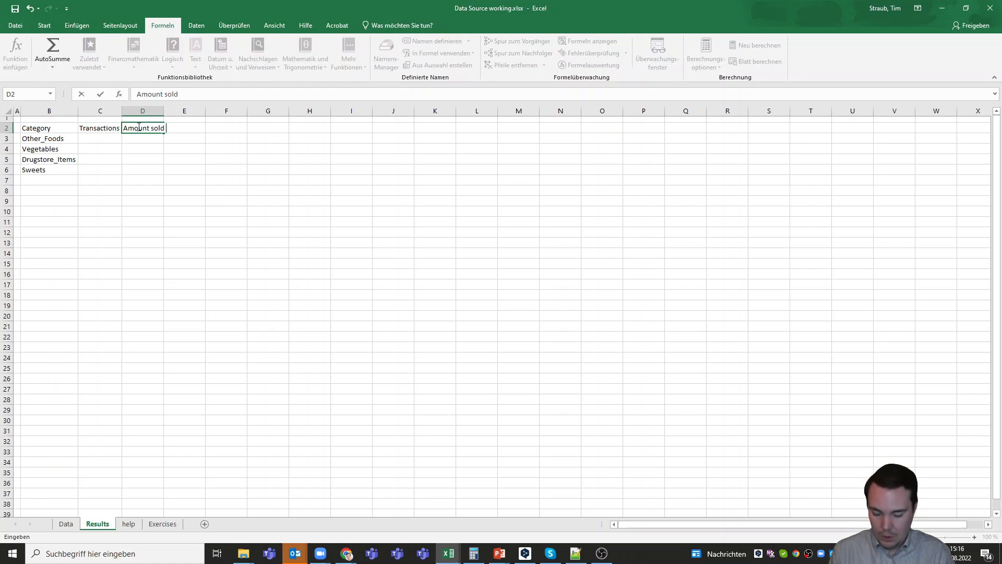
{"action": "type", "text": "per Cat"}
{"action": "key", "text": "Return"}
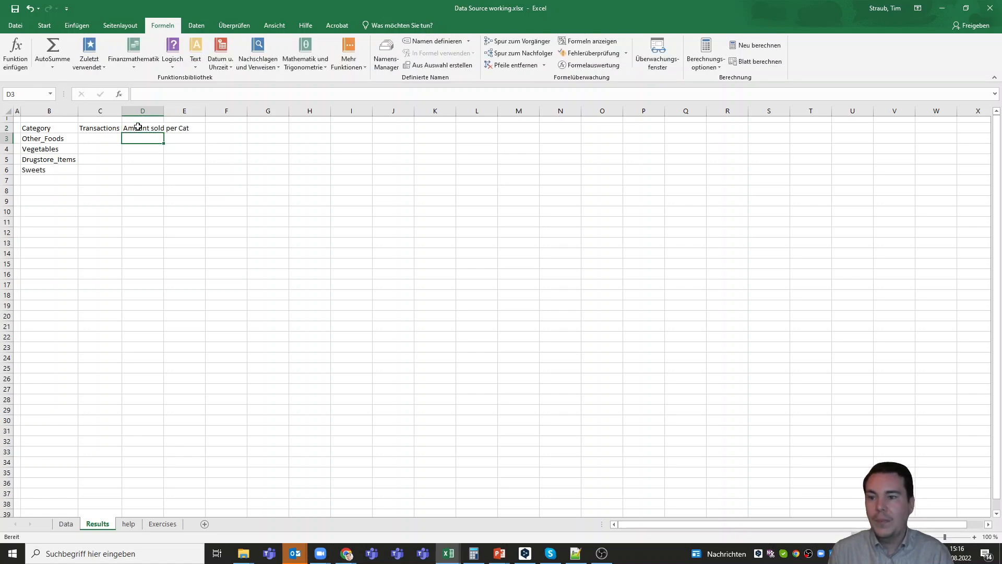
{"action": "double_click", "coordinate": [163, 110]}
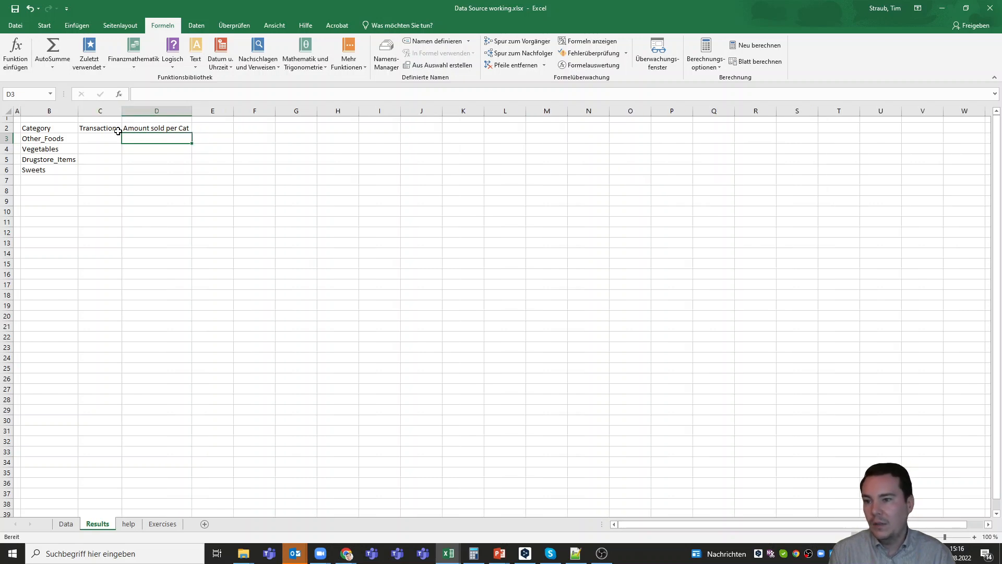
- Fix the Transactions heading, add 'Revenue per Category' in E2, and widen columns E and C
{"action": "left_click", "coordinate": [118, 131]}
{"action": "left_click", "coordinate": [190, 95]}
{"action": "type", "text": "in"}
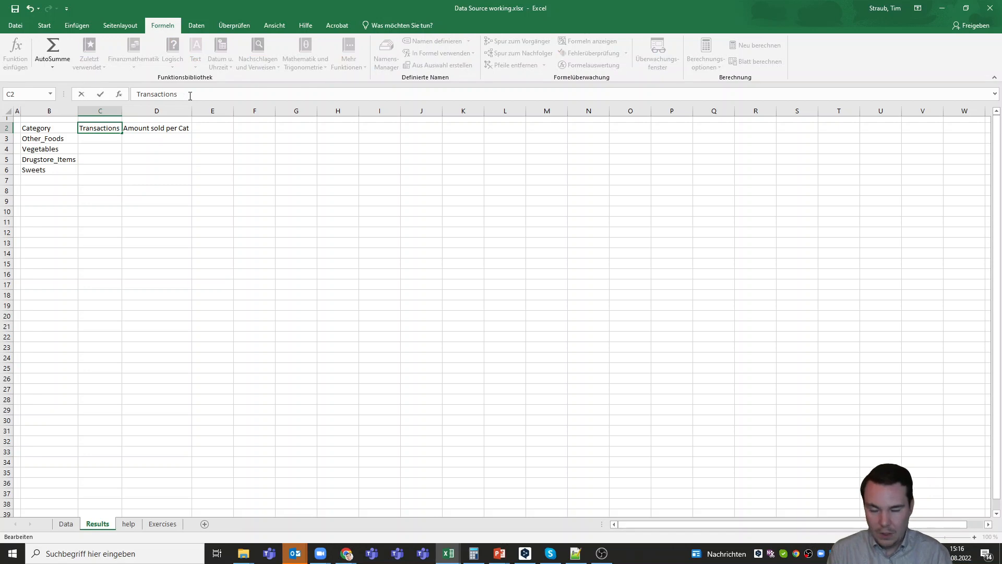
{"action": "key", "text": "Return"}
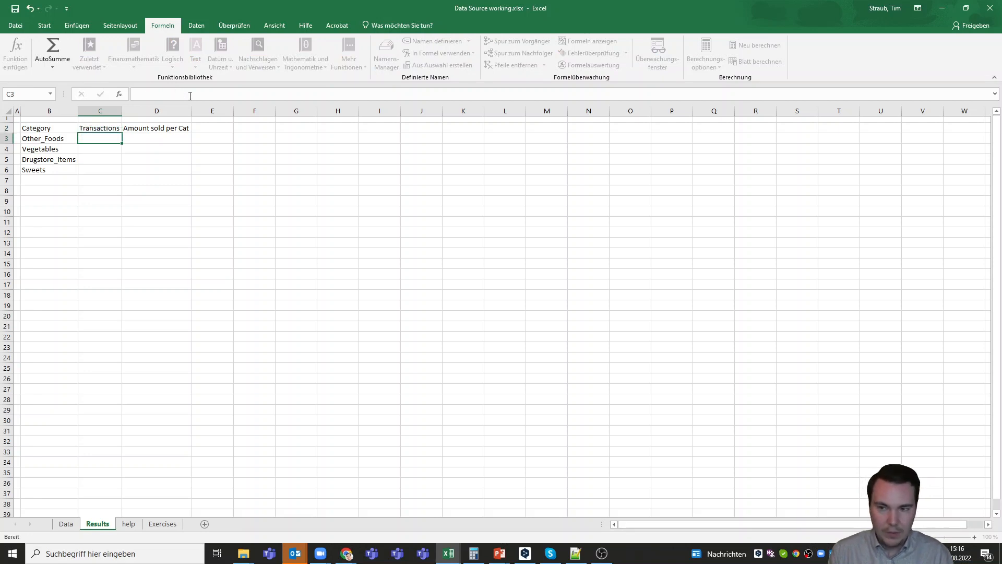
{"action": "left_click", "coordinate": [205, 130]}
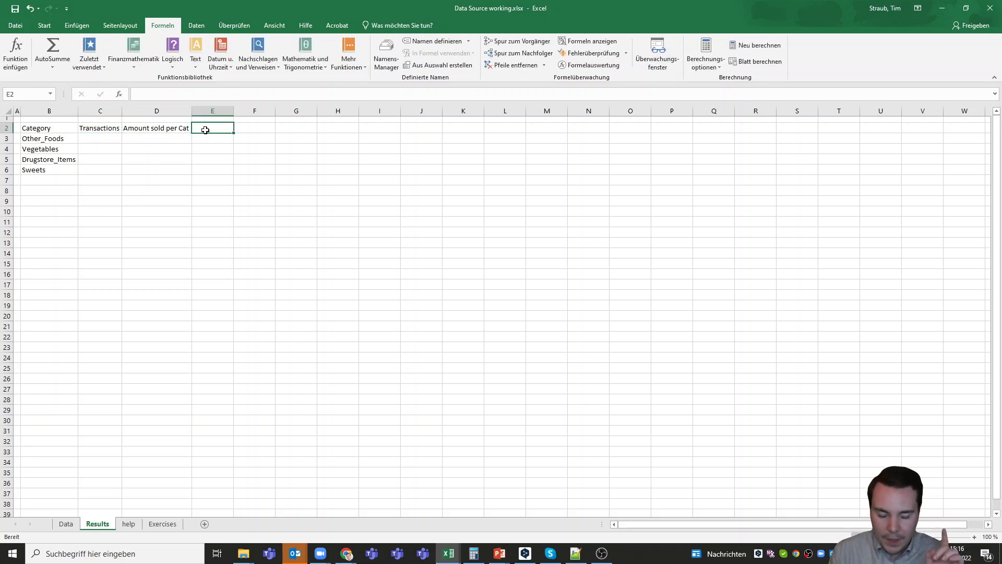
{"action": "type", "text": "Rev"}
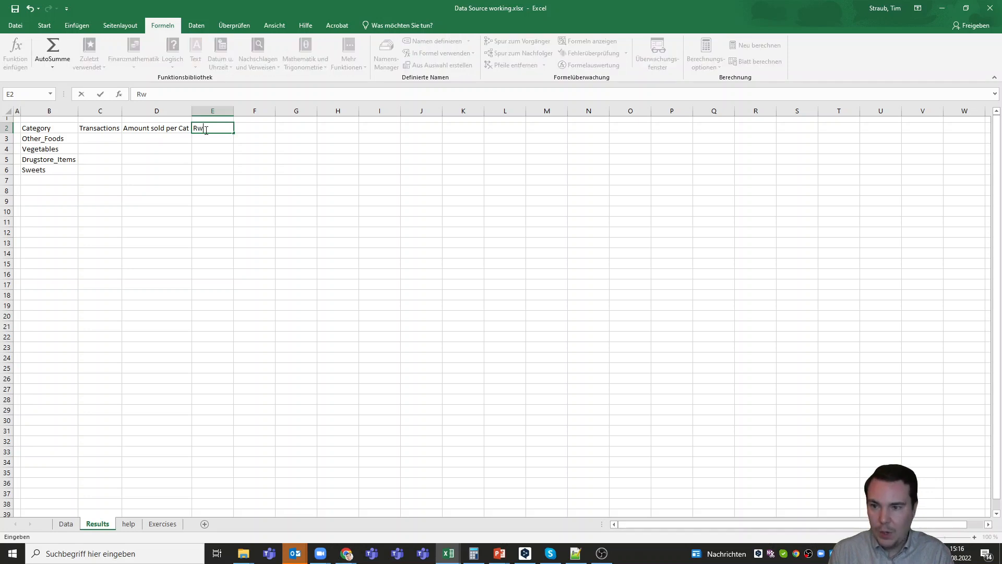
{"action": "type", "text": "enue "}
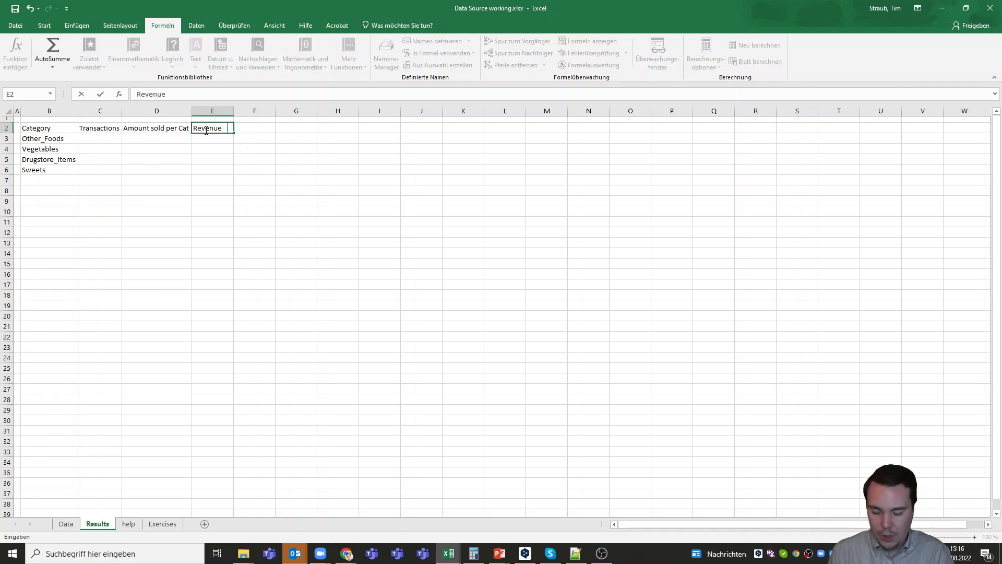
{"action": "type", "text": "per Categ"}
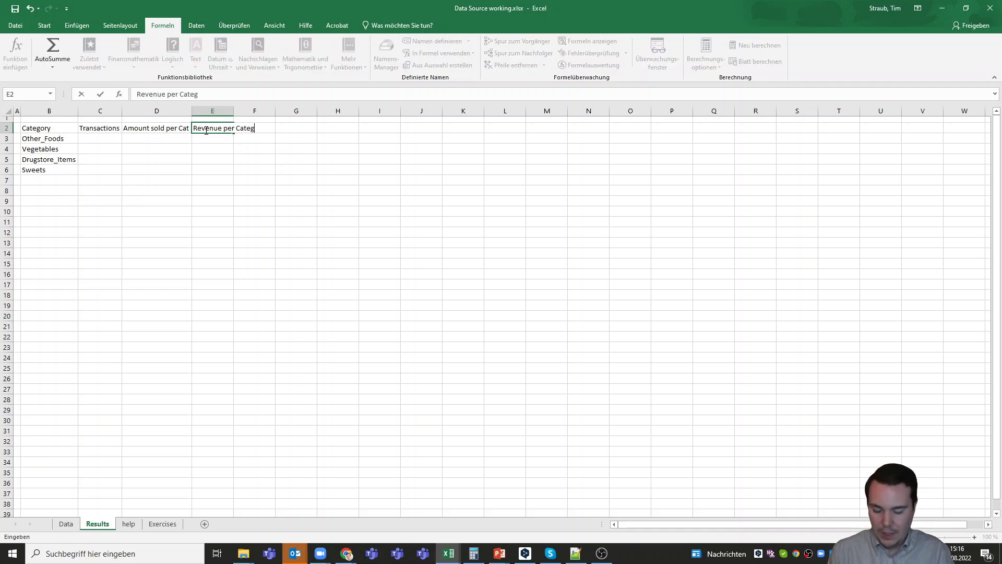
{"action": "type", "text": "ory"}
{"action": "key", "text": "Return"}
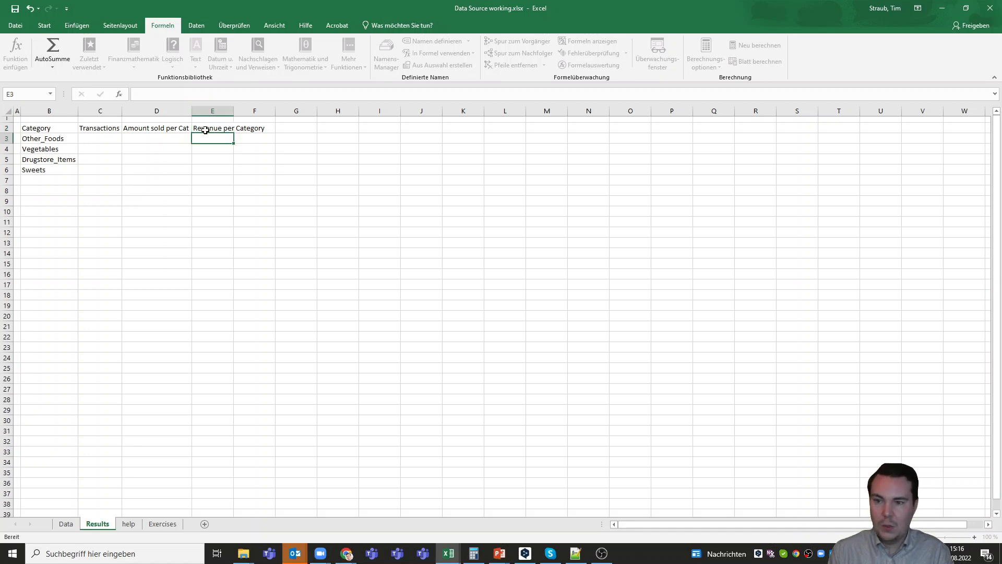
{"action": "left_click_drag", "start_coordinate": [237, 111], "coordinate": [268, 110]}
{"action": "left_click_drag", "start_coordinate": [122, 111], "coordinate": [132, 111]}
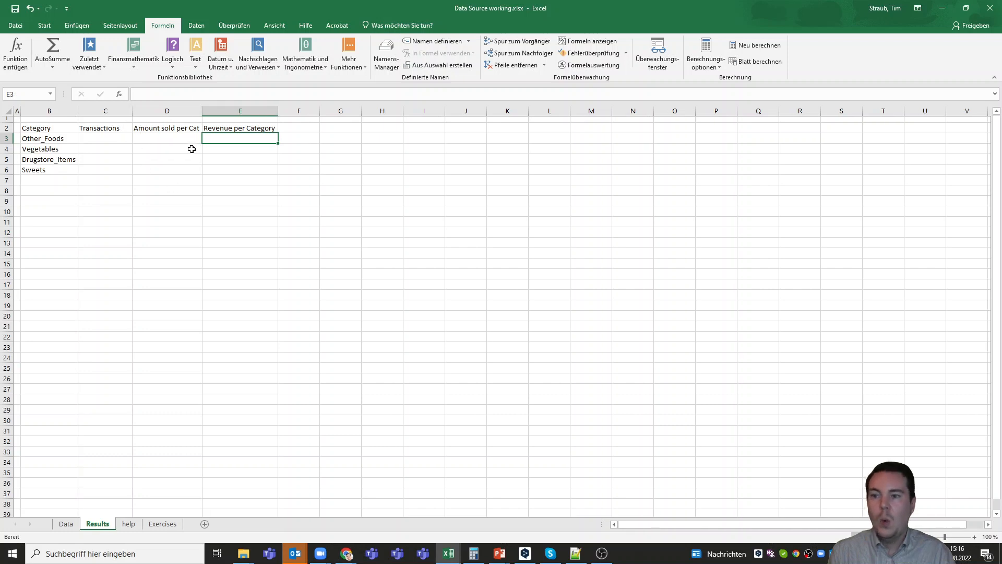
{"action": "left_click", "coordinate": [173, 139]}
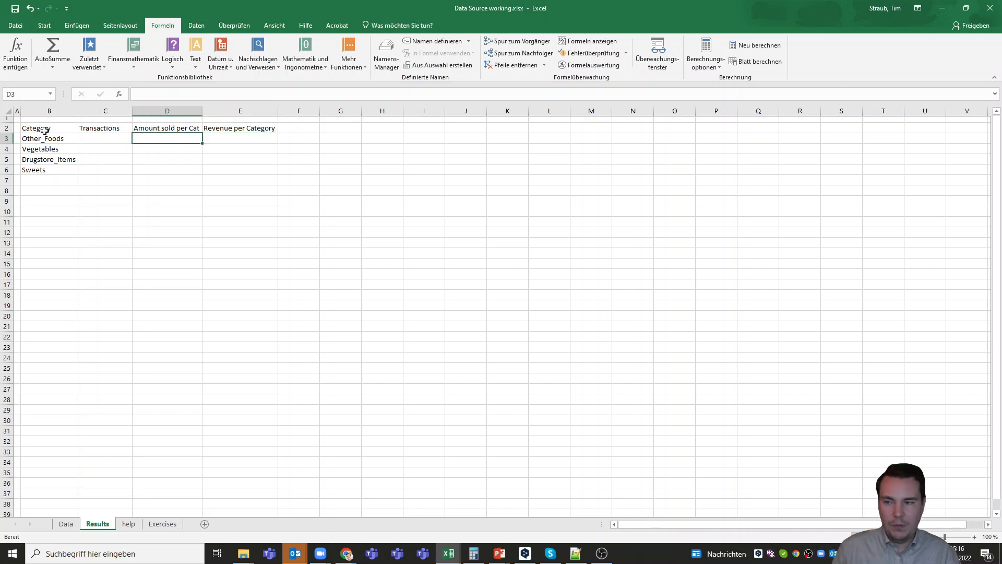
- Make the B2:E2 header row bold with a grey fill
{"action": "left_click_drag", "start_coordinate": [45, 130], "coordinate": [213, 122]}
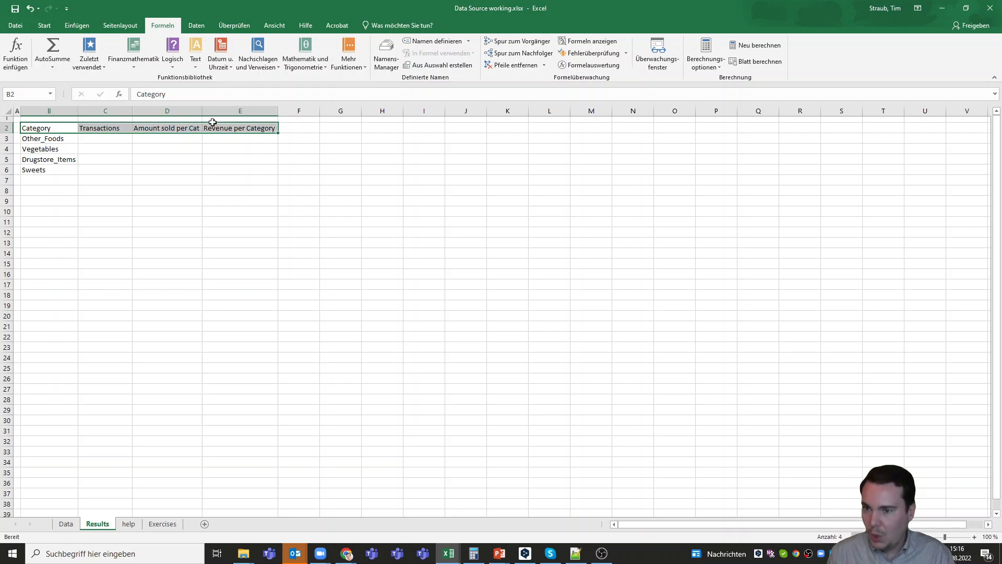
{"action": "left_click", "coordinate": [45, 25]}
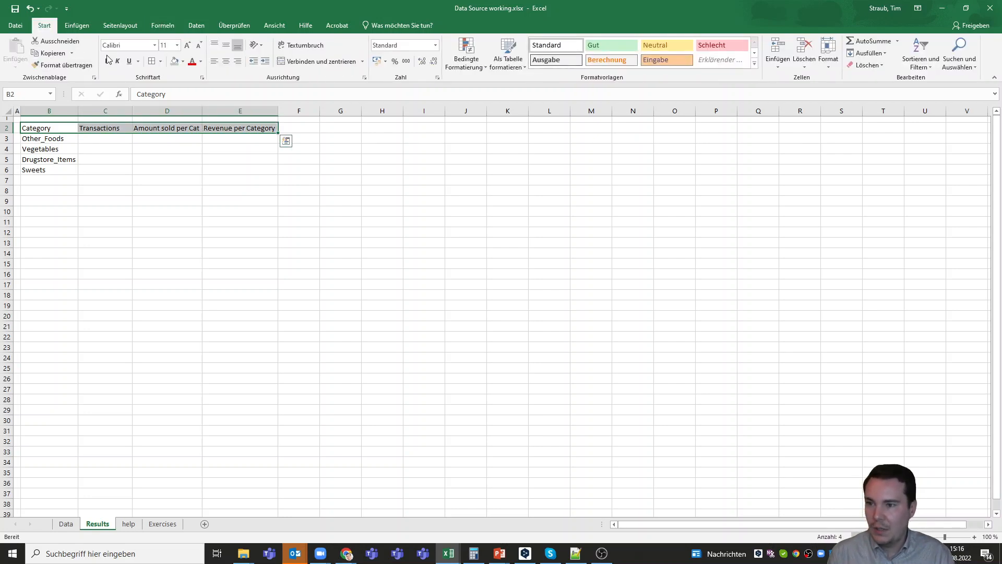
{"action": "left_click", "coordinate": [174, 61]}
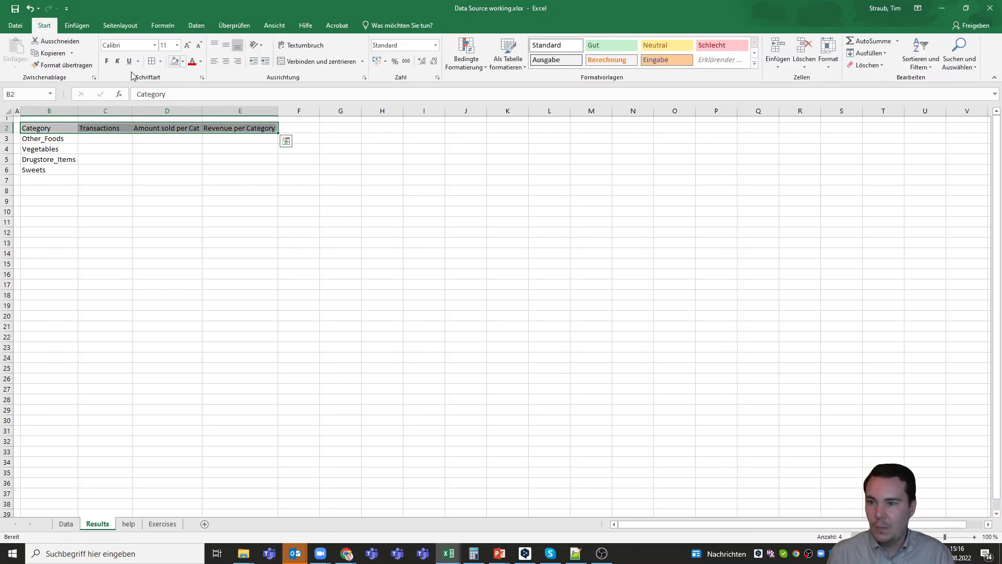
{"action": "left_click", "coordinate": [106, 61]}
- Give B2:E6 all cell borders plus a thick outside border, and outline the header row
{"action": "left_click_drag", "start_coordinate": [50, 129], "coordinate": [228, 167]}
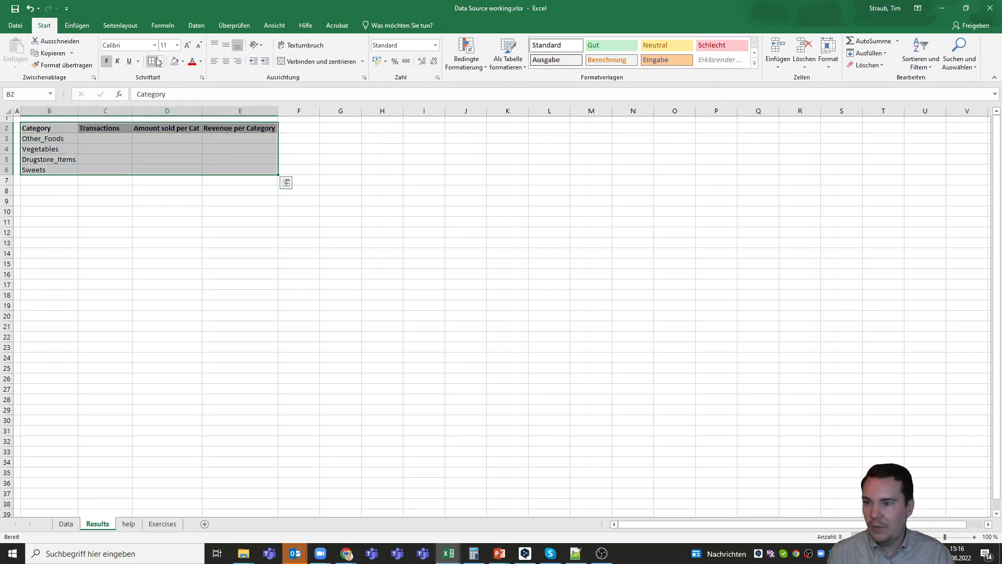
{"action": "left_click", "coordinate": [151, 61]}
{"action": "left_click", "coordinate": [189, 190]}
{"action": "left_click_drag", "start_coordinate": [47, 130], "coordinate": [244, 166]}
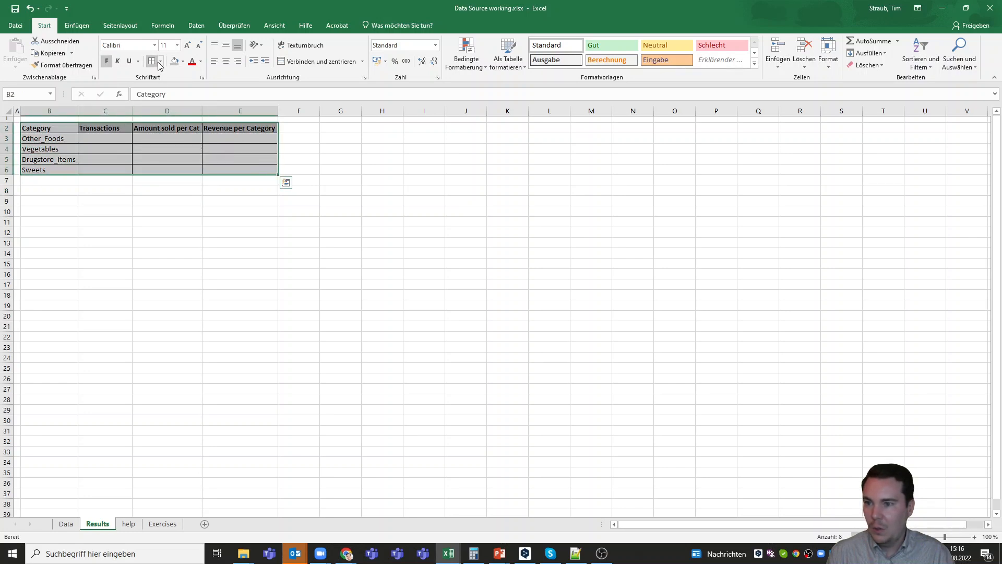
{"action": "left_click", "coordinate": [160, 62]}
{"action": "left_click", "coordinate": [188, 172]}
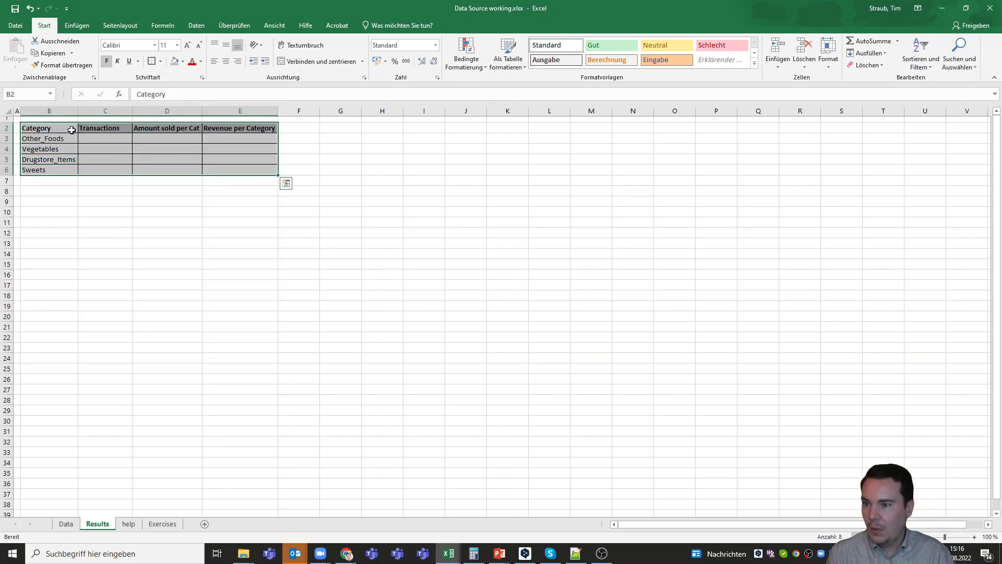
{"action": "left_click_drag", "start_coordinate": [71, 130], "coordinate": [241, 130]}
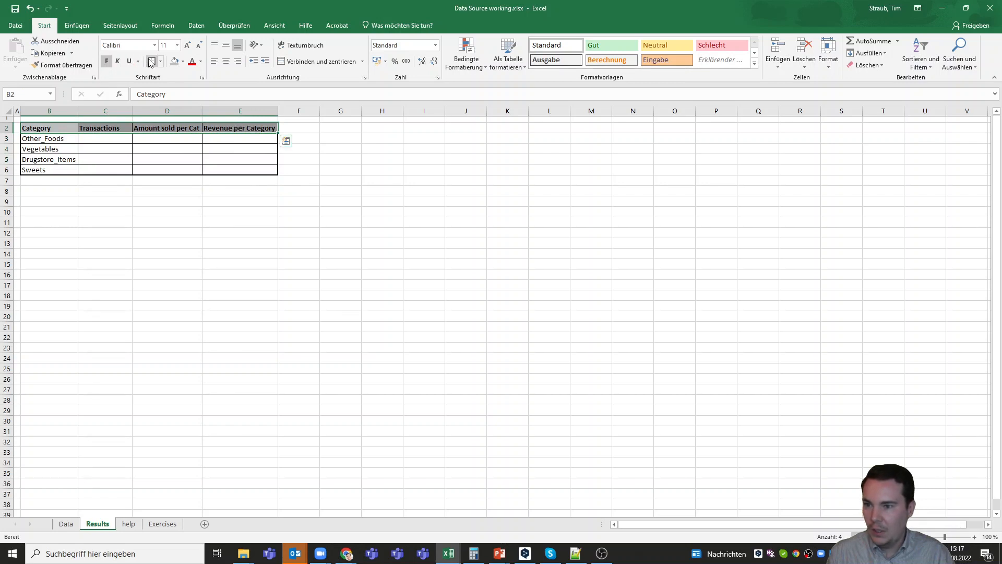
{"action": "left_click", "coordinate": [151, 61]}
{"action": "left_click", "coordinate": [121, 200]}
{"action": "left_click", "coordinate": [220, 210]}
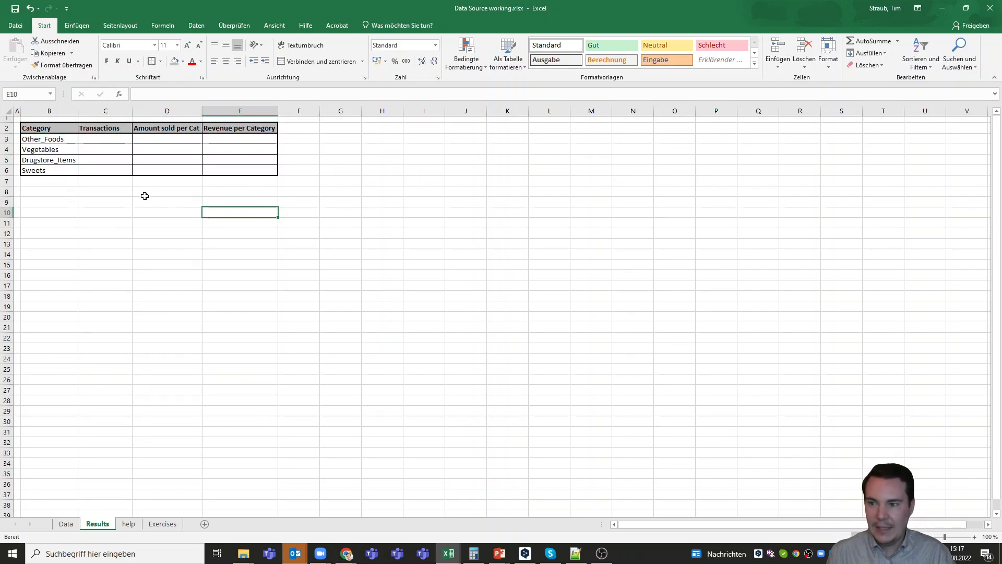
{"action": "left_click", "coordinate": [116, 137]}
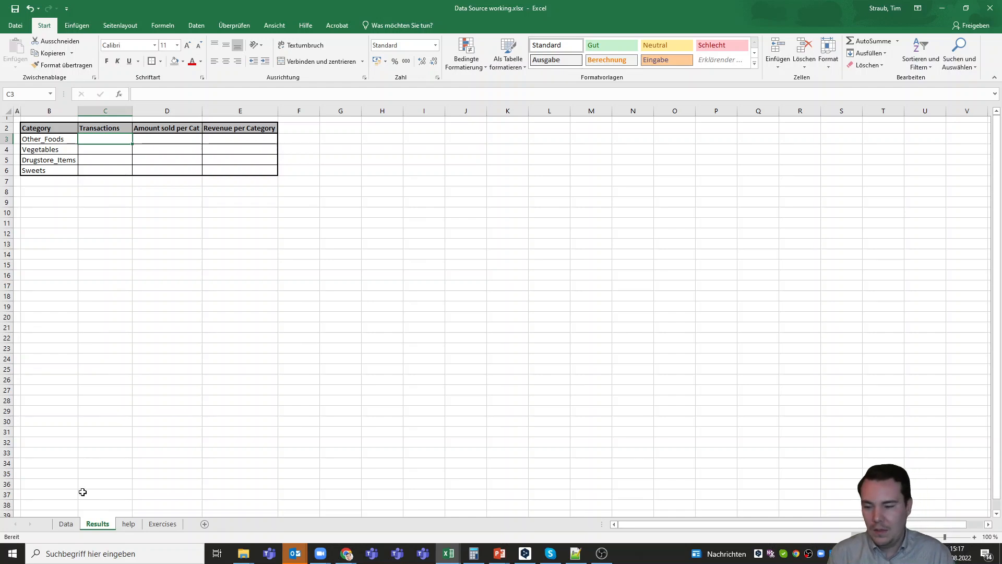
{"action": "left_click", "coordinate": [65, 524]}
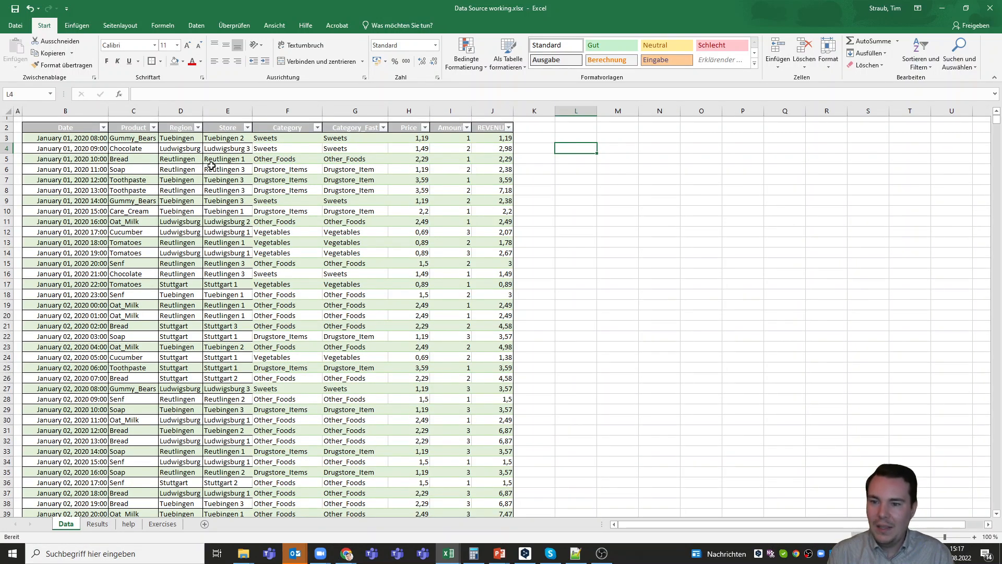
{"action": "left_click", "coordinate": [290, 140]}
{"action": "left_click", "coordinate": [329, 140]}
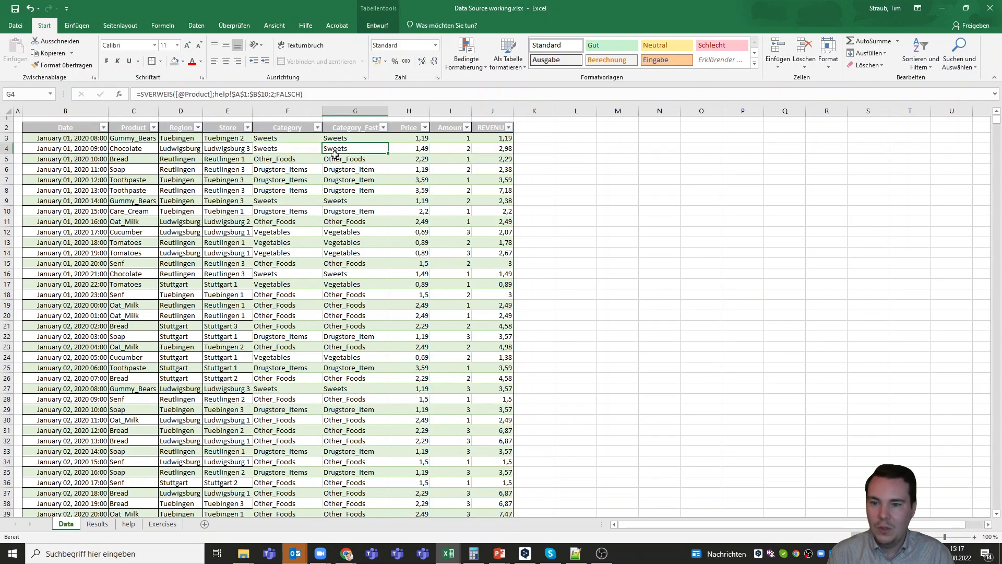
{"action": "left_click", "coordinate": [335, 160]}
{"action": "left_click", "coordinate": [339, 170]}
{"action": "left_click", "coordinate": [339, 181]}
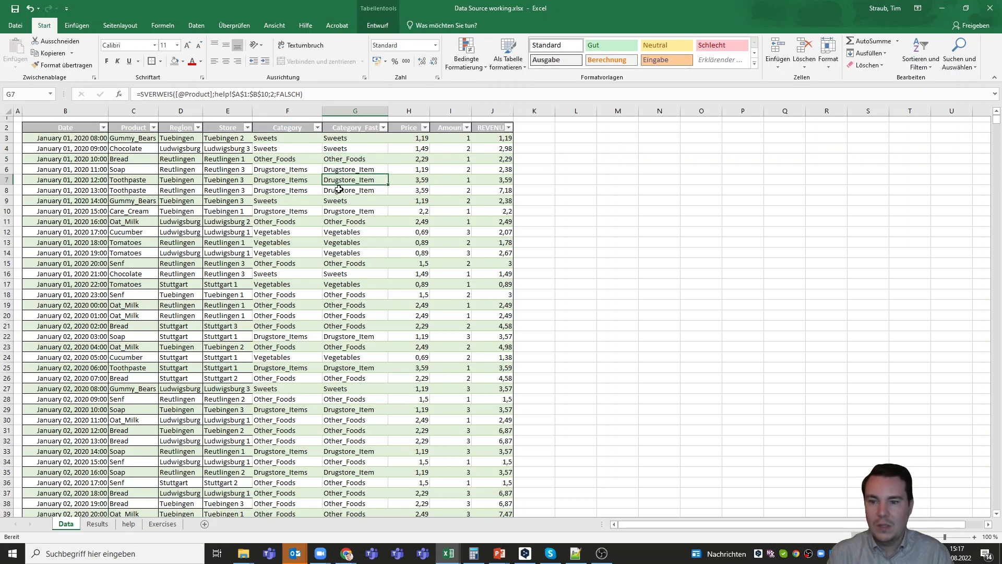
{"action": "left_click", "coordinate": [339, 191]}
{"action": "left_click", "coordinate": [339, 201]}
{"action": "left_click", "coordinate": [340, 212]}
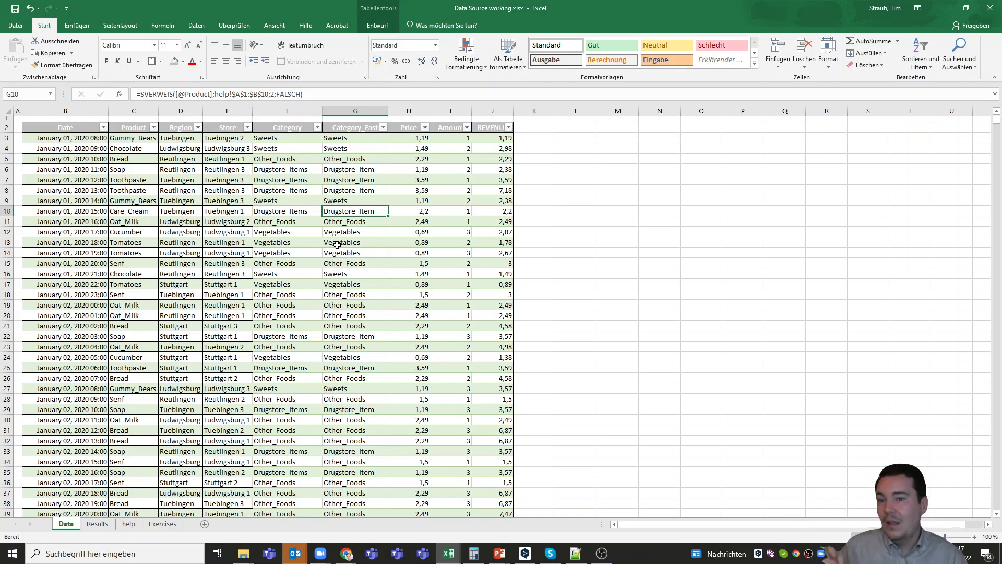
{"action": "left_click", "coordinate": [364, 140]}
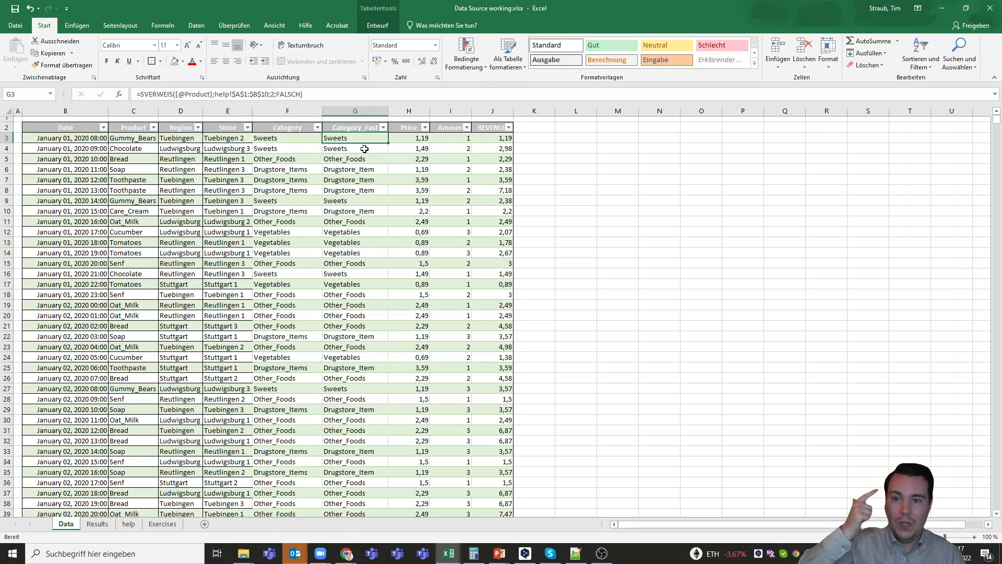
{"action": "left_click", "coordinate": [364, 148]}
{"action": "left_click", "coordinate": [363, 159]}
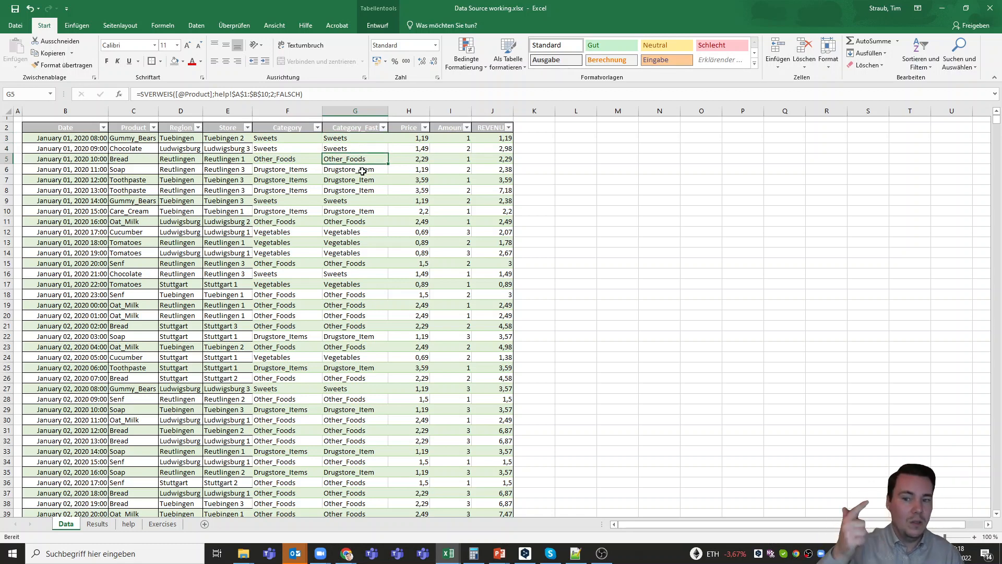
{"action": "left_click", "coordinate": [363, 169]}
{"action": "left_click", "coordinate": [360, 180]}
{"action": "left_click", "coordinate": [358, 191]}
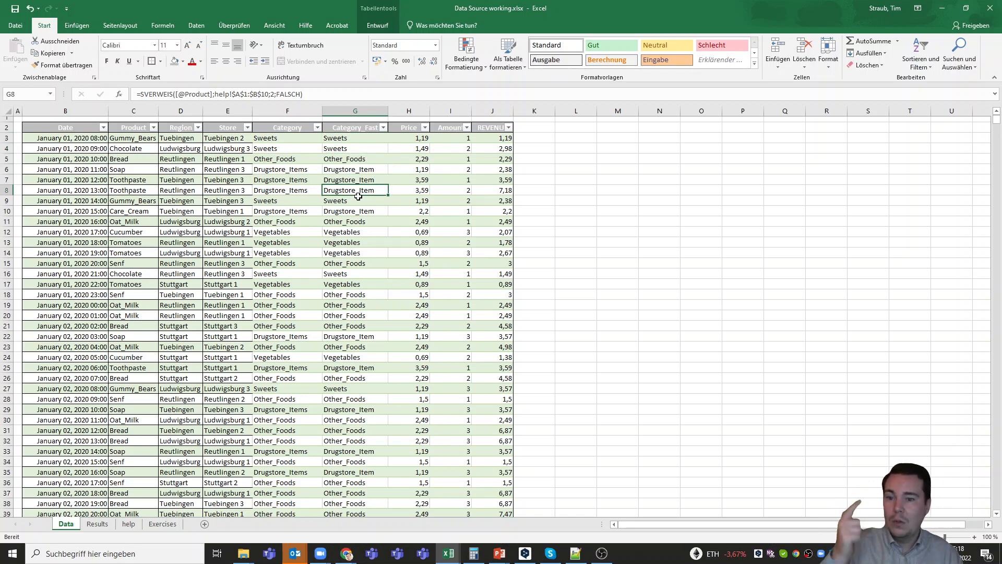
{"action": "left_click", "coordinate": [357, 201]}
{"action": "left_click", "coordinate": [352, 212]}
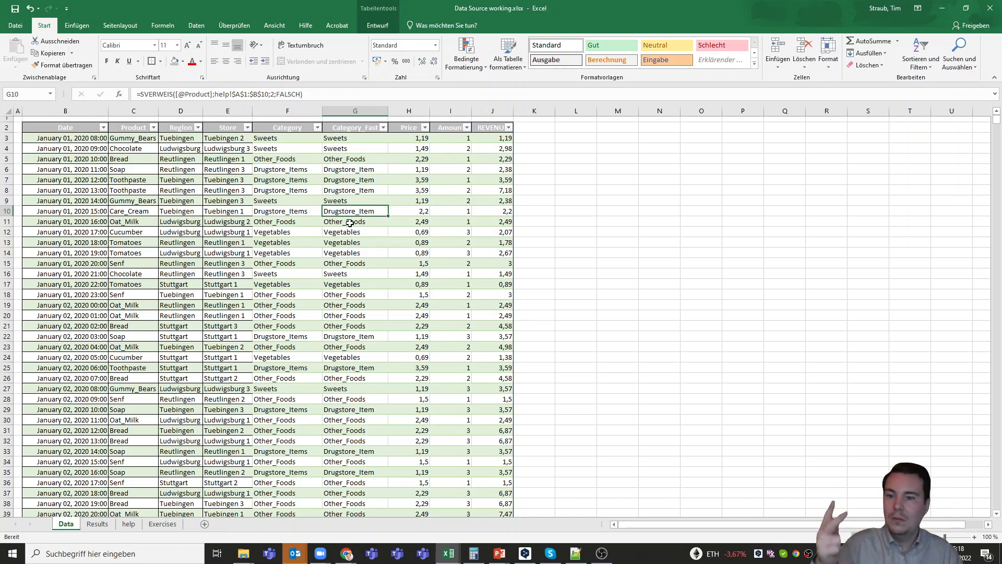
{"action": "left_click", "coordinate": [350, 222]}
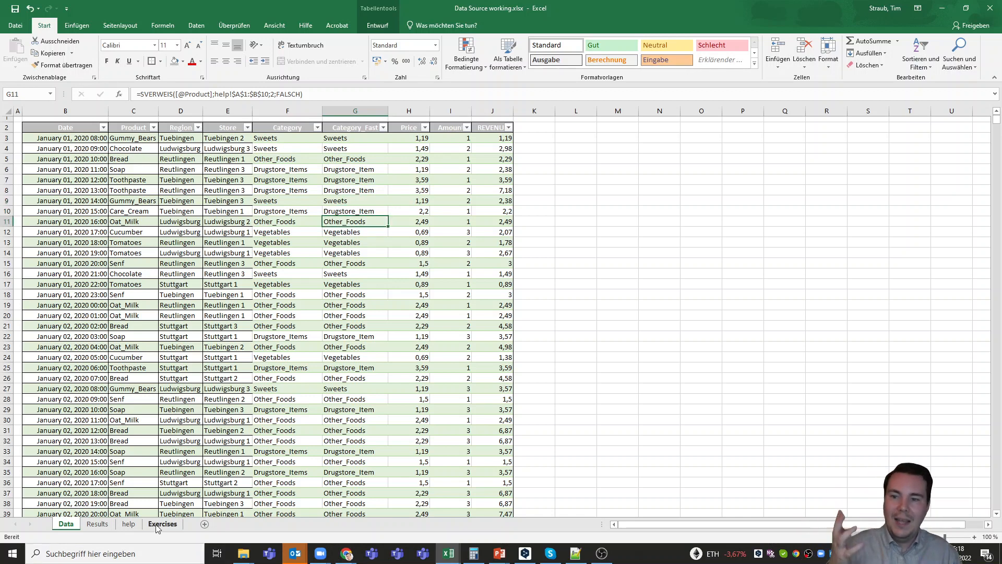
{"action": "left_click", "coordinate": [98, 524]}
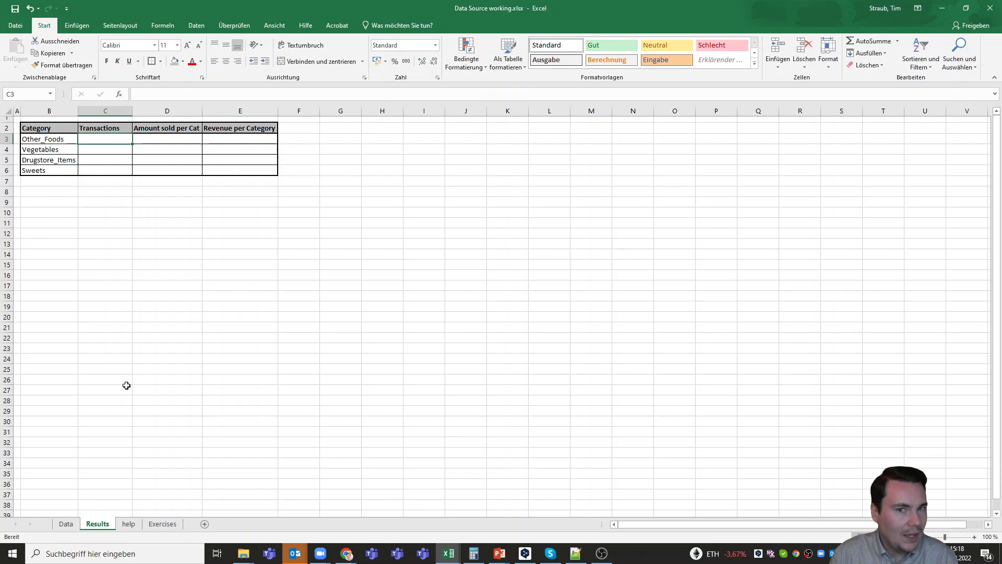
- Type a COUNTIF entry in C3, then erase it to use the German function instead
{"action": "type", "text": "=COPUNTIO"}
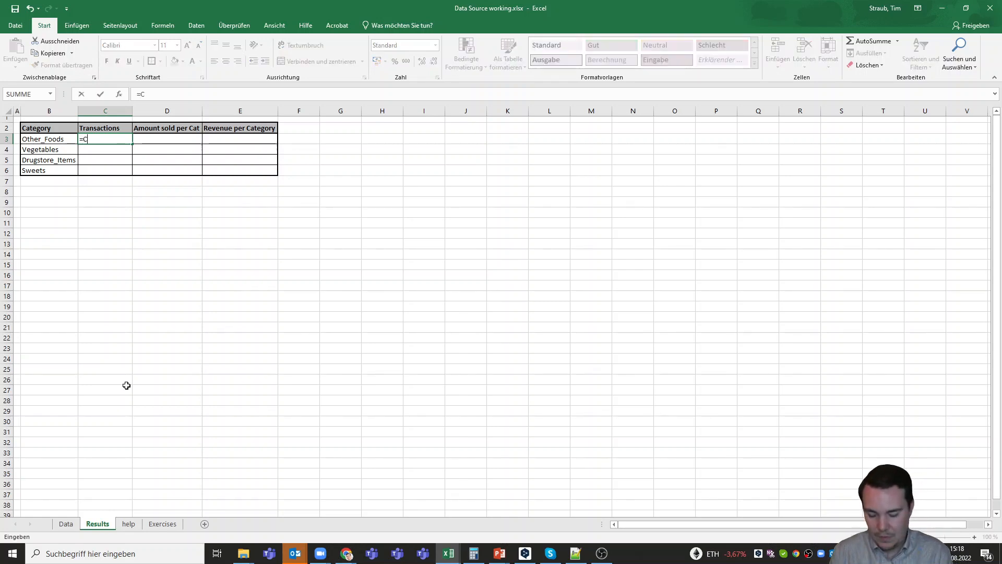
{"action": "key", "text": "BackSpace"}
{"action": "key", "text": "BackSpace"}
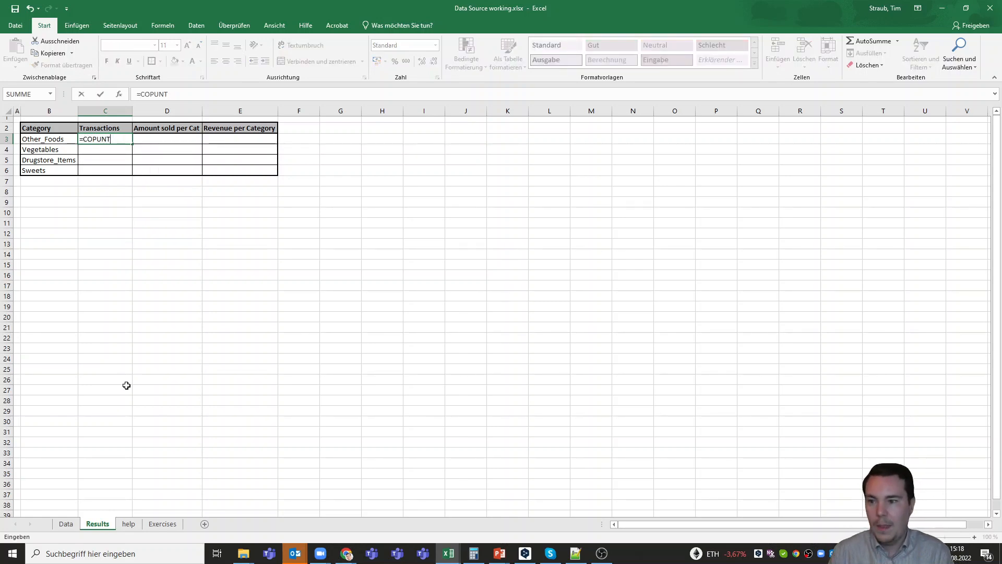
{"action": "key", "text": "BackSpace"}
{"action": "key", "text": "BackSpace"}
{"action": "key", "text": "BackSpace"}
{"action": "key", "text": "BackSpace"}
{"action": "key", "text": "BackSpace"}
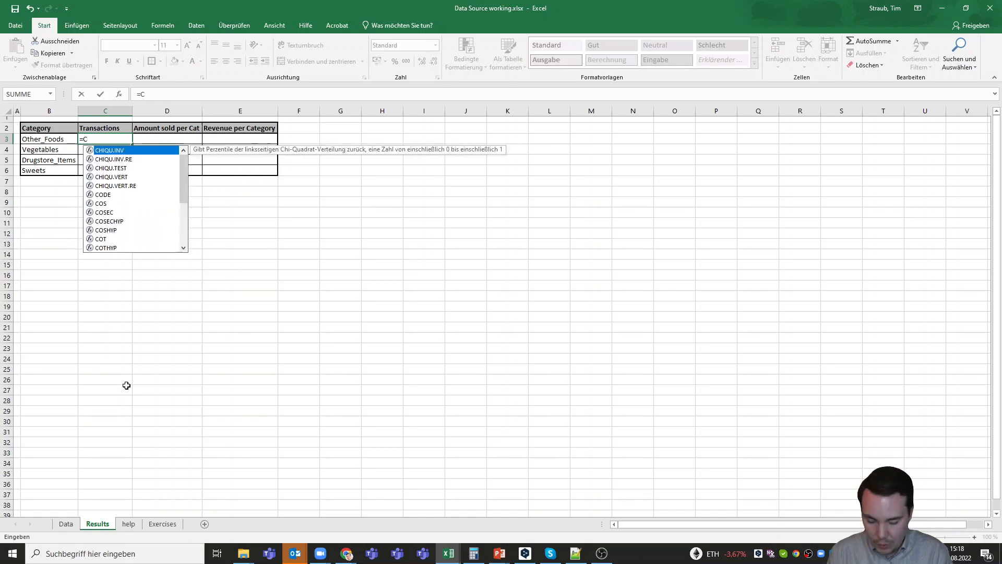
{"action": "type", "text": "OUNTIF"}
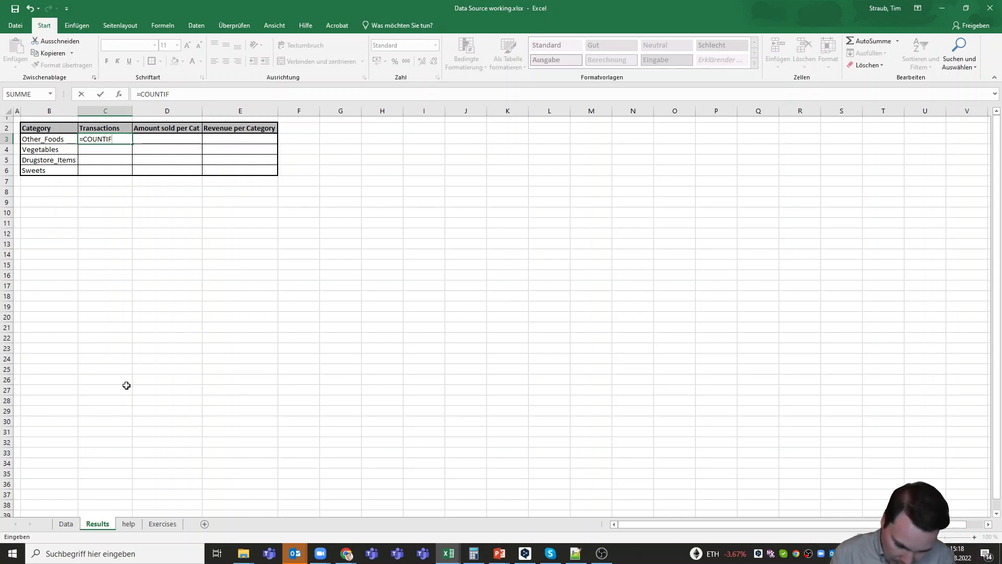
{"action": "key", "text": "BackSpace"}
{"action": "key", "text": "BackSpace"}
{"action": "key", "text": "BackSpace"}
{"action": "key", "text": "BackSpace"}
{"action": "key", "text": "BackSpace"}
{"action": "key", "text": "BackSpace"}
{"action": "key", "text": "BackSpace"}
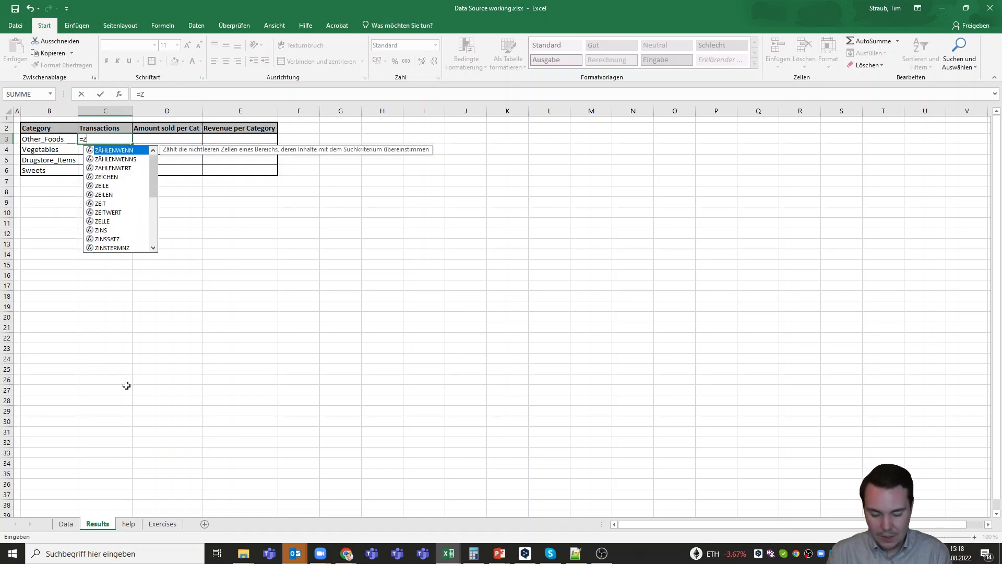
- Enter =ZÄ in C3 after comparing the ZÄHLENWENN and ZÄHLENWENNS suggestions
{"action": "type", "text": "ZÄ"}
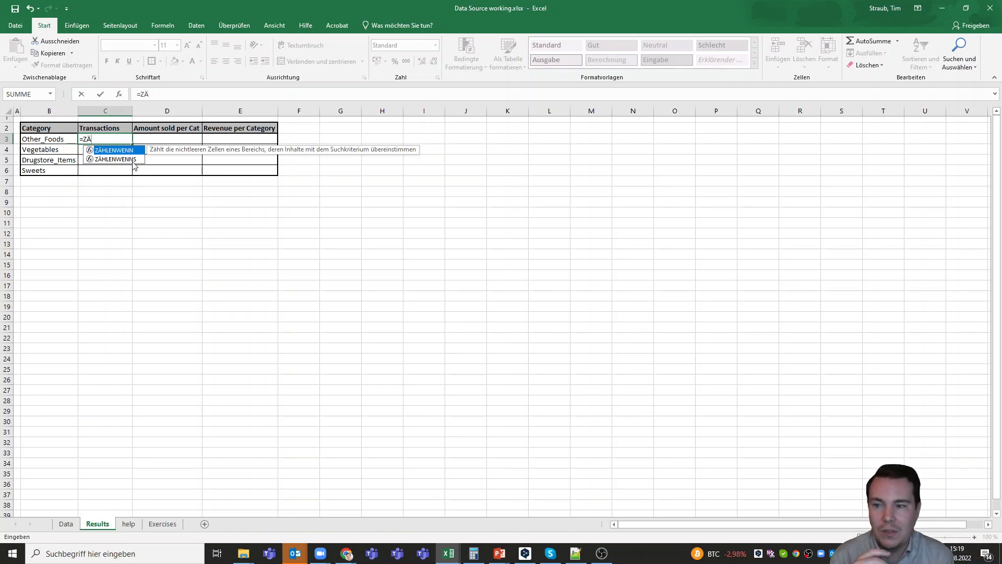
{"action": "key", "text": "Down"}
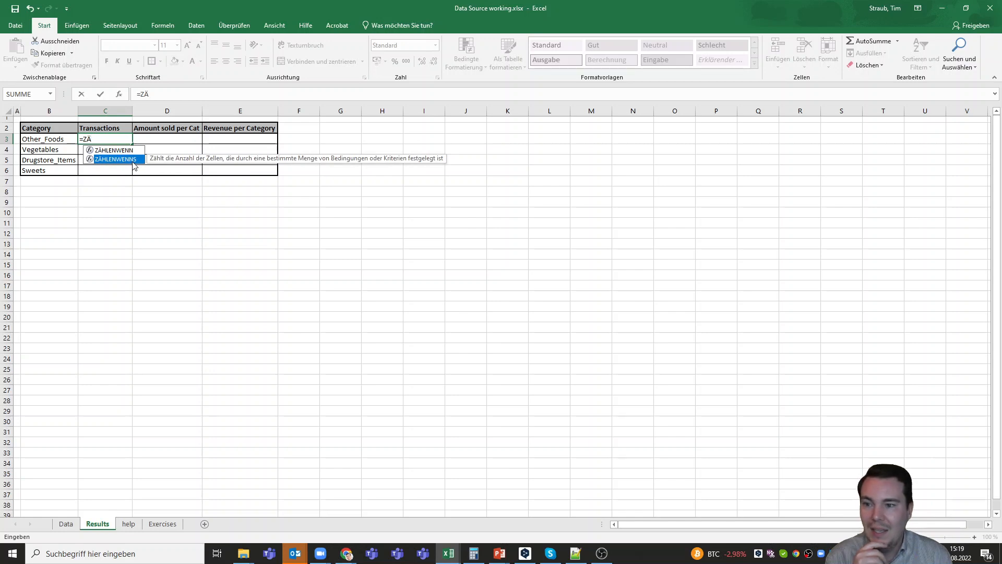
{"action": "key", "text": "Up"}
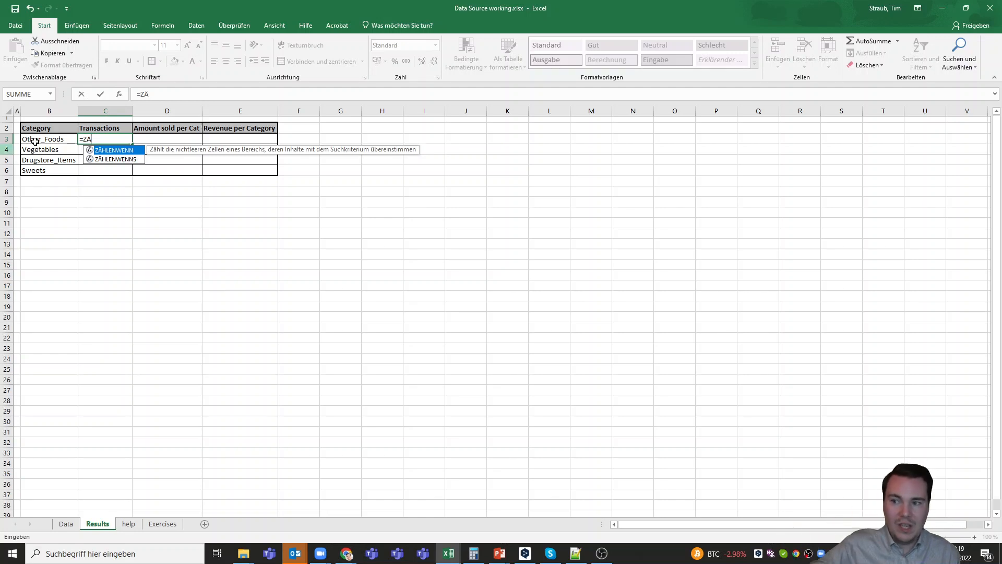
{"action": "left_click", "coordinate": [111, 159]}
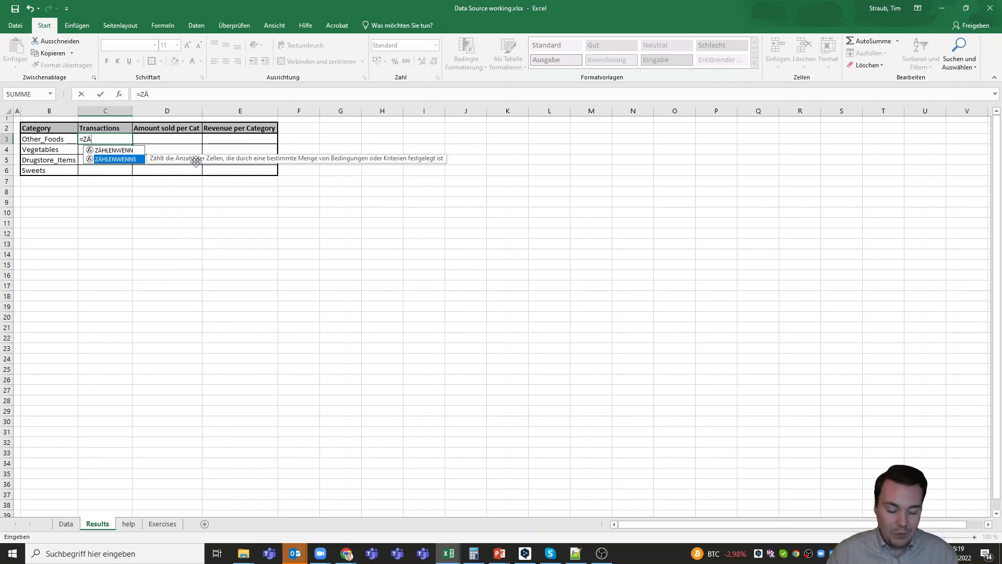
{"action": "key", "text": "Up"}
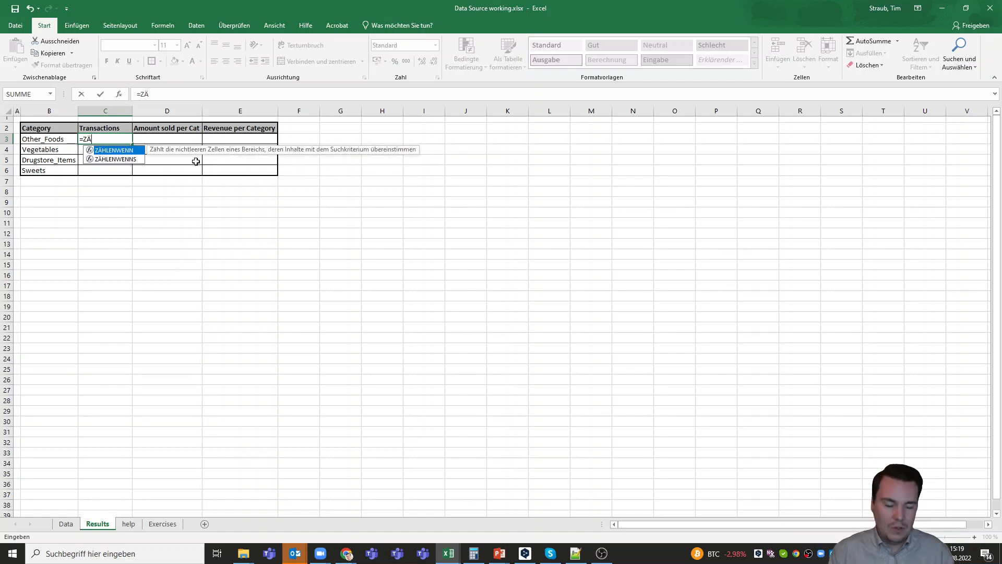
{"action": "key", "text": "Return"}
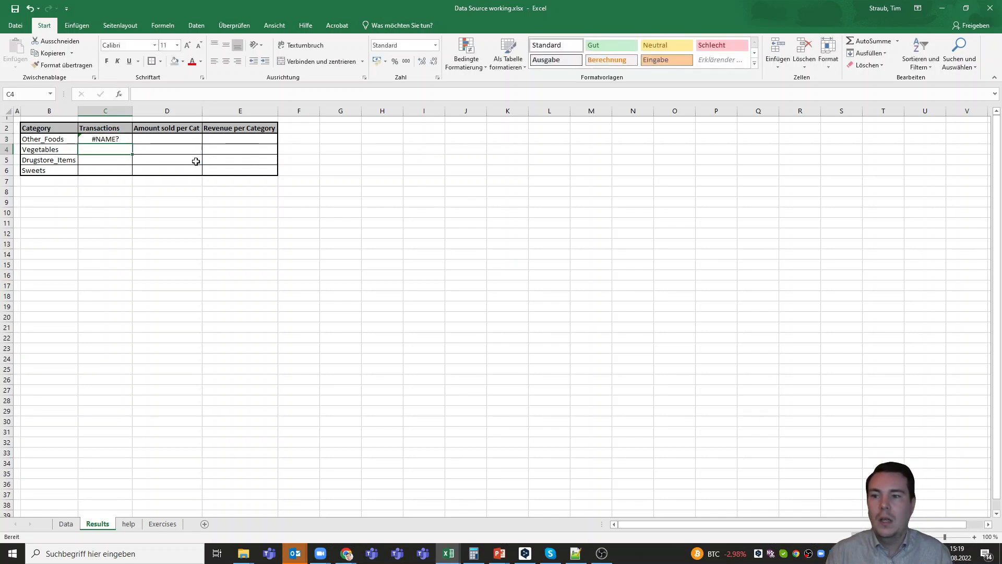
- Complete C3's entry to =ZÄHLENWENN( in the formula bar
{"action": "left_click", "coordinate": [124, 139]}
{"action": "left_click", "coordinate": [172, 94]}
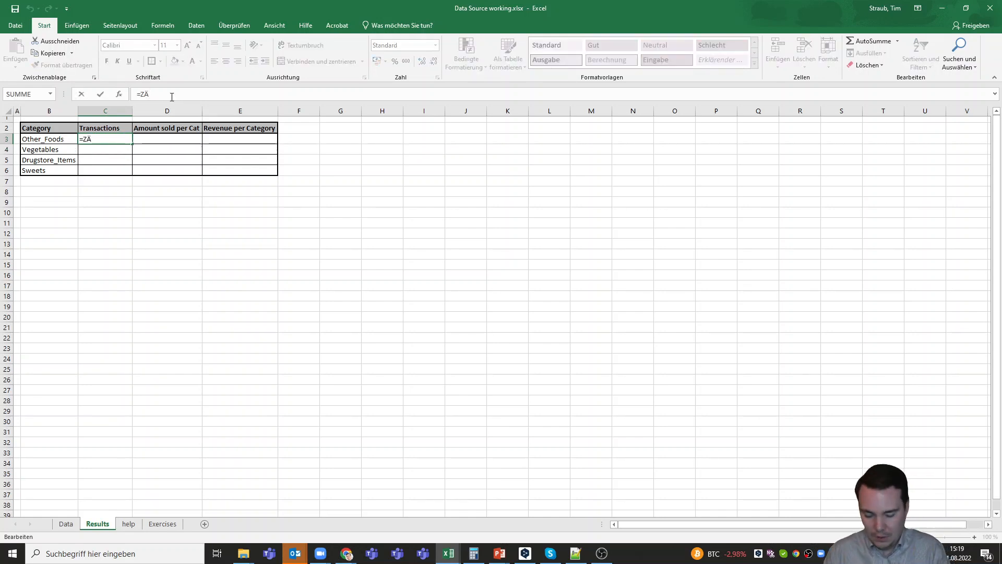
{"action": "type", "text": "HLEN"}
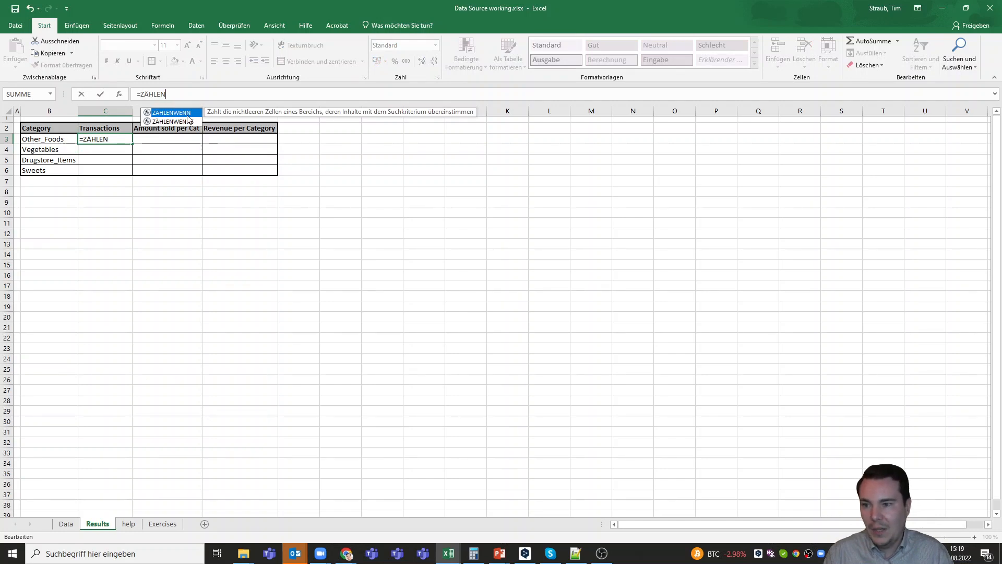
{"action": "key", "text": "Tab"}
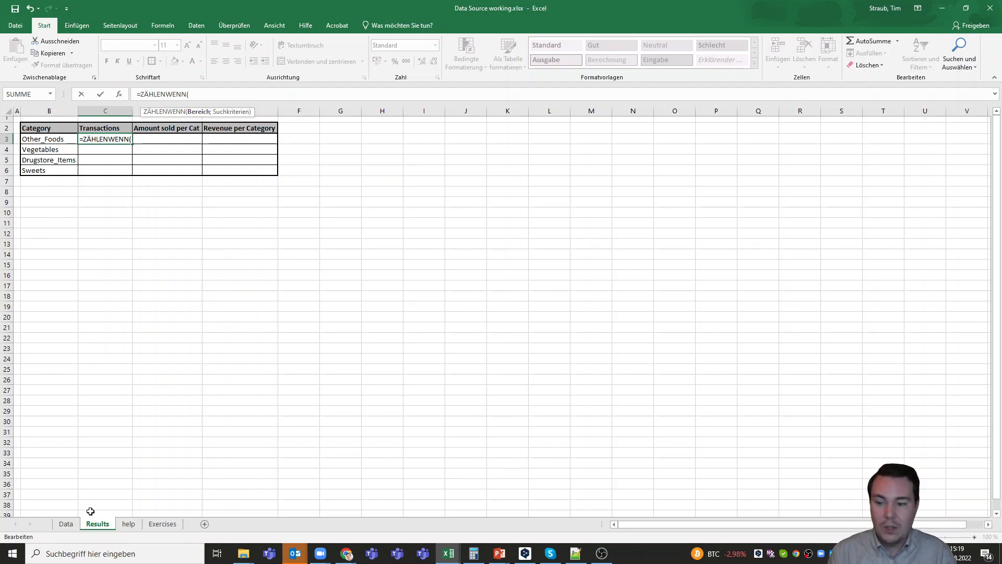
- Use the Data sheet's Category_Fast column as the range and Results!B3 as the criterion
{"action": "left_click", "coordinate": [65, 524]}
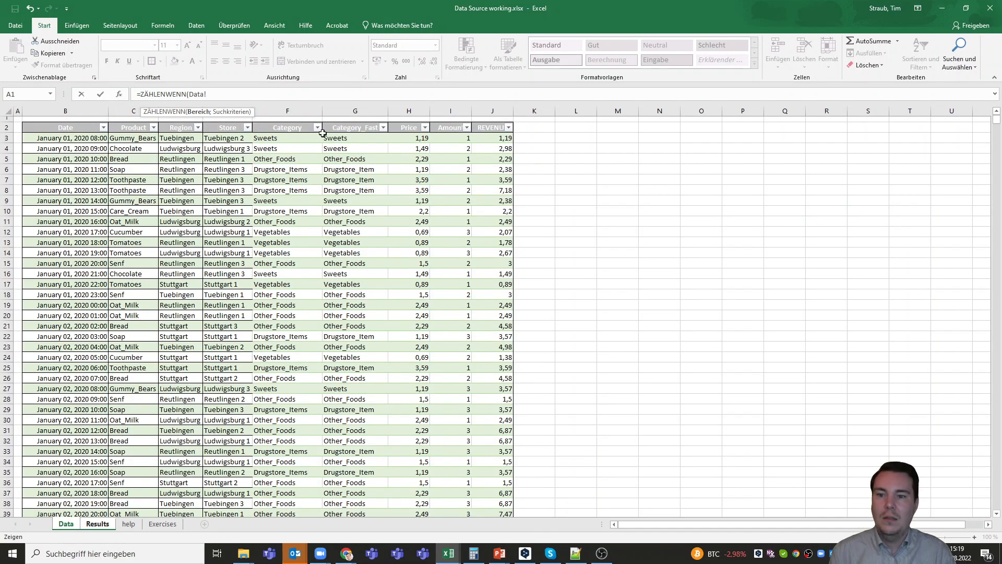
{"action": "left_click", "coordinate": [360, 139]}
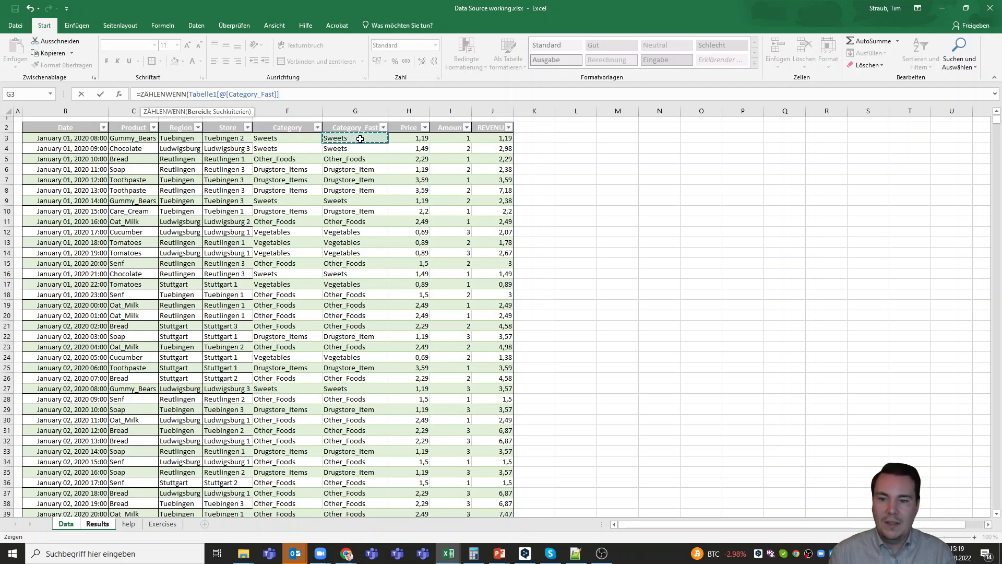
{"action": "key", "text": "ctrl+shift+Down"}
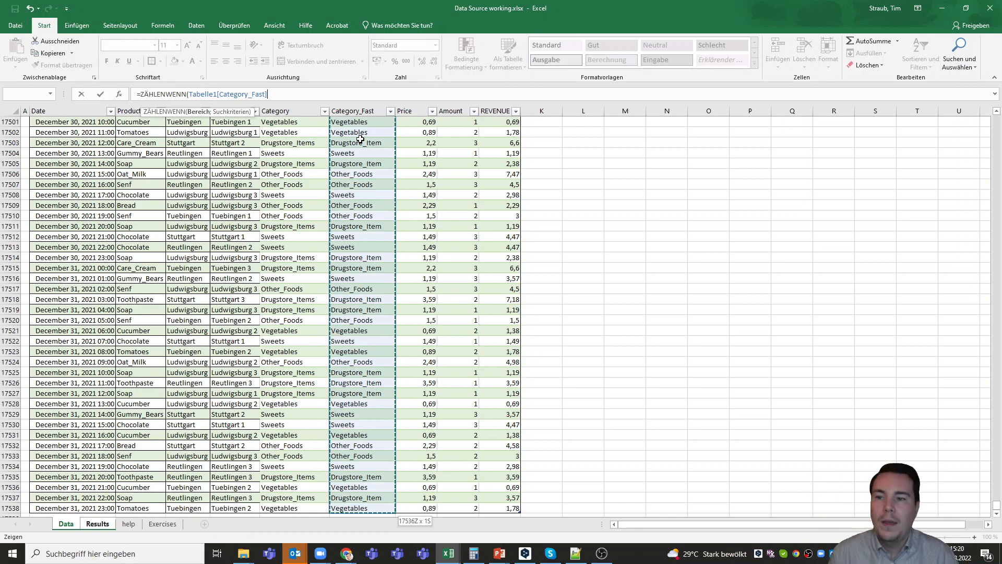
{"action": "type", "text": ";"}
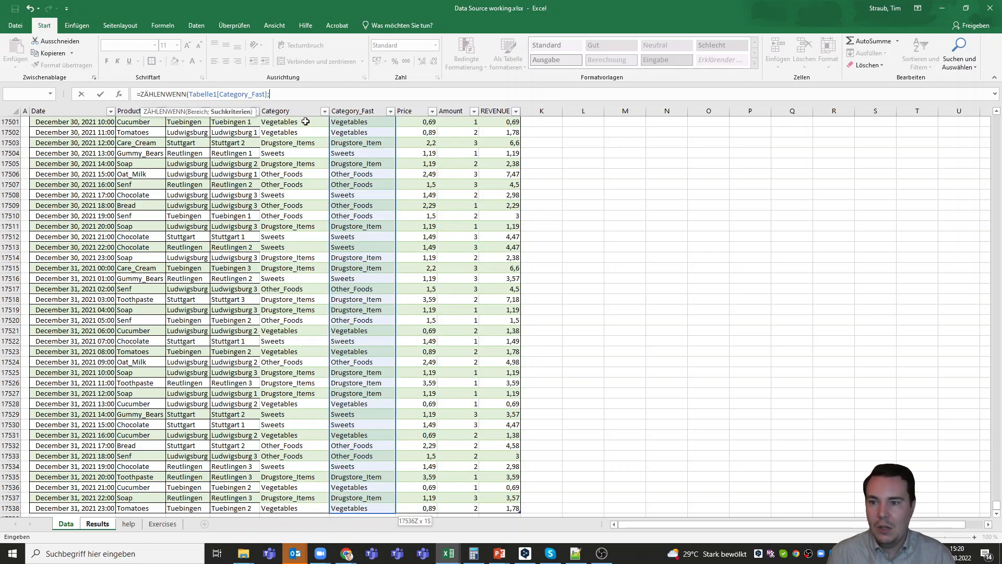
{"action": "left_click", "coordinate": [99, 524]}
{"action": "left_click", "coordinate": [47, 139]}
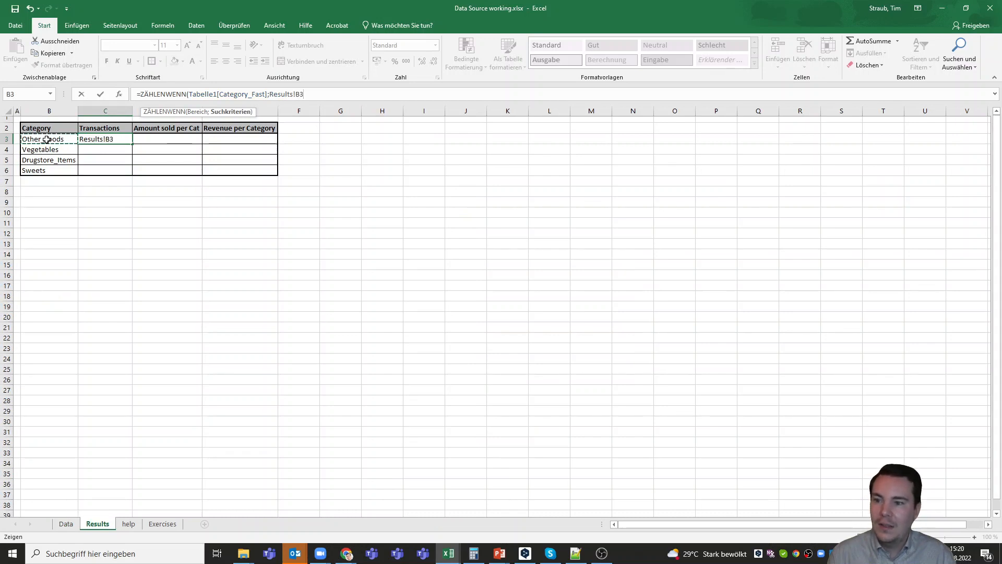
- Close and confirm =ZÄHLENWENN(Tabelle1[Category_Fast];Results!B3) so C3 shows 5386, then reselect C3
{"action": "type", "text": ")"}
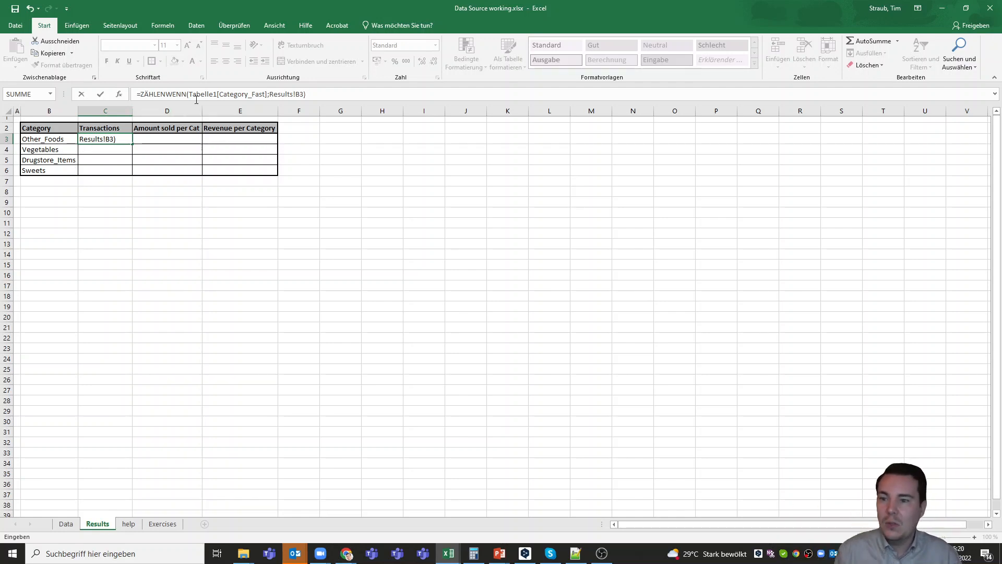
{"action": "left_click", "coordinate": [217, 94]}
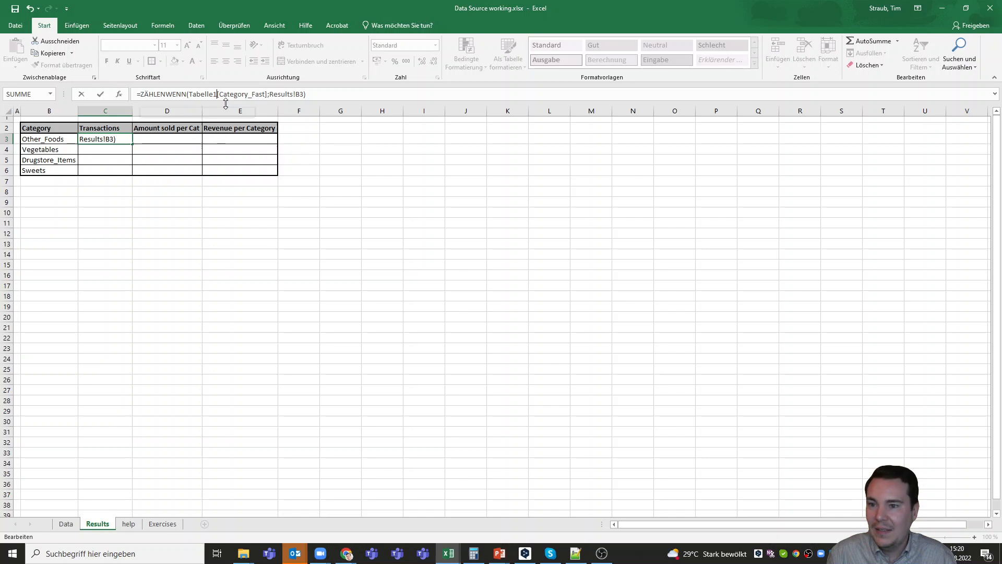
{"action": "left_click", "coordinate": [268, 94]}
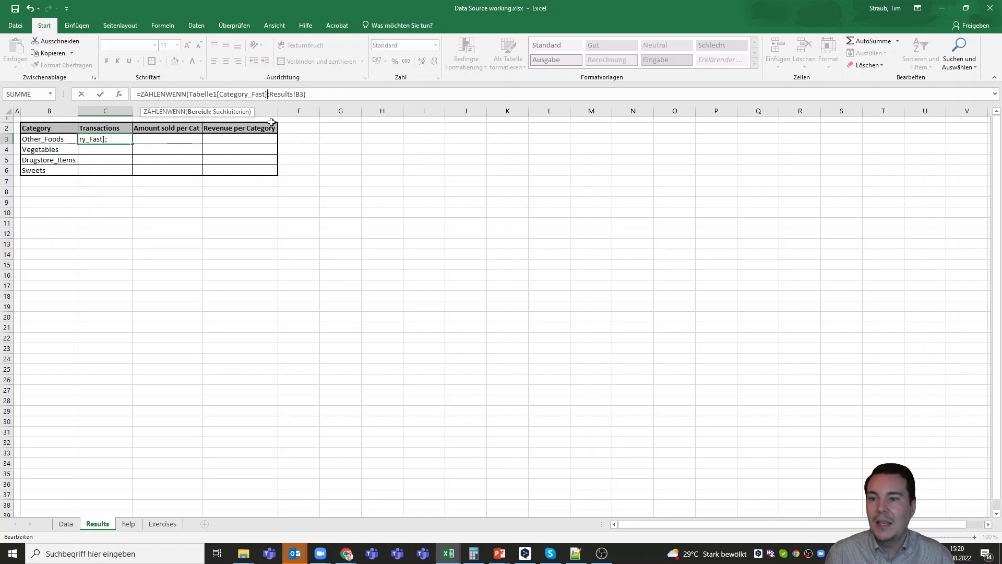
{"action": "key", "text": "shift+Left"}
{"action": "key", "text": "shift+Left"}
{"action": "key", "text": "shift+Left"}
{"action": "key", "text": "shift+Left"}
{"action": "key", "text": "shift+Left"}
{"action": "key", "text": "shift+Left"}
{"action": "key", "text": "shift+Left"}
{"action": "key", "text": "shift+Left"}
{"action": "key", "text": "shift+Left"}
{"action": "key", "text": "shift+Left"}
{"action": "key", "text": "shift+Left"}
{"action": "key", "text": "shift+Left"}
{"action": "key", "text": "shift+Left"}
{"action": "key", "text": "shift+Left"}
{"action": "key", "text": "shift+Left"}
{"action": "key", "text": "shift+Left"}
{"action": "key", "text": "shift+Left"}
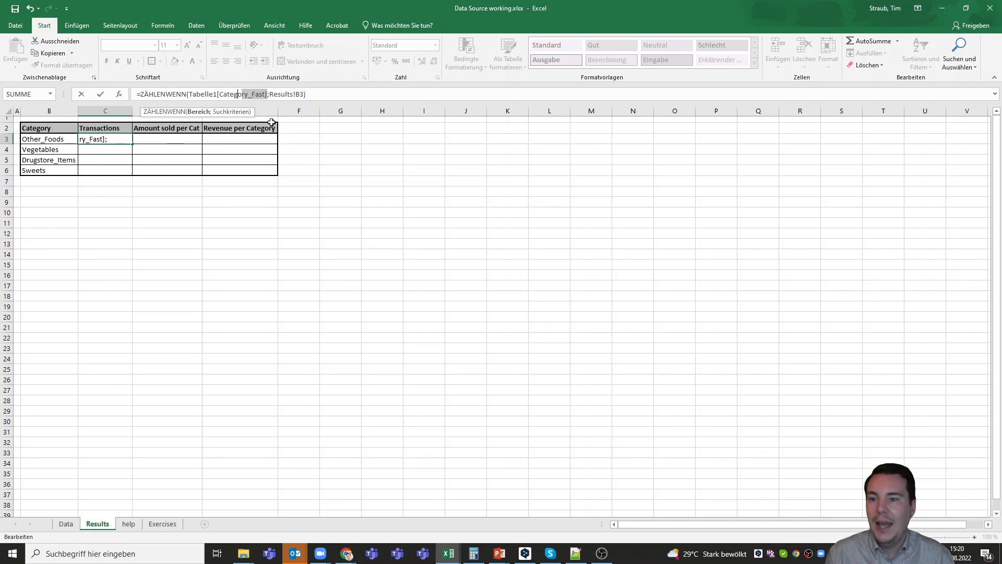
{"action": "key", "text": "shift+Right"}
{"action": "key", "text": "shift+Right"}
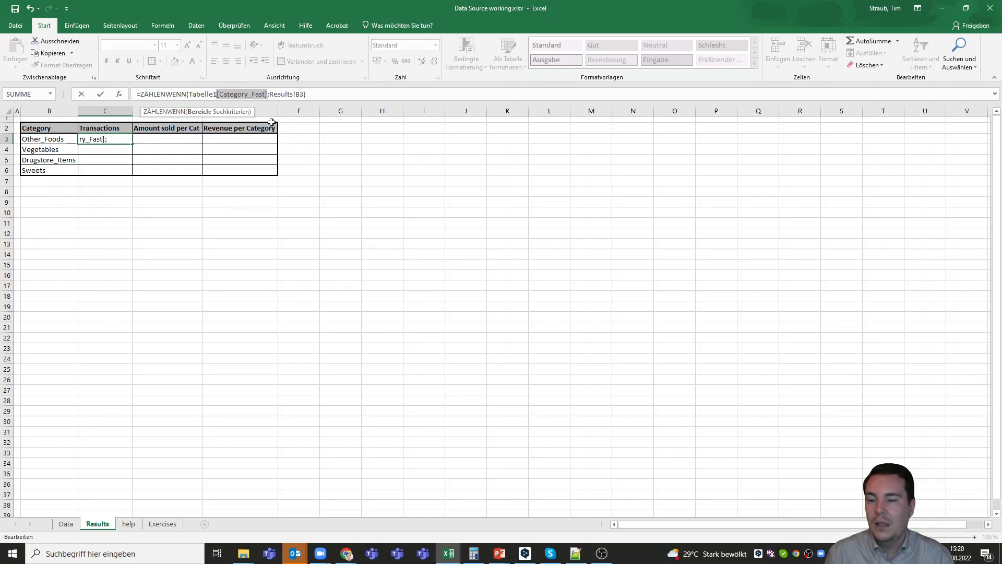
{"action": "key", "text": "Return"}
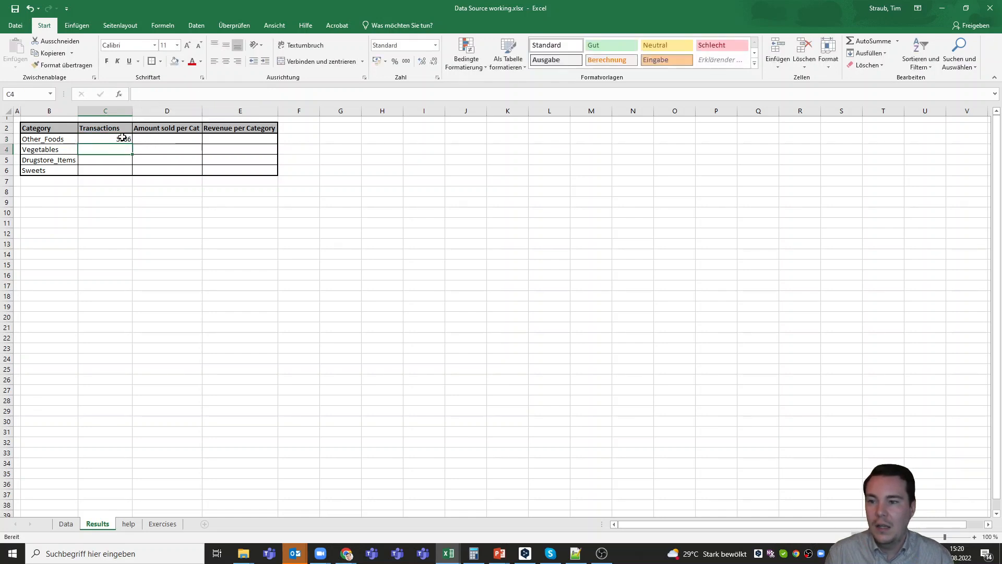
{"action": "left_click", "coordinate": [123, 138]}
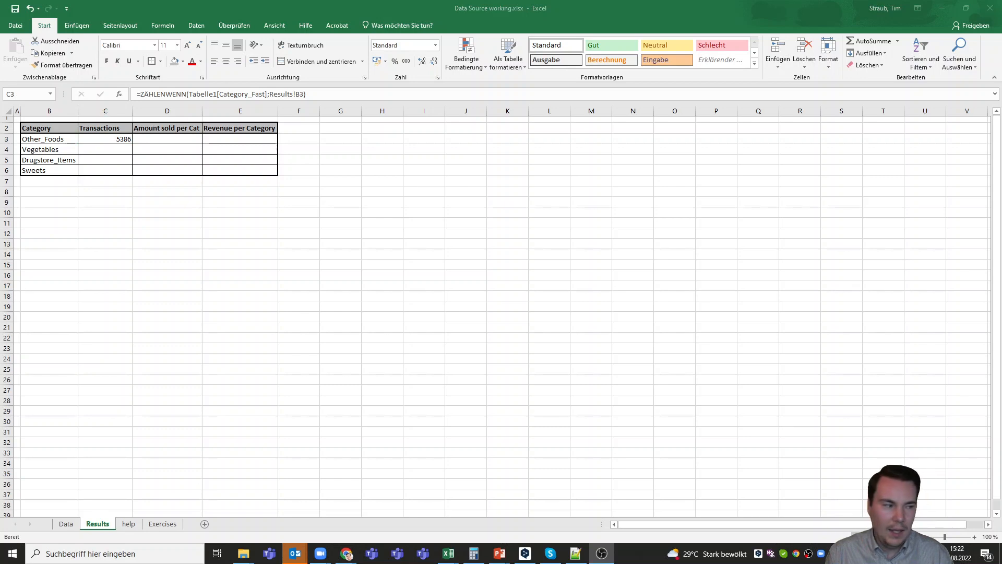
{"action": "left_click", "coordinate": [122, 138]}
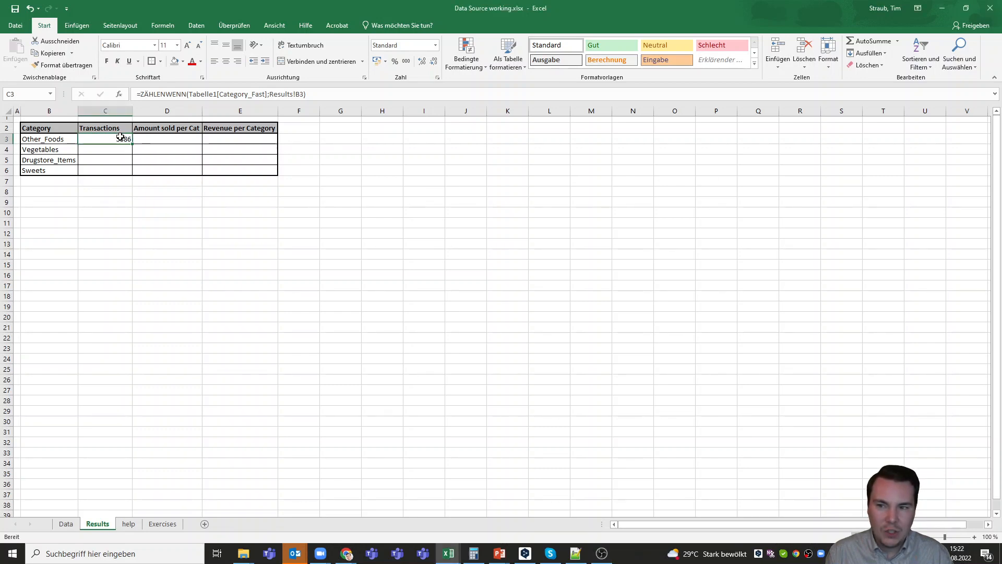
- Replace C3's table column reference with a plain cell range over Data column G
{"action": "left_click", "coordinate": [228, 97]}
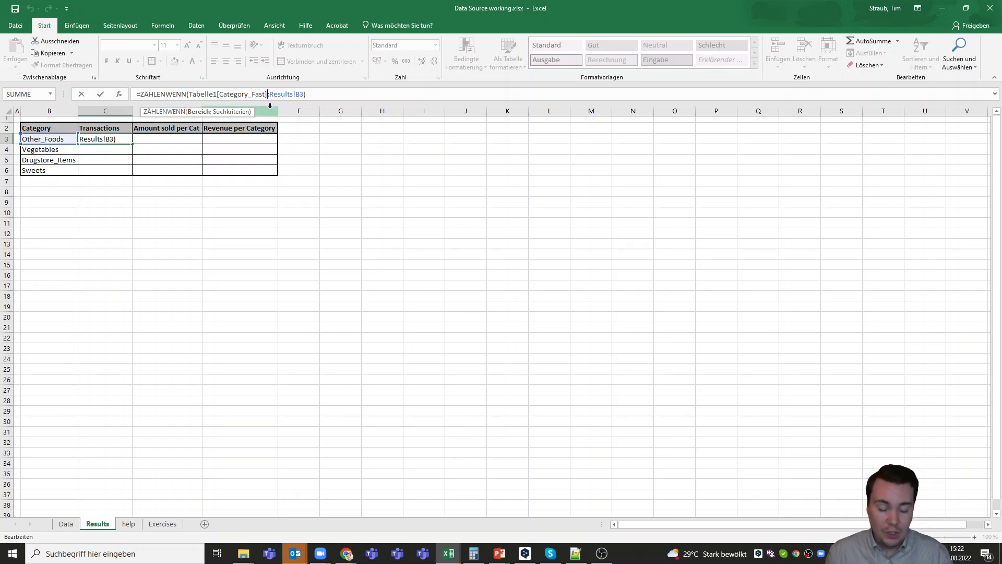
{"action": "key", "text": "shift+Left"}
{"action": "key", "text": "shift+Left"}
{"action": "key", "text": "shift+Left"}
{"action": "key", "text": "shift+Left"}
{"action": "key", "text": "shift+Left"}
{"action": "key", "text": "shift+Left"}
{"action": "key", "text": "shift+Left"}
{"action": "key", "text": "shift+Left"}
{"action": "key", "text": "shift+Left"}
{"action": "key", "text": "shift+Left"}
{"action": "key", "text": "shift+Left"}
{"action": "key", "text": "shift+Left"}
{"action": "key", "text": "shift+Left"}
{"action": "key", "text": "shift+Left"}
{"action": "key", "text": "shift+Left"}
{"action": "key", "text": "shift+Left"}
{"action": "key", "text": "shift+Left"}
{"action": "key", "text": "shift+Left"}
{"action": "key", "text": "shift+Left"}
{"action": "key", "text": "shift+Left"}
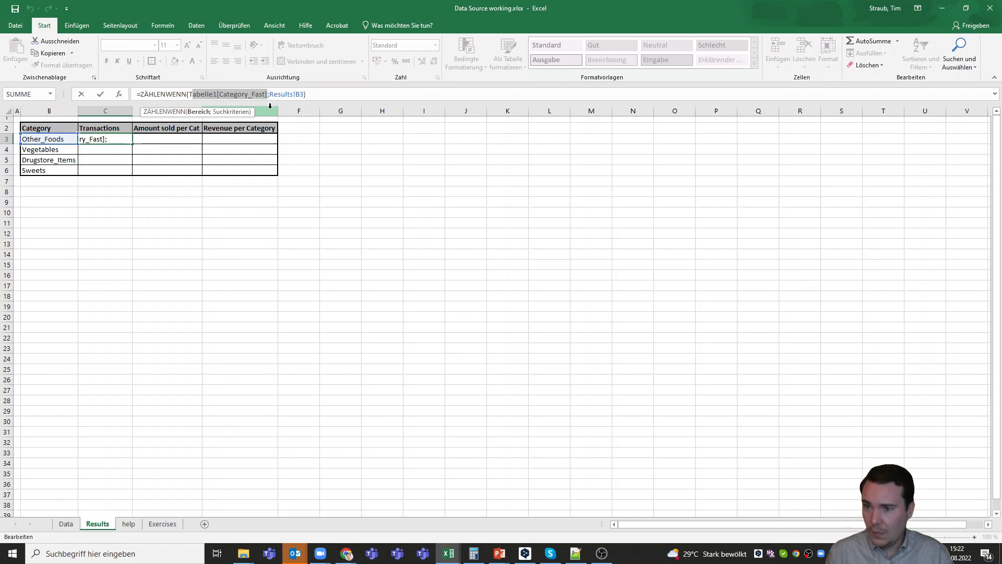
{"action": "key", "text": "shift+Left"}
{"action": "key", "text": "BackSpace"}
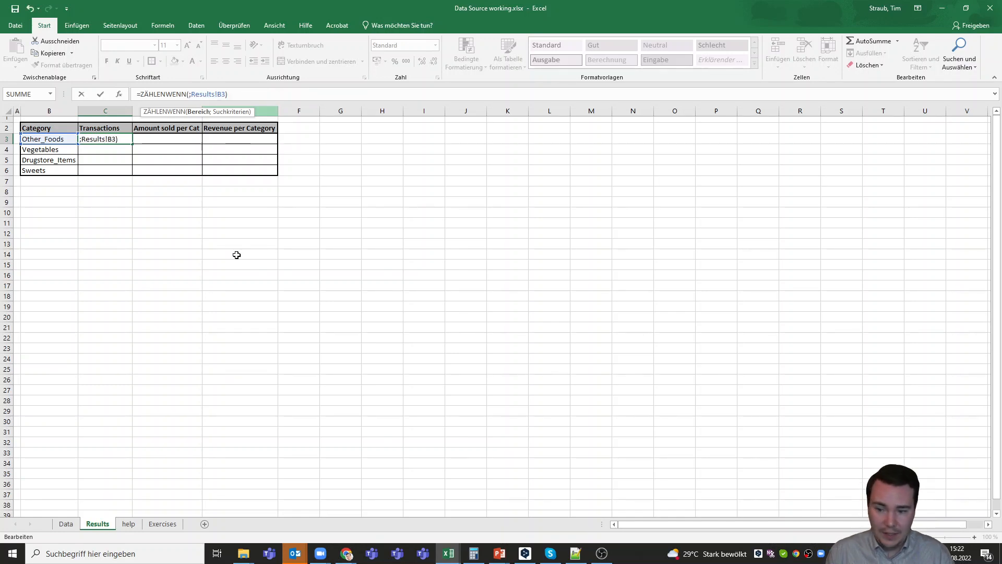
{"action": "left_click", "coordinate": [73, 523]}
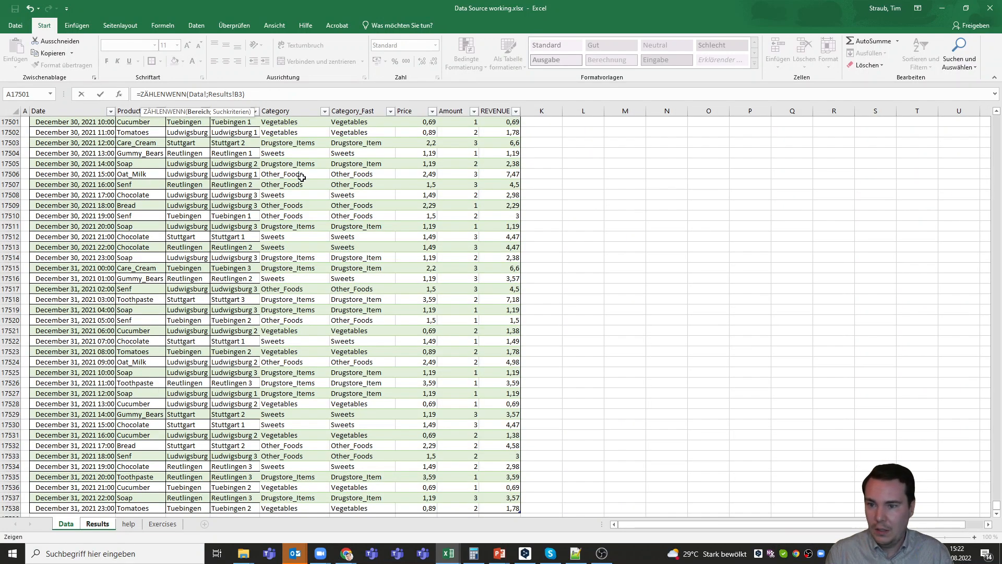
{"action": "left_click_drag", "start_coordinate": [997, 506], "coordinate": [997, 119]}
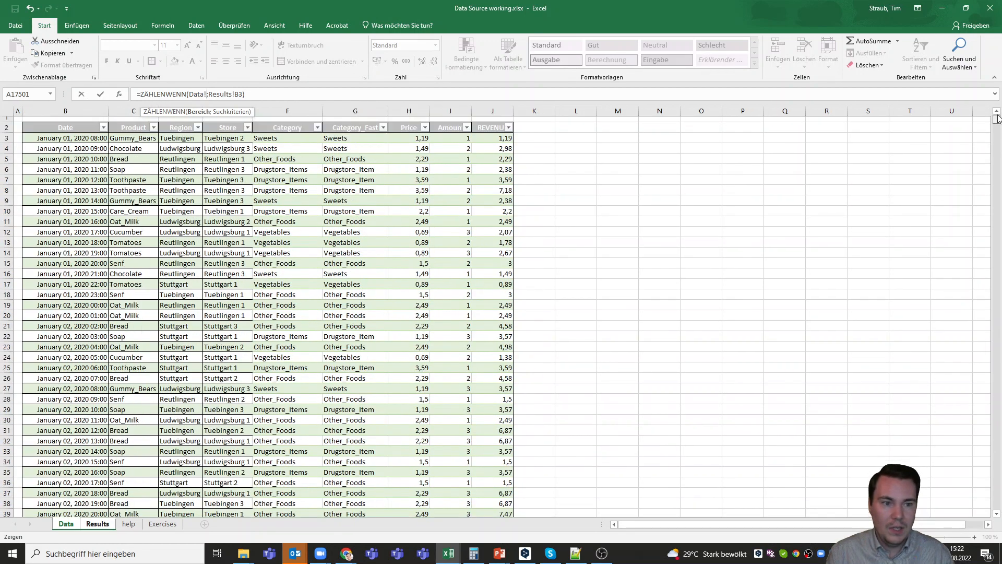
{"action": "left_click", "coordinate": [358, 138]}
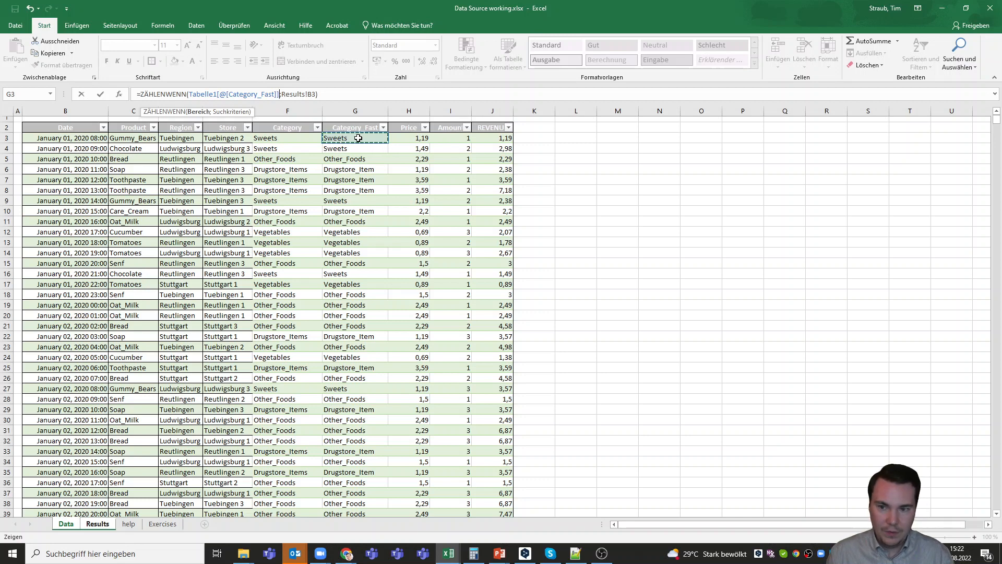
{"action": "key", "text": "ctrl+shift+Down"}
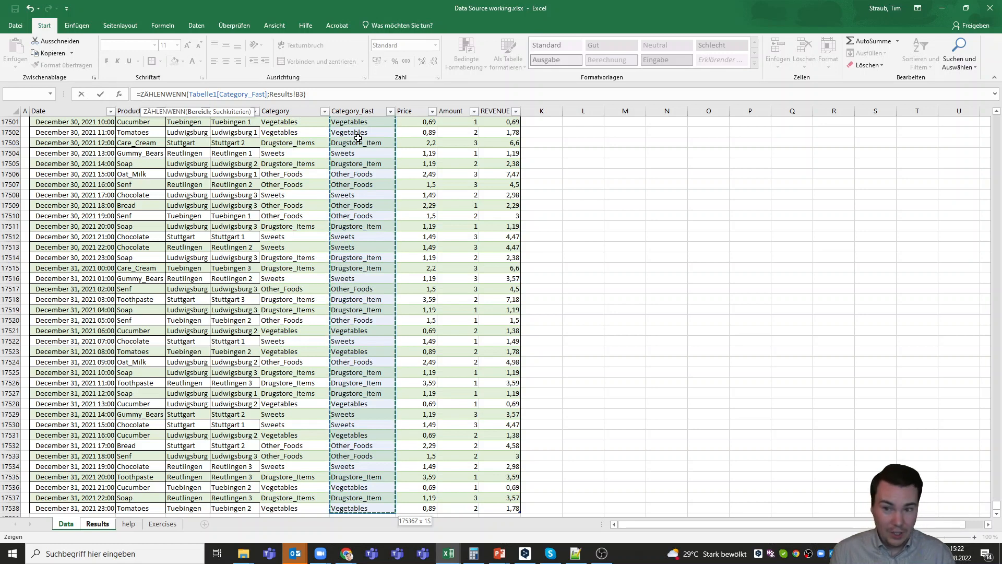
{"action": "key", "text": "shift+Up"}
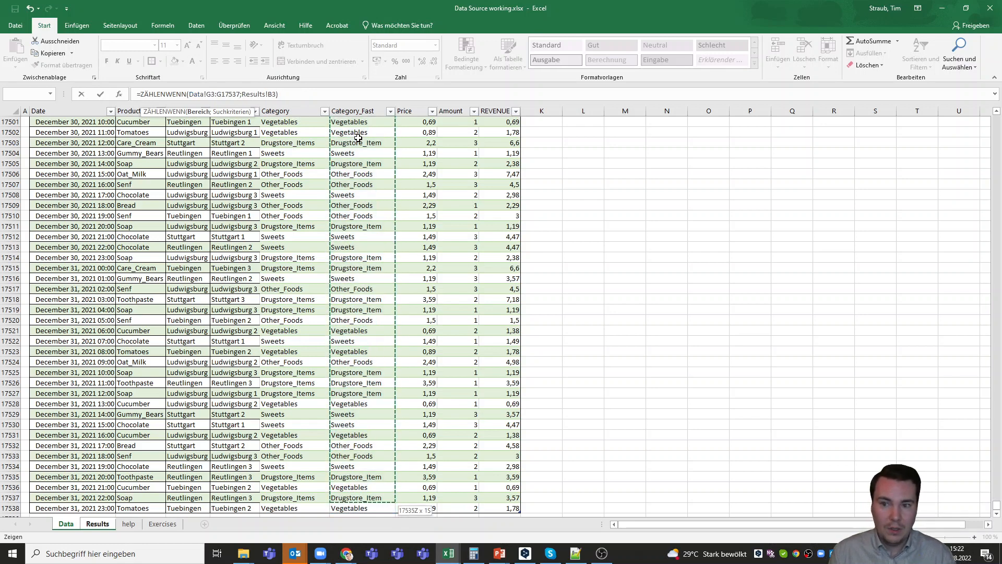
- Make the range absolute as Data!$G$3:$G$17538 and confirm the formula
{"action": "left_click", "coordinate": [209, 95]}
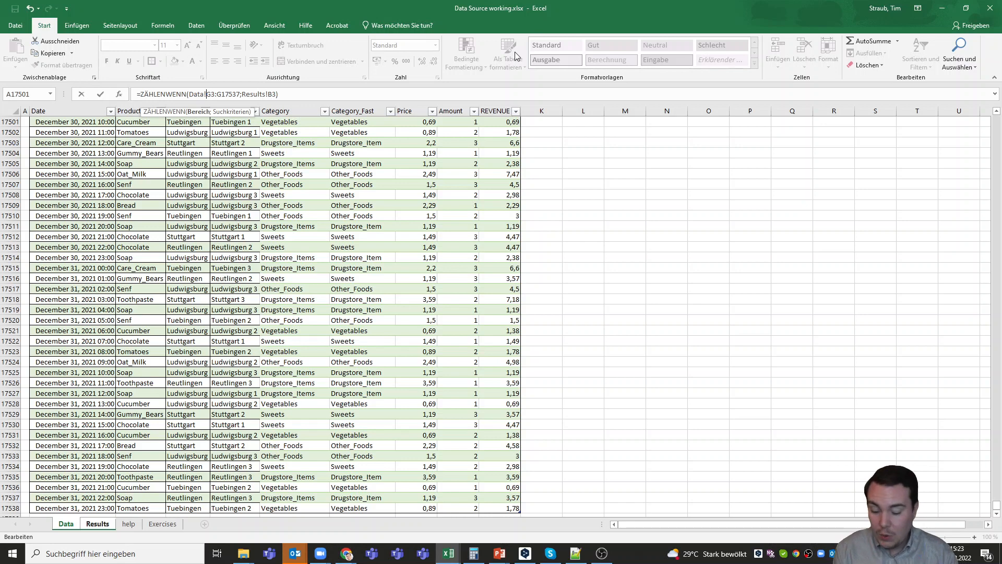
{"action": "type", "text": "$"}
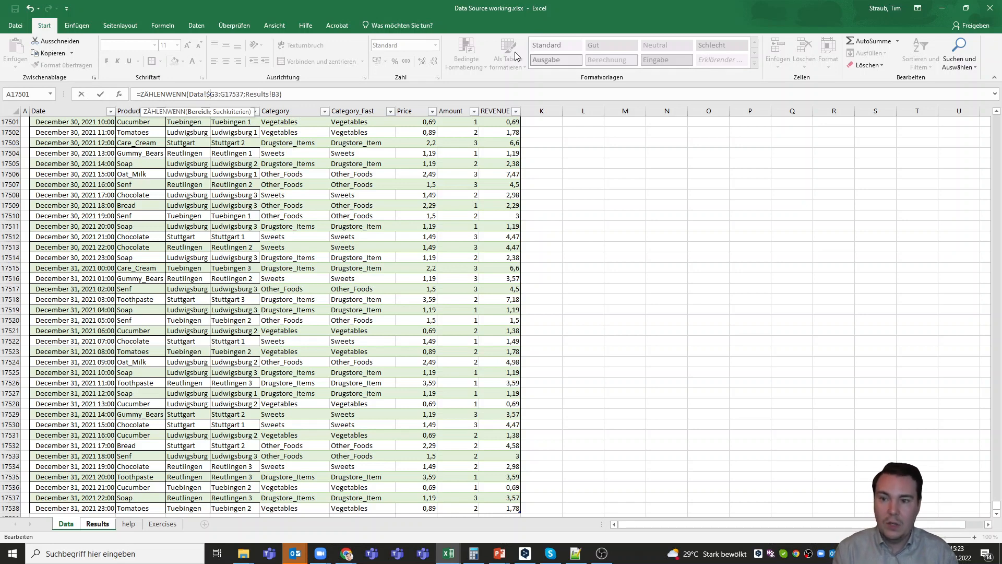
{"action": "key", "text": "Right"}
{"action": "type", "text": "$"}
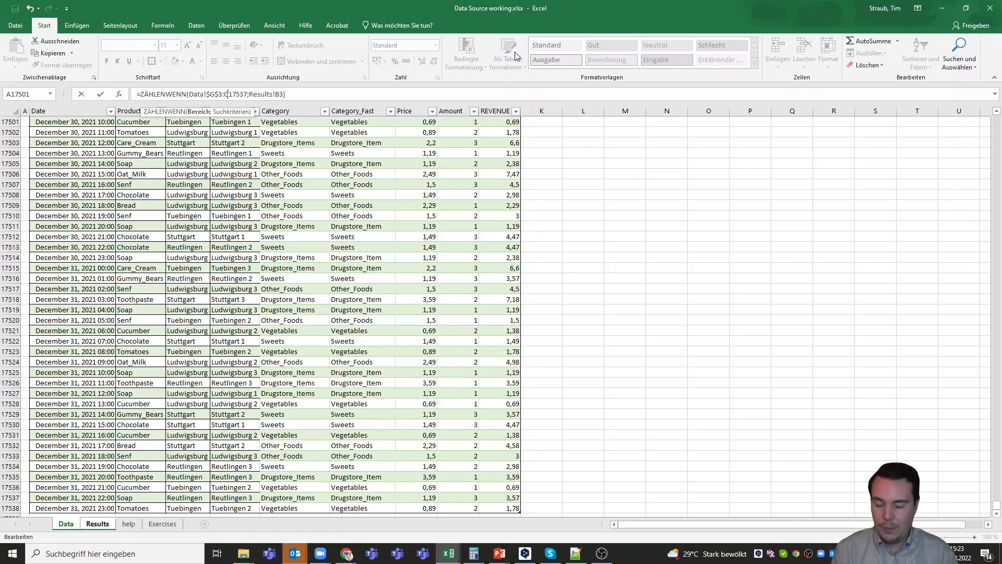
{"action": "type", "text": "$G$"}
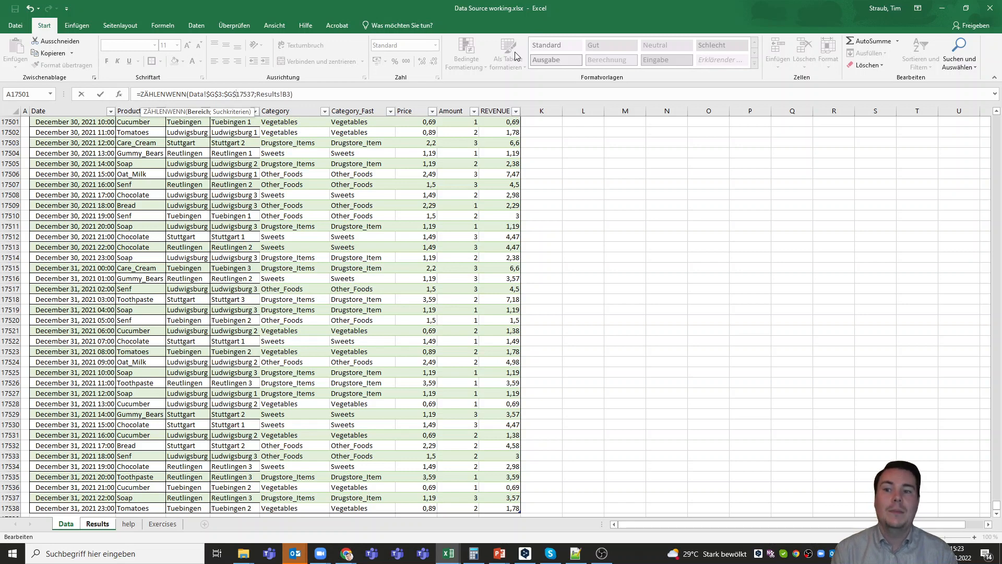
{"action": "left_click", "coordinate": [254, 95]}
{"action": "key", "text": "BackSpace"}
{"action": "type", "text": "8"}
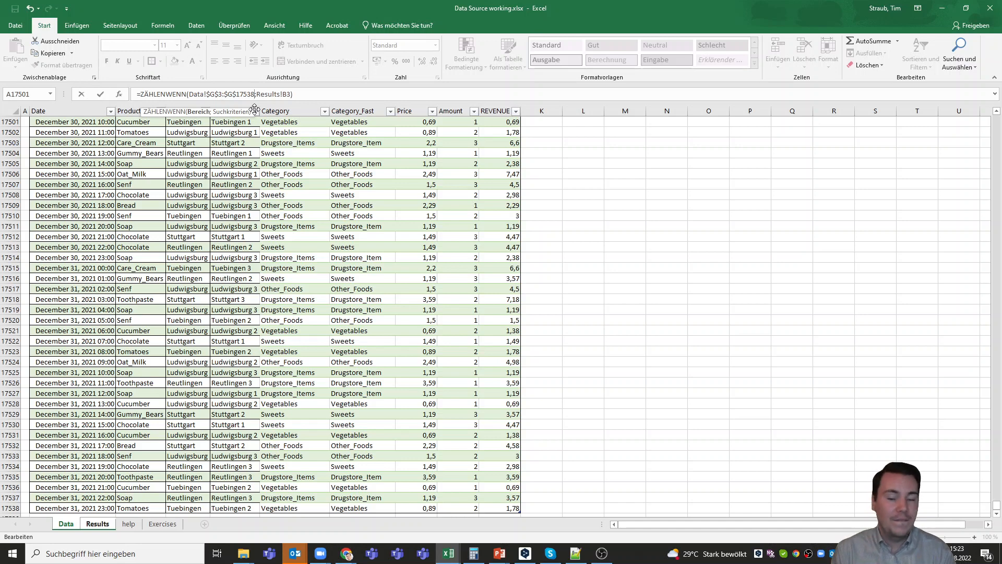
{"action": "key", "text": "Return"}
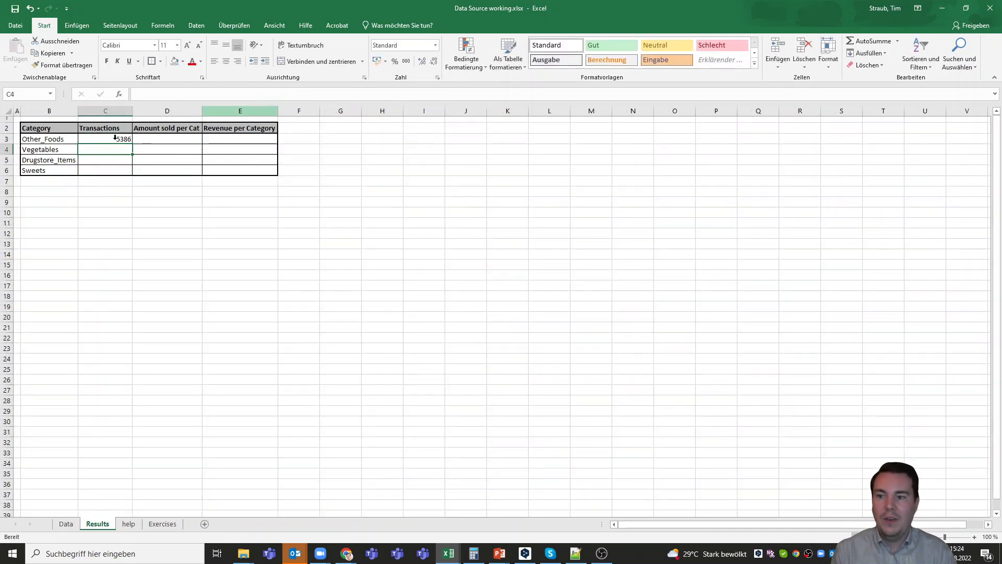
- Fill C3's count formula down to C6 and re-confirm the Vegetables count in C4
{"action": "left_click", "coordinate": [124, 140]}
{"action": "left_click", "coordinate": [183, 242]}
{"action": "left_click", "coordinate": [123, 141]}
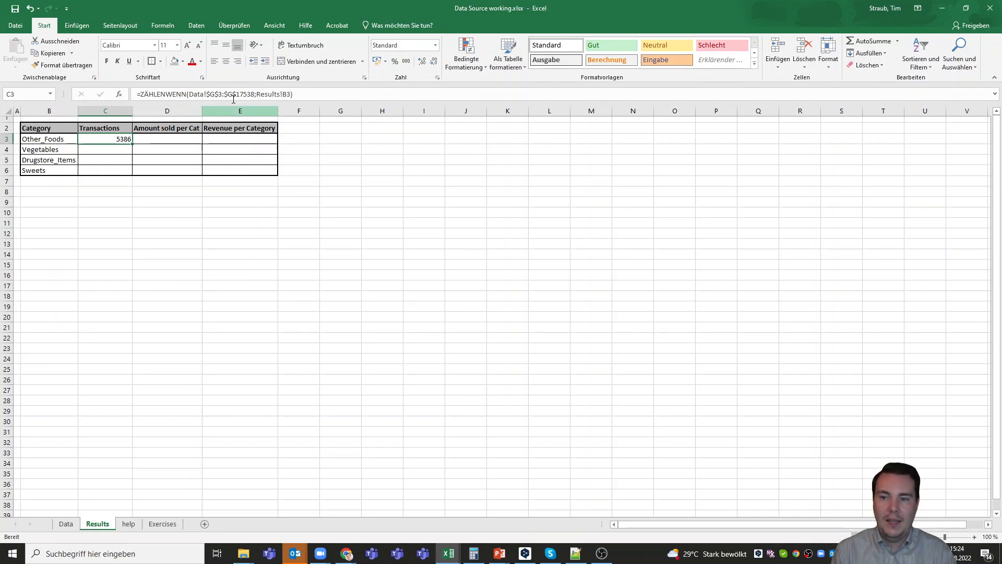
{"action": "left_click_drag", "start_coordinate": [132, 144], "coordinate": [134, 184]}
{"action": "left_click", "coordinate": [121, 150]}
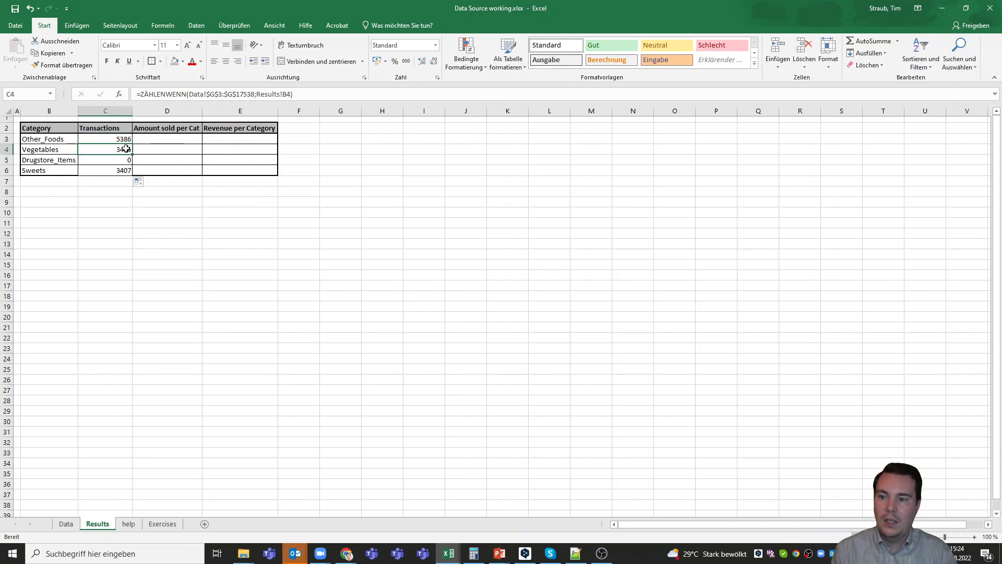
{"action": "left_click", "coordinate": [276, 96]}
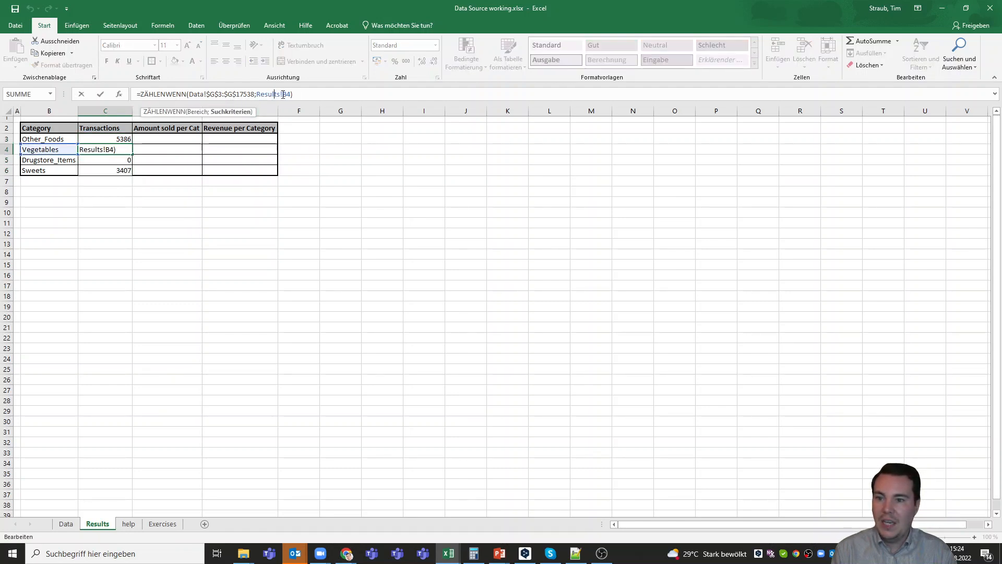
{"action": "key", "text": "Return"}
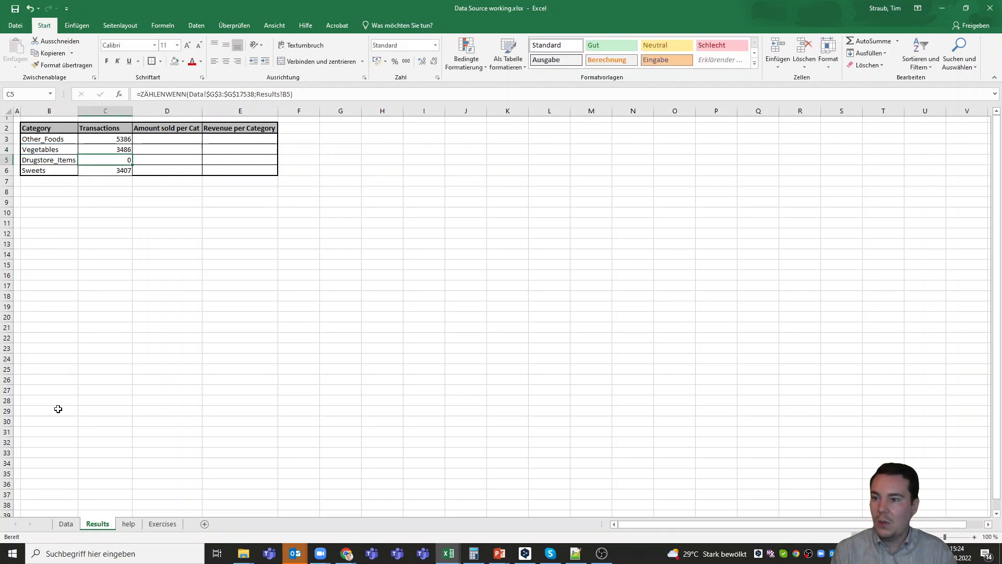
- After checking the help sheet's names, rename B5 from Drugstore_Items to Drugstore_Item
{"action": "left_click", "coordinate": [66, 525]}
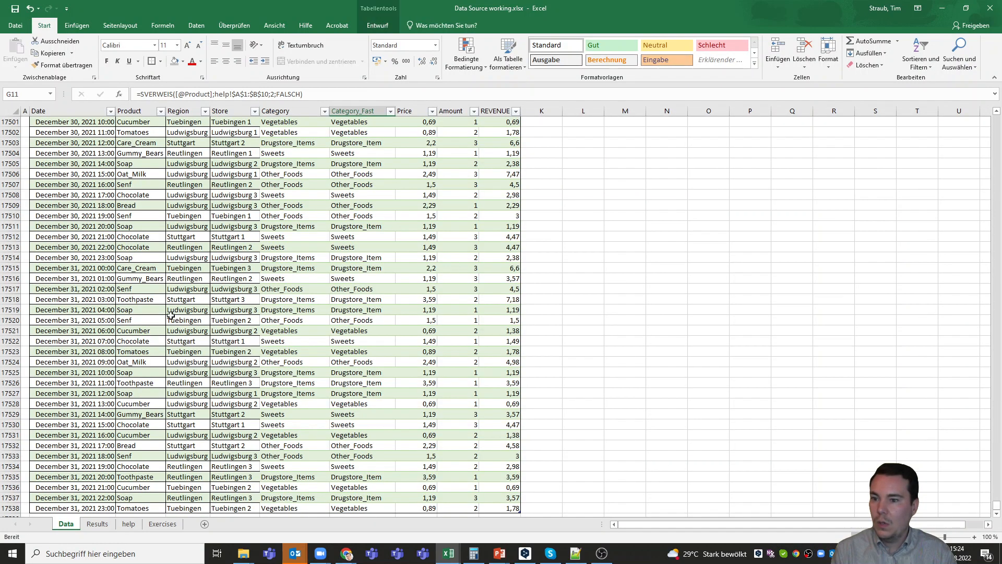
{"action": "left_click", "coordinate": [128, 525]}
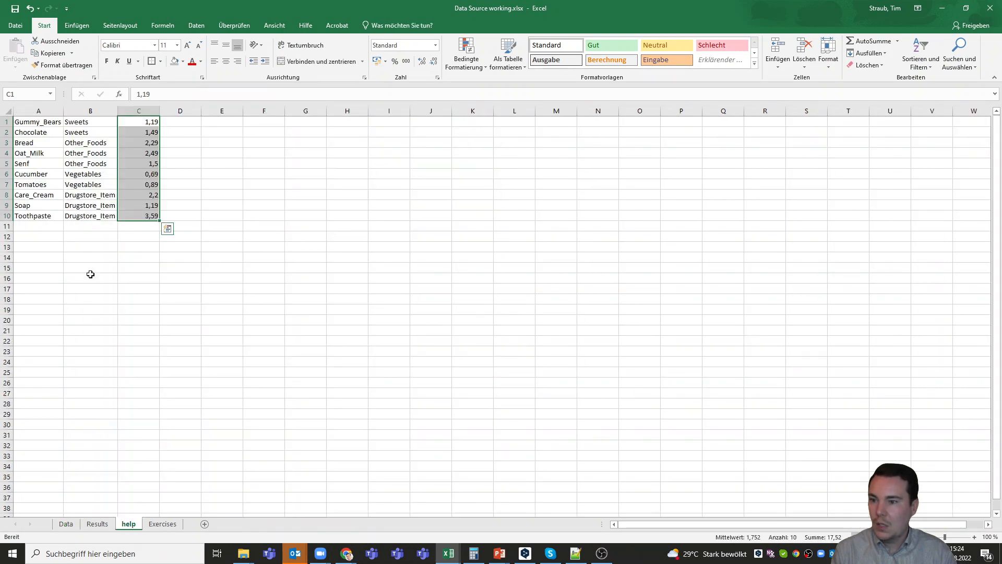
{"action": "left_click", "coordinate": [97, 523]}
{"action": "left_click", "coordinate": [73, 160]}
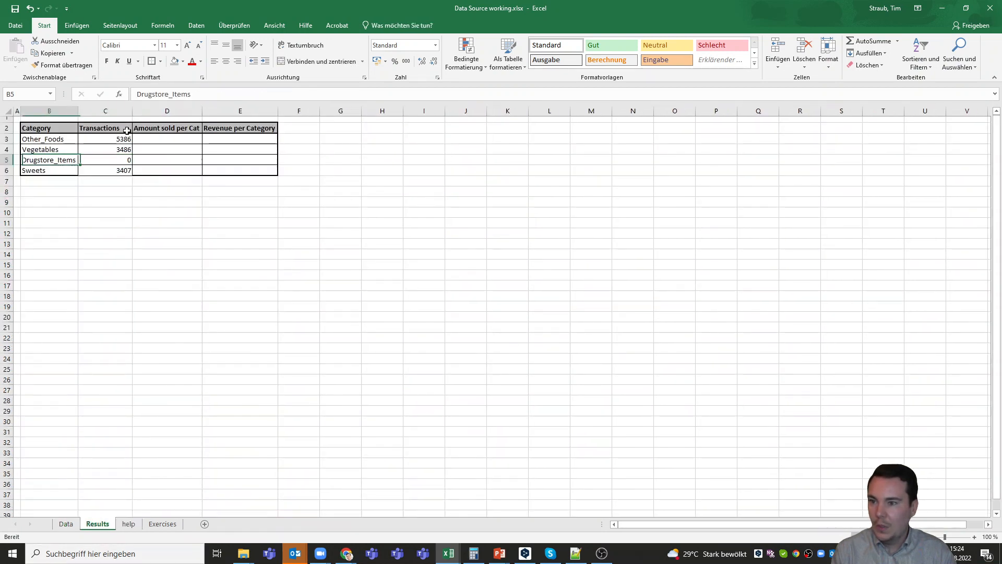
{"action": "left_click", "coordinate": [213, 93]}
{"action": "key", "text": "BackSpace"}
{"action": "key", "text": "Return"}
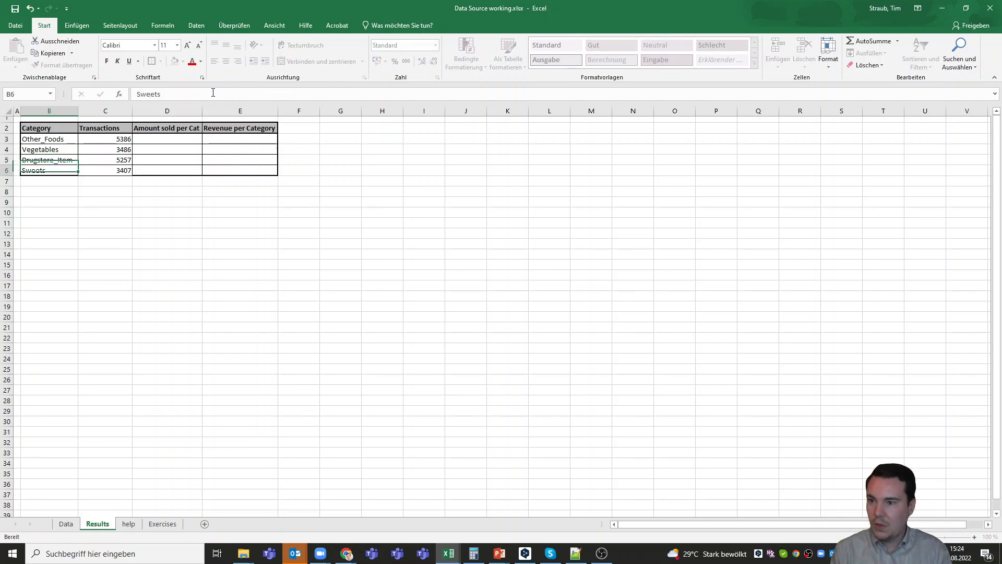
{"action": "left_click", "coordinate": [112, 181]}
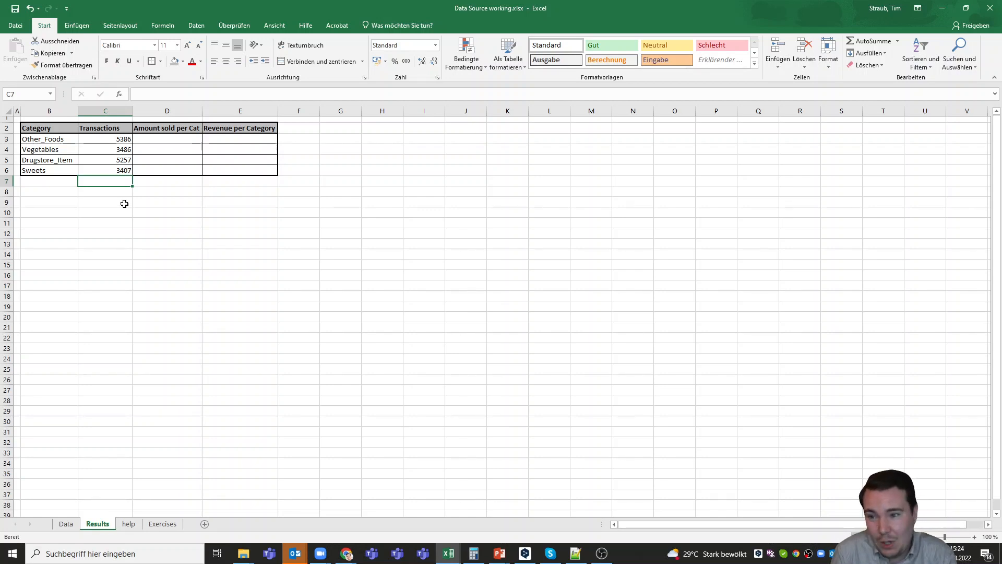
- Add the label SUM in B7 below the category list
{"action": "left_click_drag", "start_coordinate": [123, 137], "coordinate": [125, 171]}
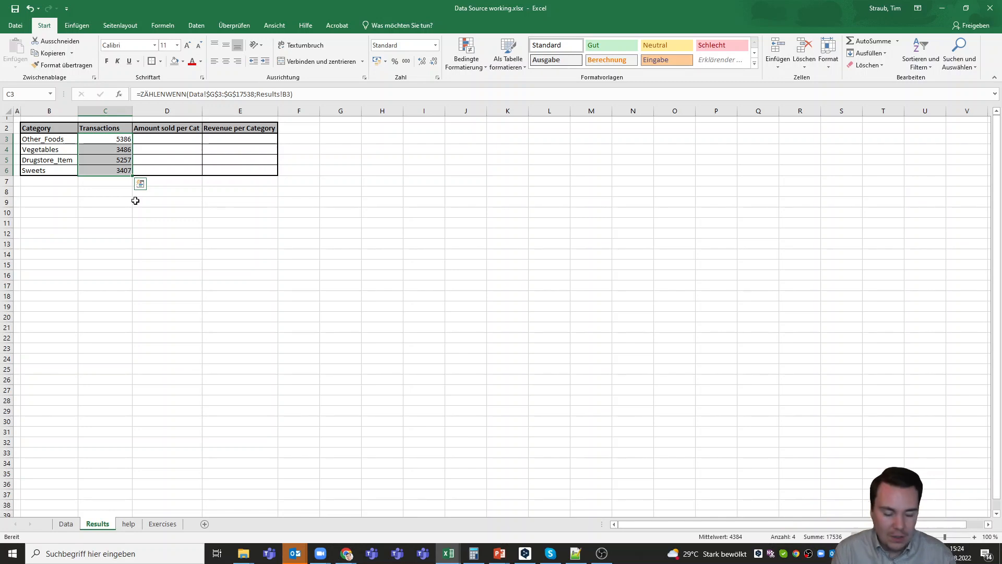
{"action": "left_click", "coordinate": [123, 183]}
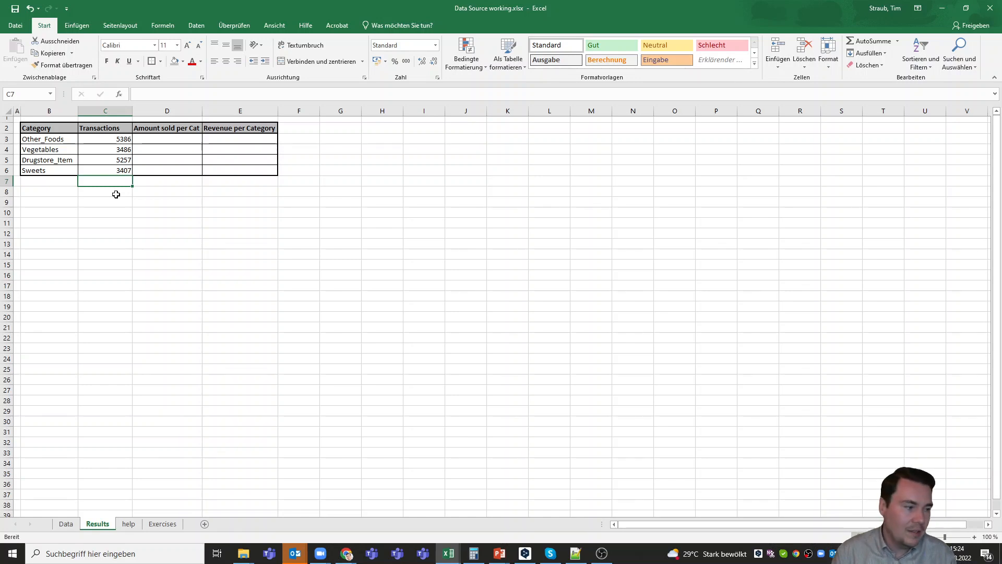
{"action": "left_click", "coordinate": [66, 183]}
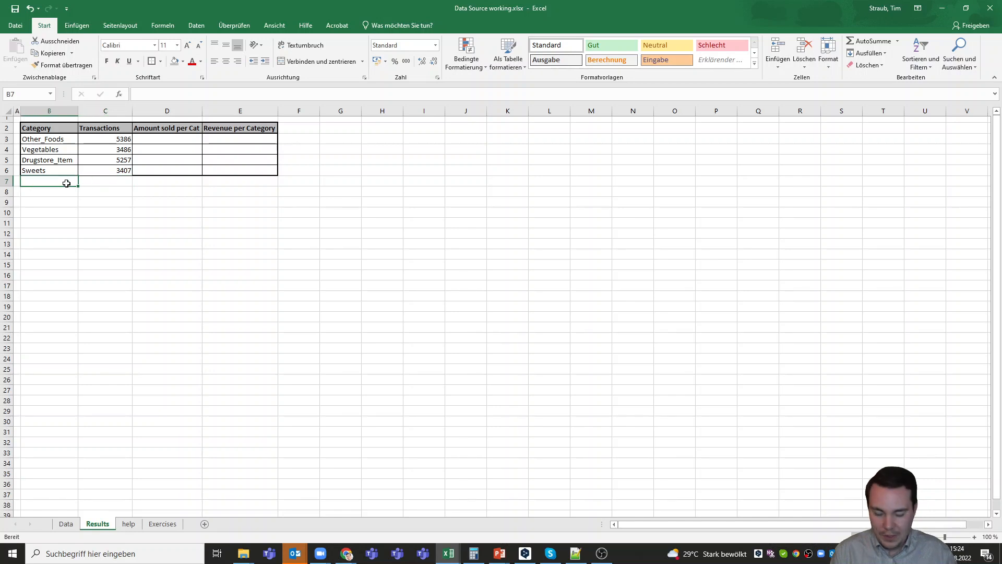
{"action": "type", "text": "SUm"}
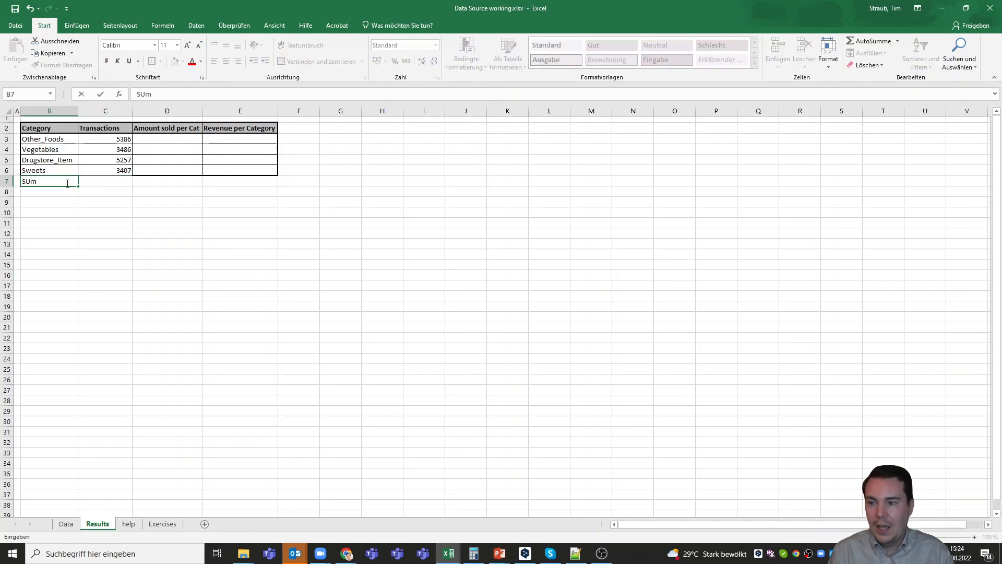
{"action": "key", "text": "BackSpace"}
{"action": "type", "text": "M"}
{"action": "key", "text": "Tab"}
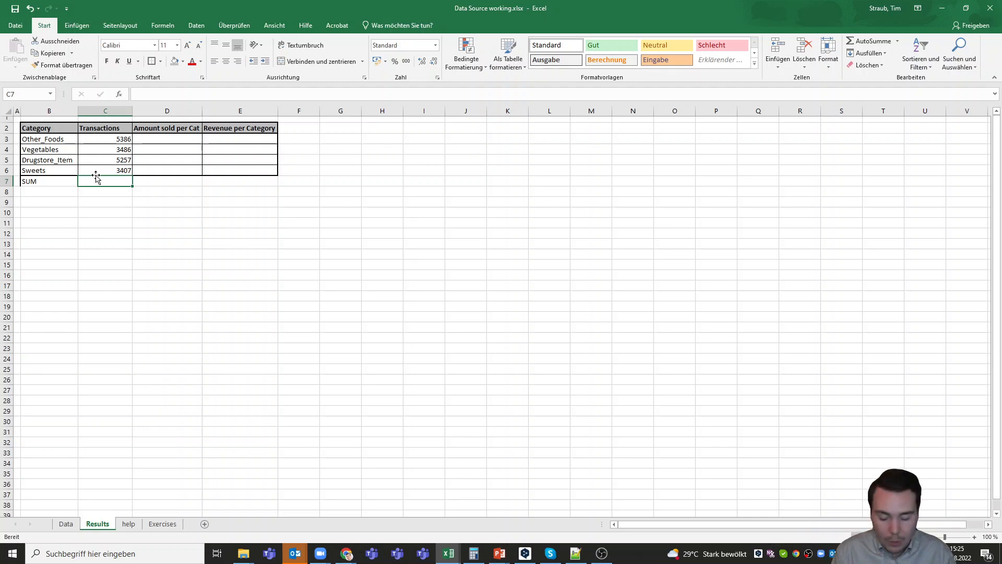
- Total the counts with =SUMME(C3:C6) in C7, giving 17536, and check C6's formula
{"action": "type", "text": "=S"}
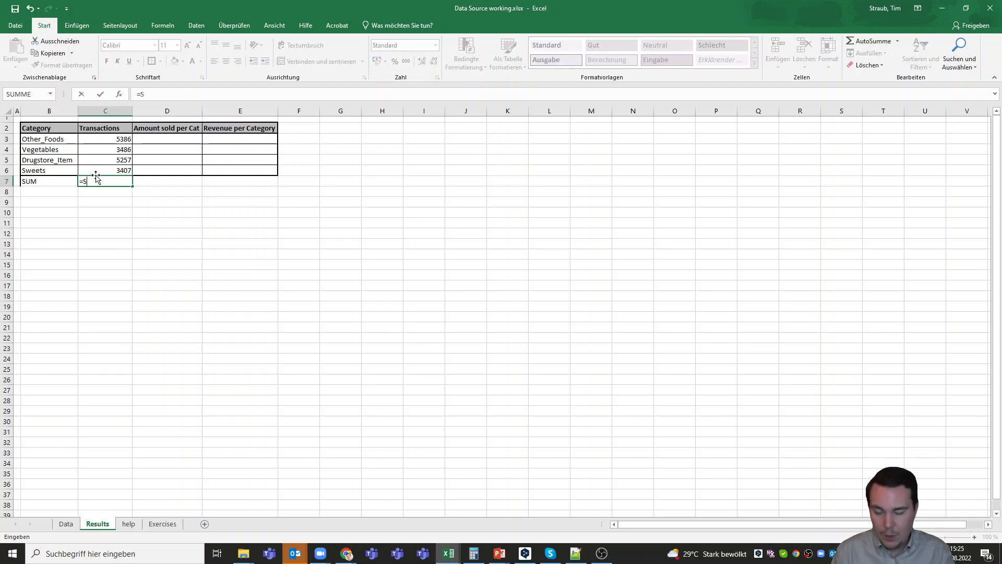
{"action": "type", "text": "UMME("}
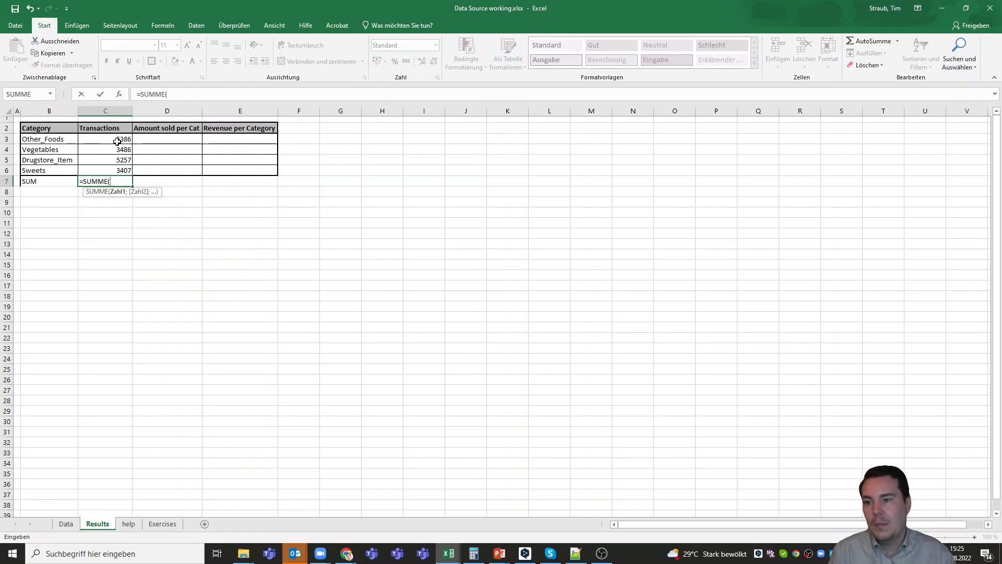
{"action": "left_click_drag", "start_coordinate": [114, 139], "coordinate": [111, 170]}
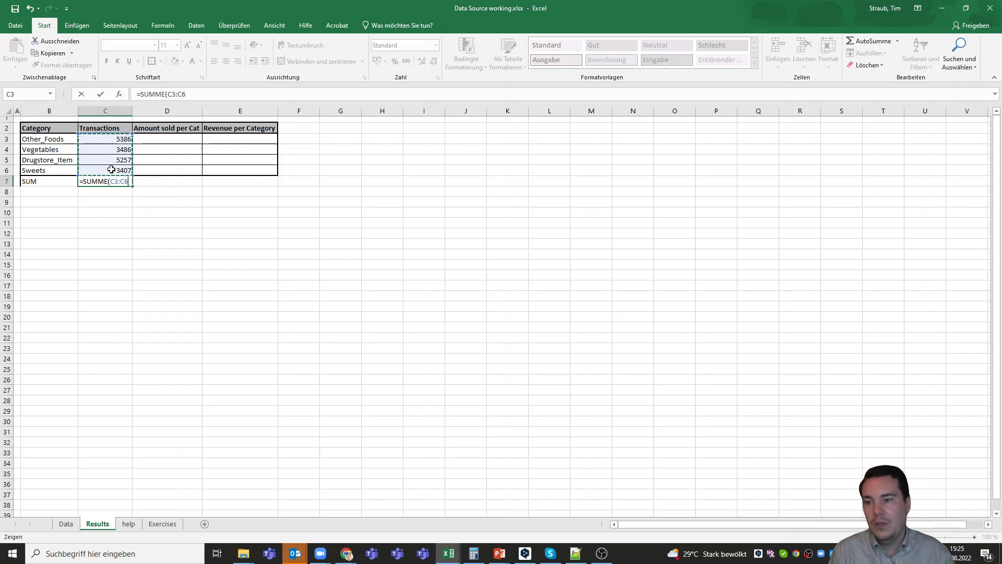
{"action": "key", "text": "ctrl+Return"}
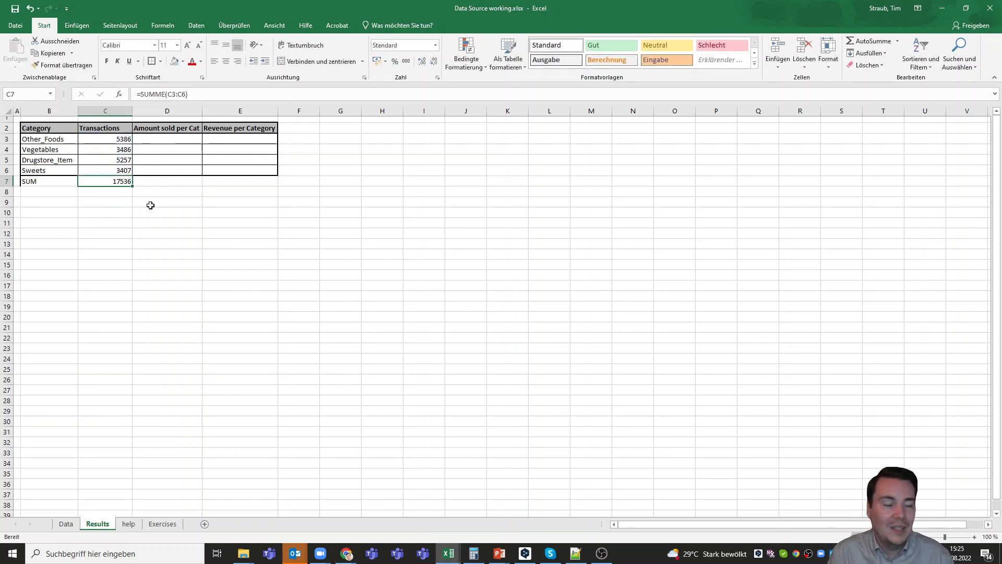
{"action": "key", "text": "Up"}
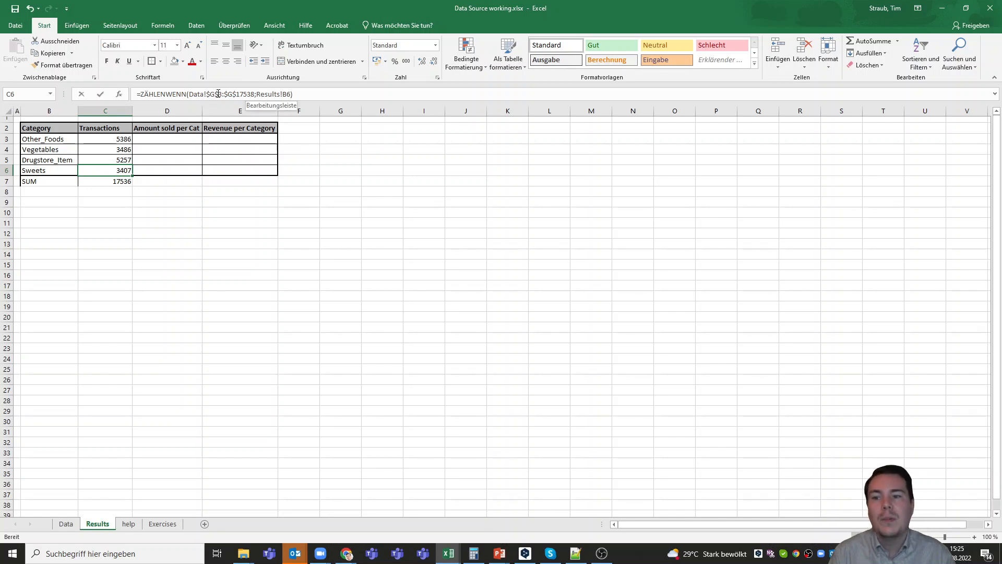
{"action": "key", "text": "F2"}
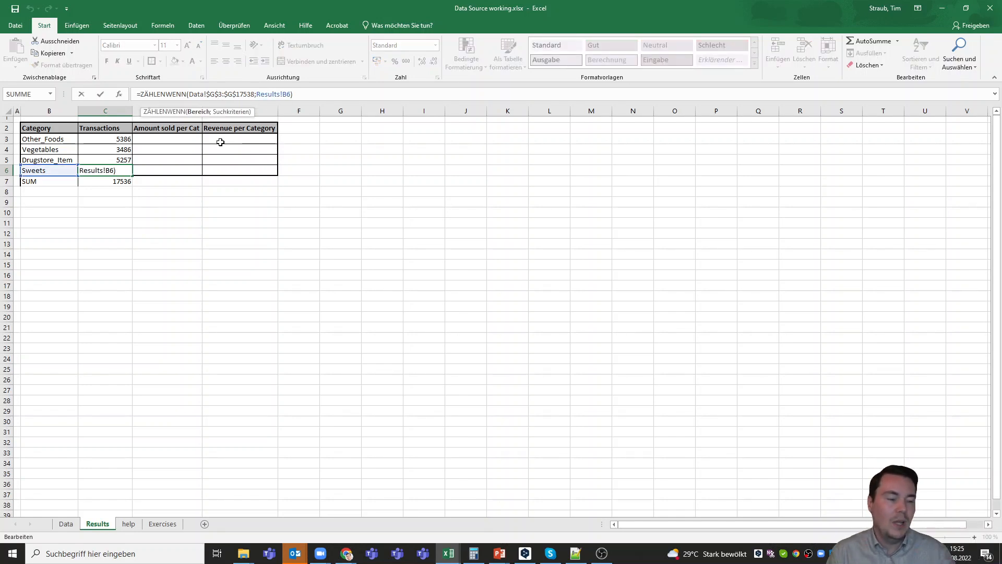
{"action": "key", "text": "Return"}
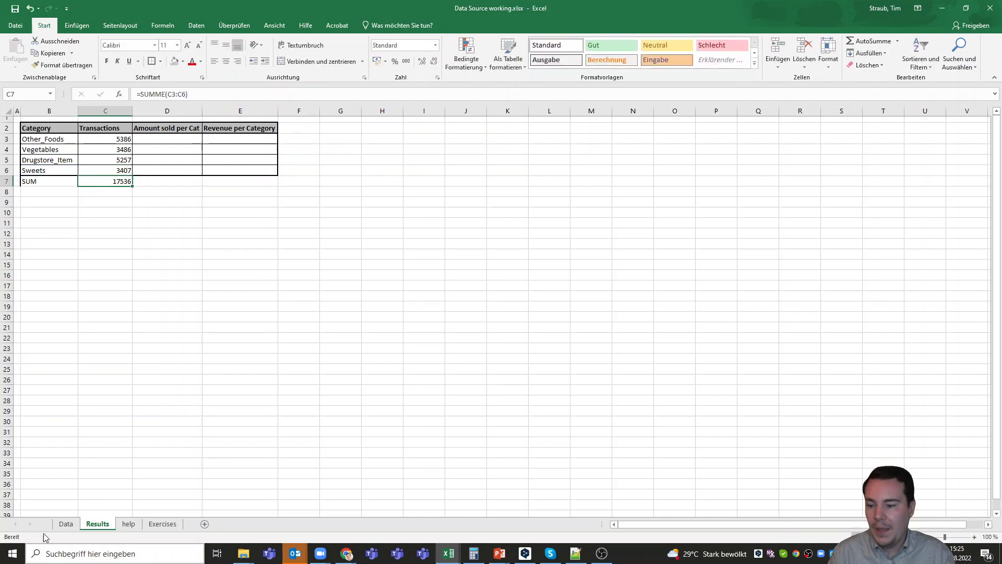
{"action": "left_click", "coordinate": [66, 524]}
{"action": "scroll", "coordinate": [62, 188], "scroll_direction": "up", "scroll_amount": 6}
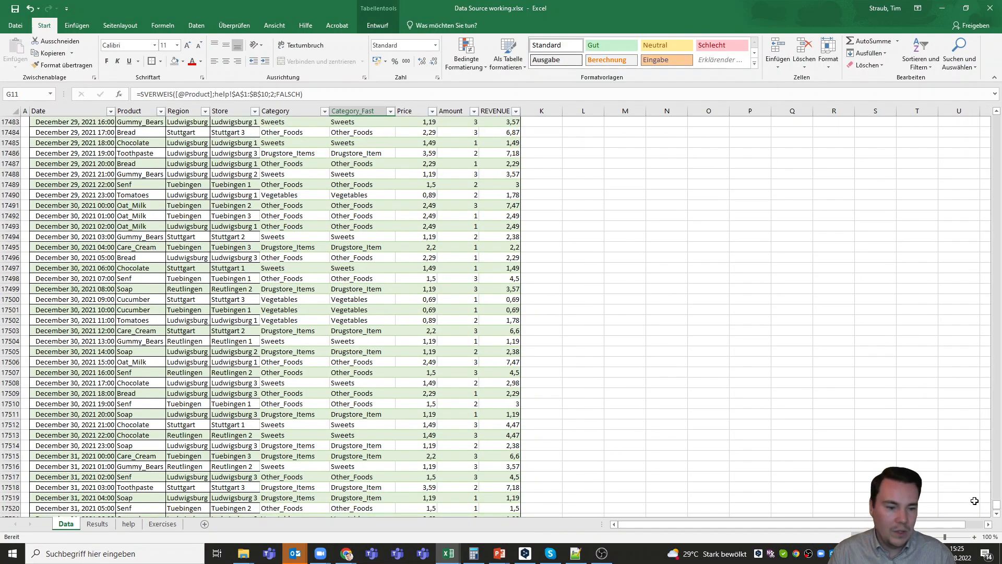
{"action": "left_click_drag", "start_coordinate": [996, 496], "coordinate": [989, 119]}
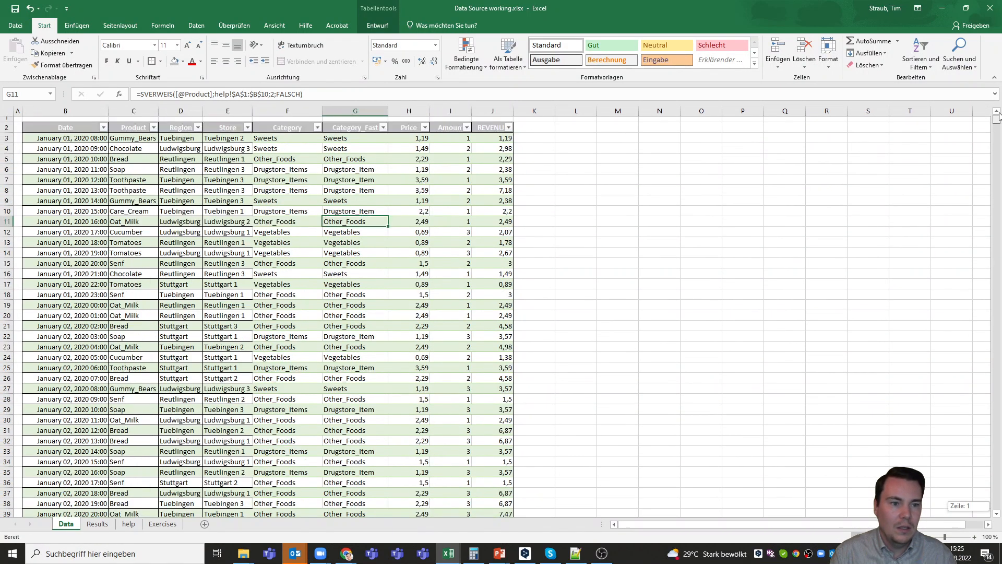
{"action": "left_click", "coordinate": [7, 118]}
{"action": "left_click", "coordinate": [6, 127]}
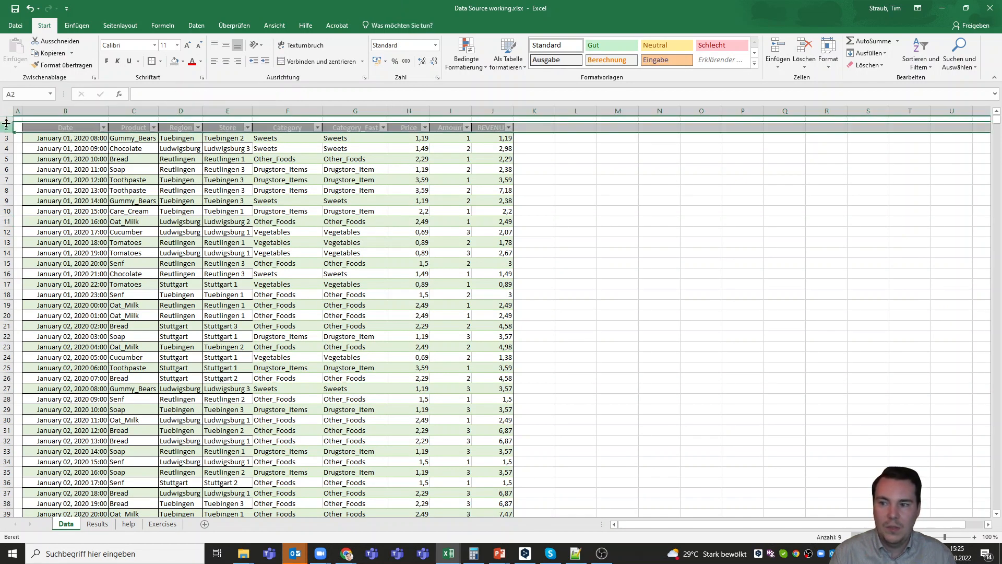
{"action": "left_click", "coordinate": [97, 524]}
{"action": "left_click", "coordinate": [177, 136]}
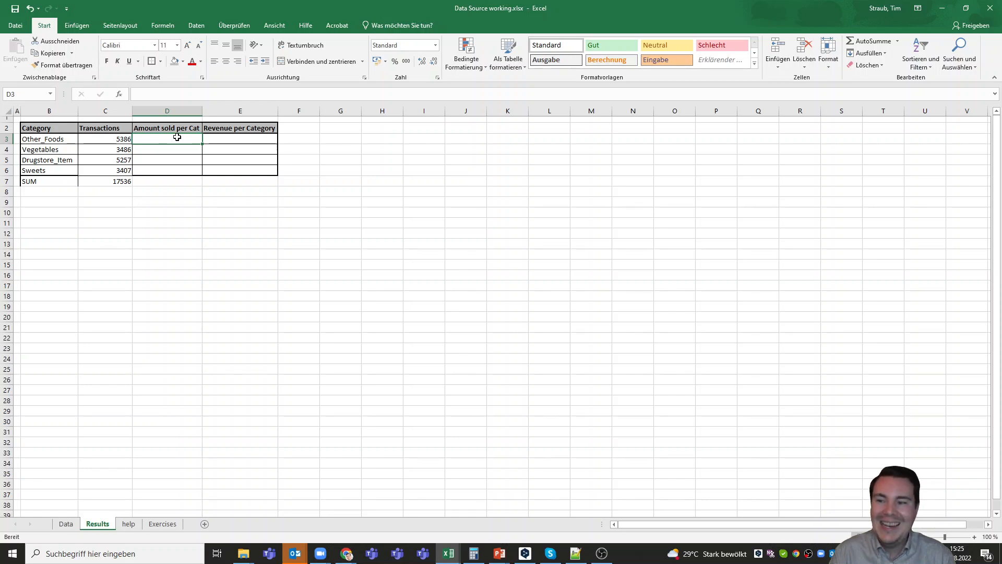
{"action": "left_click", "coordinate": [111, 140]}
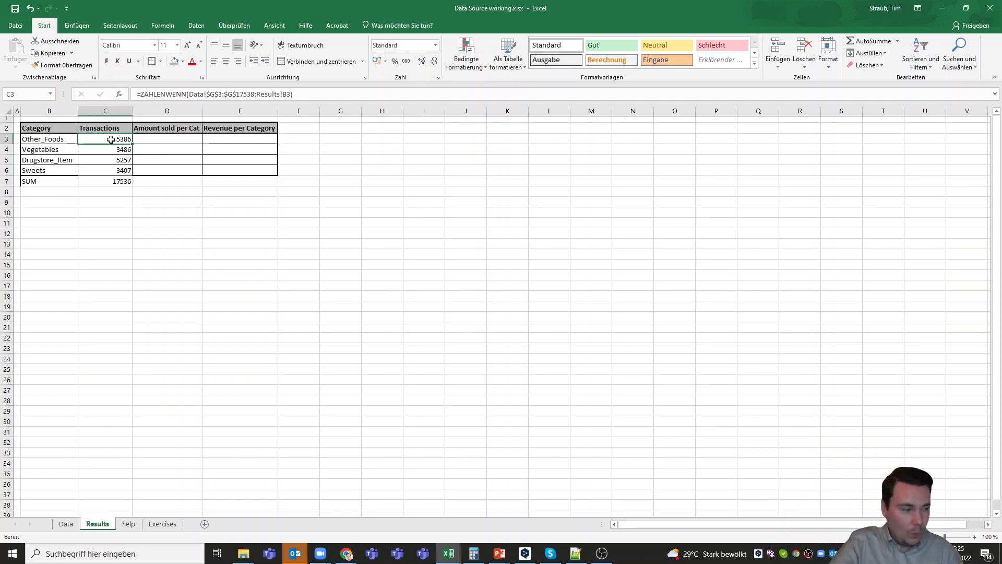
{"action": "left_click", "coordinate": [66, 524]}
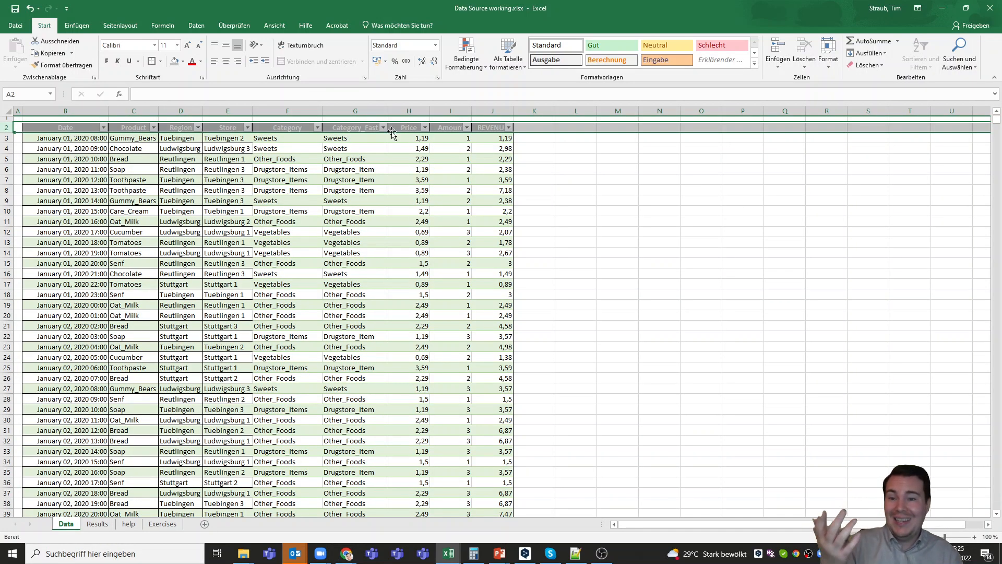
{"action": "left_click", "coordinate": [343, 138]}
{"action": "left_click", "coordinate": [342, 147]}
{"action": "left_click", "coordinate": [340, 157]}
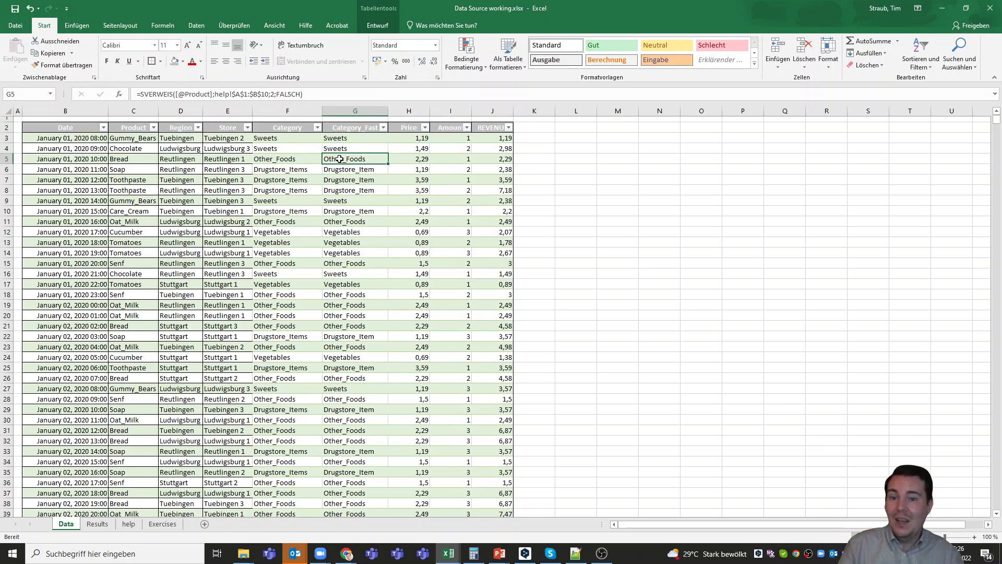
{"action": "left_click", "coordinate": [459, 137]}
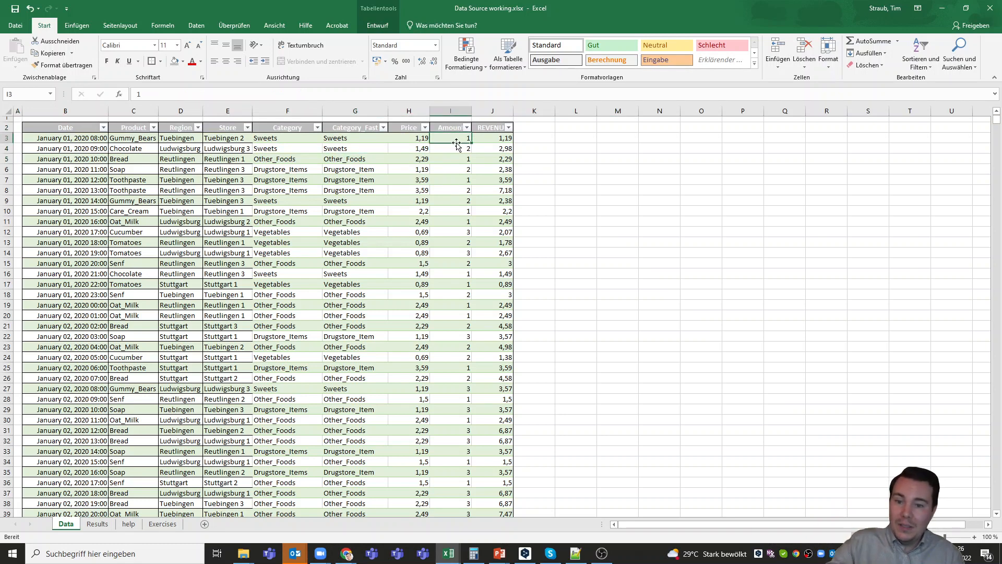
{"action": "left_click", "coordinate": [454, 148]}
{"action": "left_click", "coordinate": [451, 159]}
{"action": "left_click", "coordinate": [450, 169]}
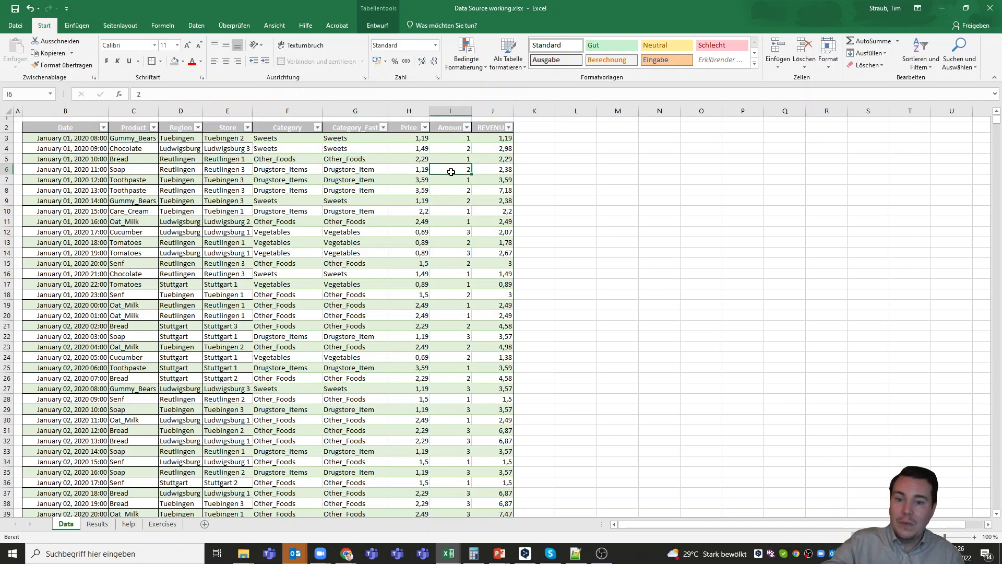
{"action": "left_click", "coordinate": [448, 180]}
{"action": "left_click", "coordinate": [447, 190]}
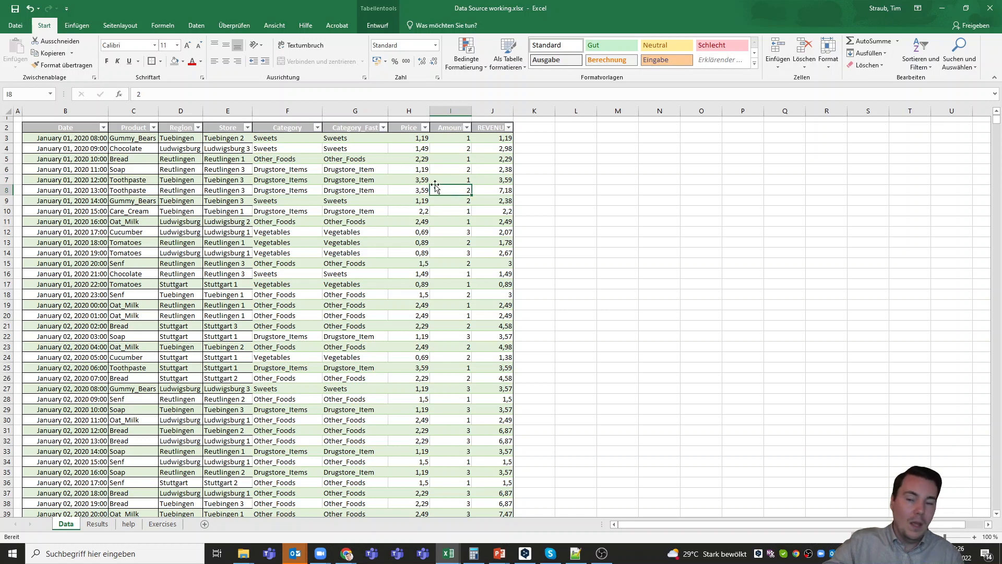
{"action": "left_click", "coordinate": [290, 138]}
{"action": "left_click", "coordinate": [451, 139]}
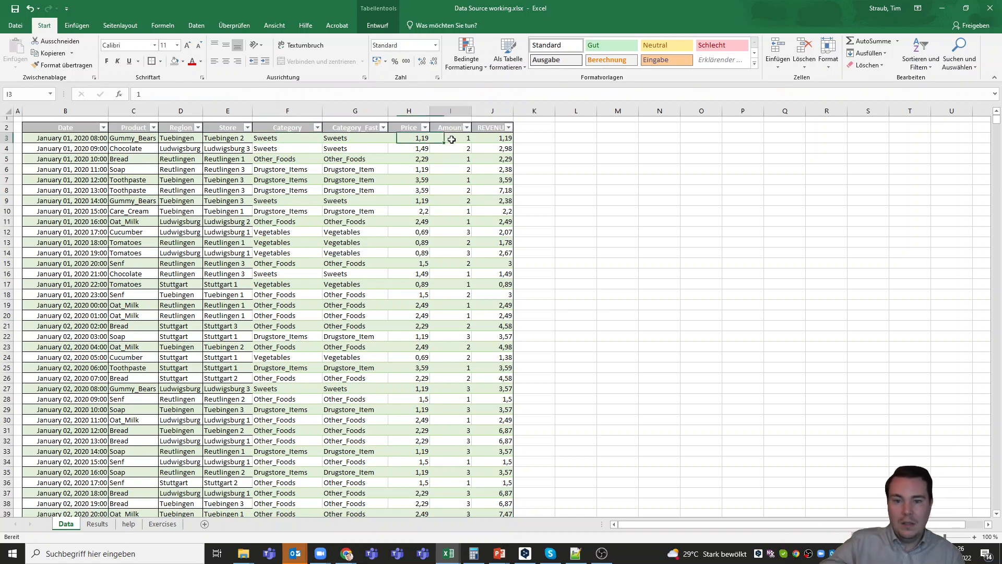
{"action": "left_click", "coordinate": [293, 151]}
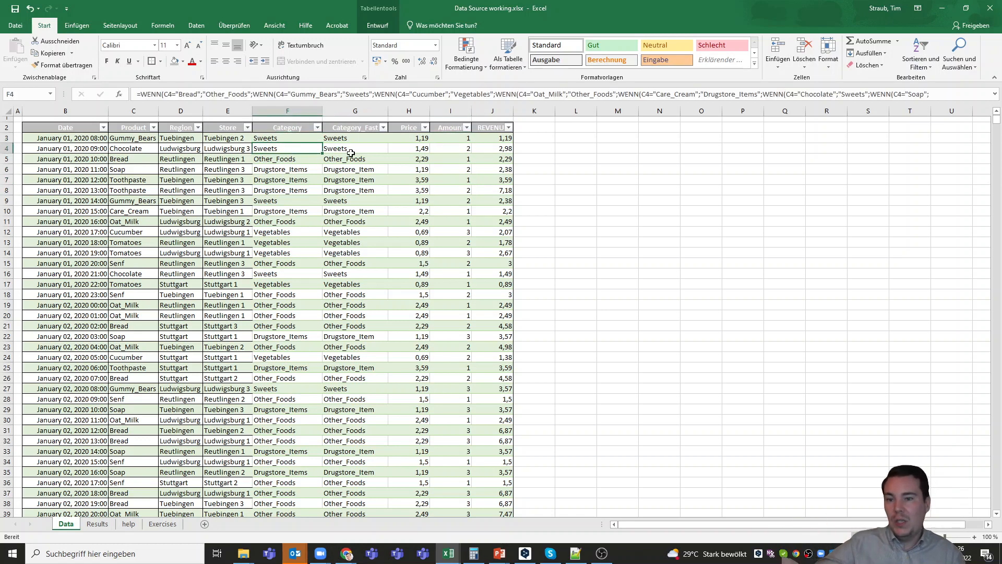
{"action": "left_click", "coordinate": [463, 150]}
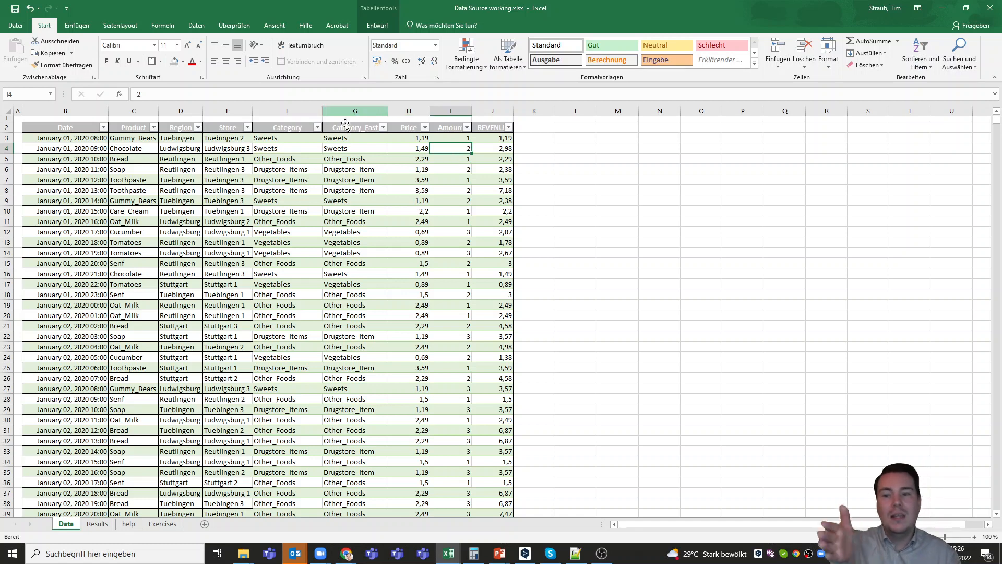
{"action": "left_click", "coordinate": [290, 138]}
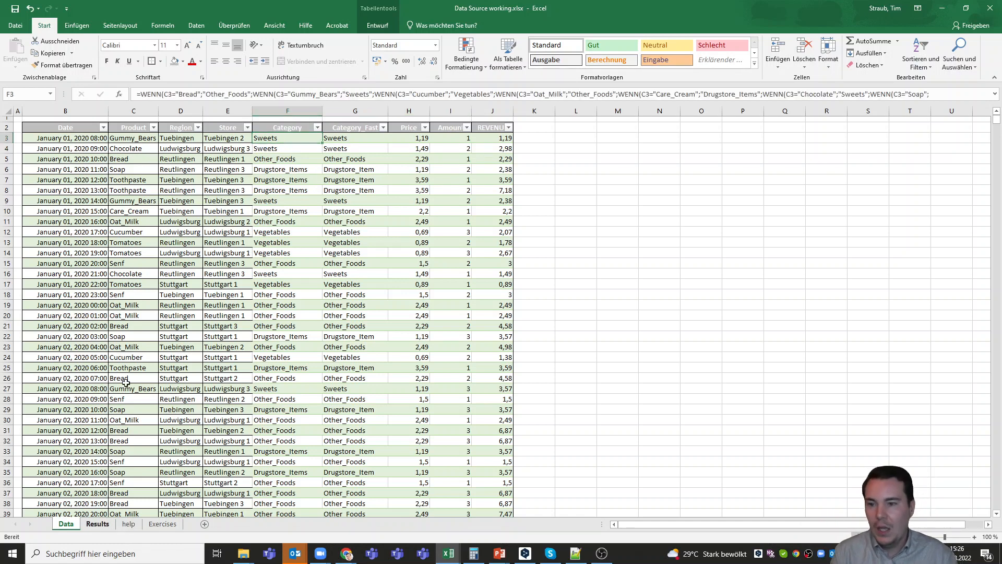
{"action": "key", "text": "ctrl+Page_Down"}
{"action": "left_click", "coordinate": [194, 142]}
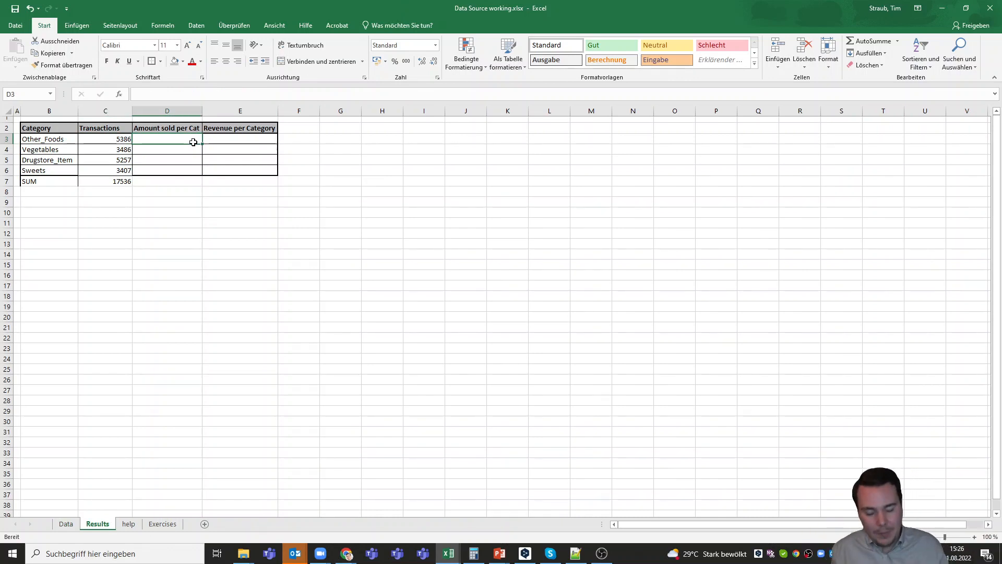
{"action": "type", "text": "=SUMIF"}
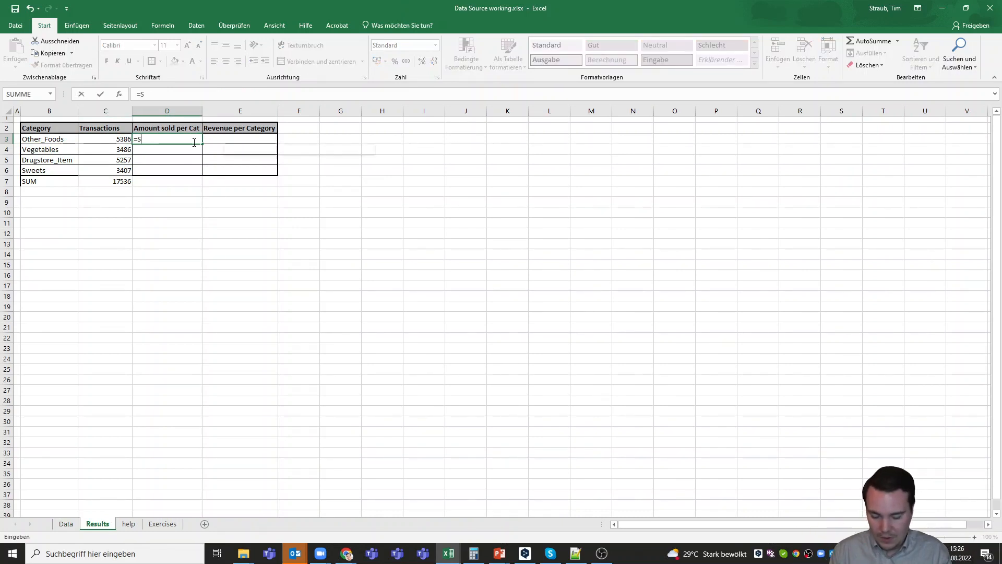
- Type =SUMMEWENN( in Results cell D3 in place of the English function name
{"action": "key", "text": "BackSpace"}
{"action": "key", "text": "BackSpace"}
{"action": "key", "text": "BackSpace"}
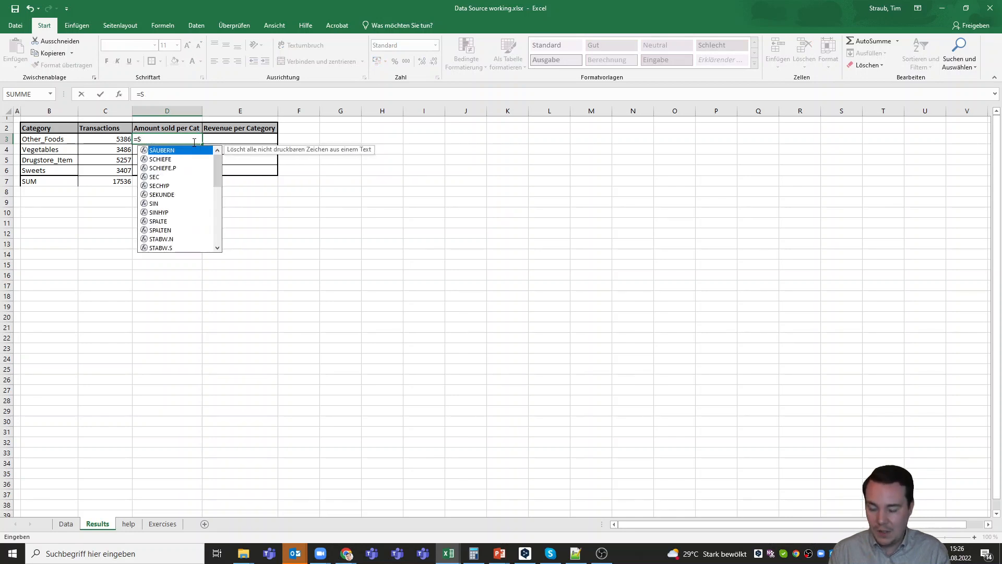
{"action": "type", "text": "MMEWENN"}
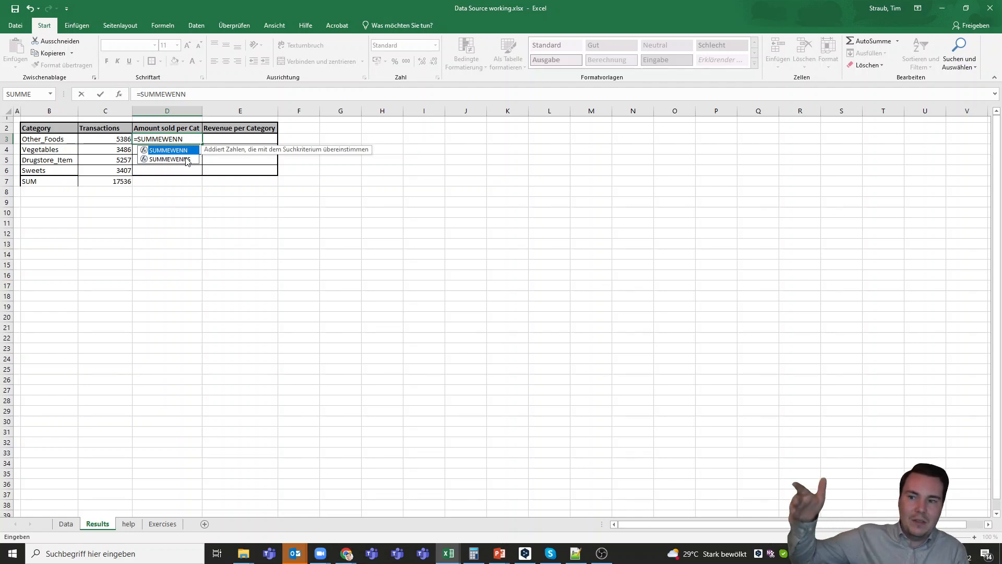
{"action": "type", "text": "("}
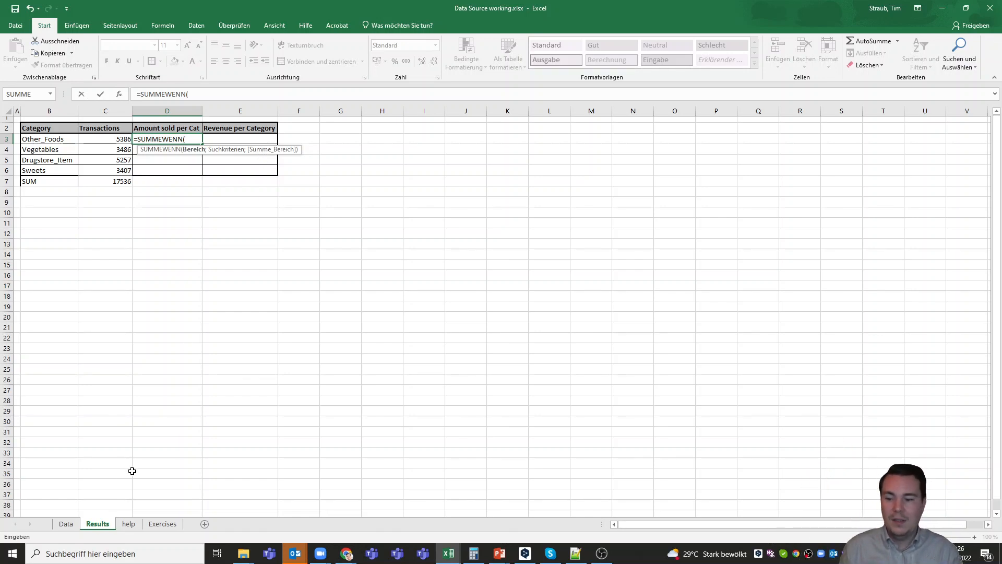
{"action": "left_click", "coordinate": [69, 525]}
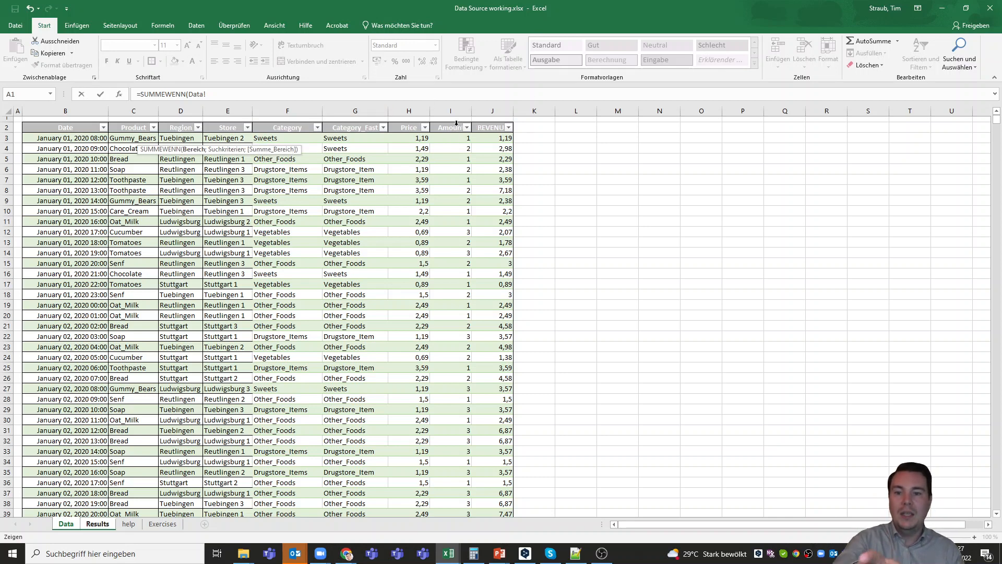
- Set the SUMIF range to Data!$G$3:$G$17538 and add the argument separator
{"action": "left_click", "coordinate": [357, 138]}
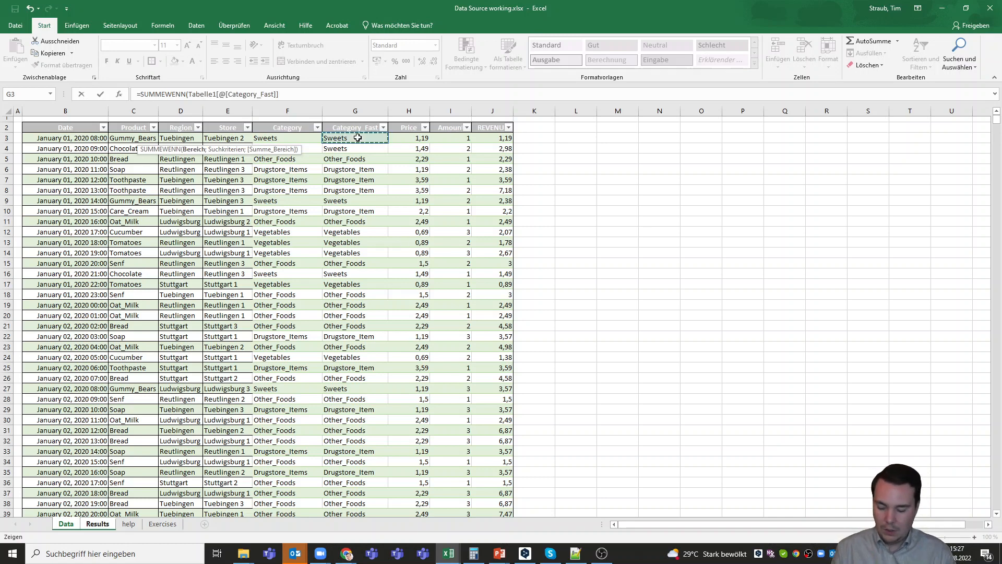
{"action": "key", "text": "ctrl+shift+Down"}
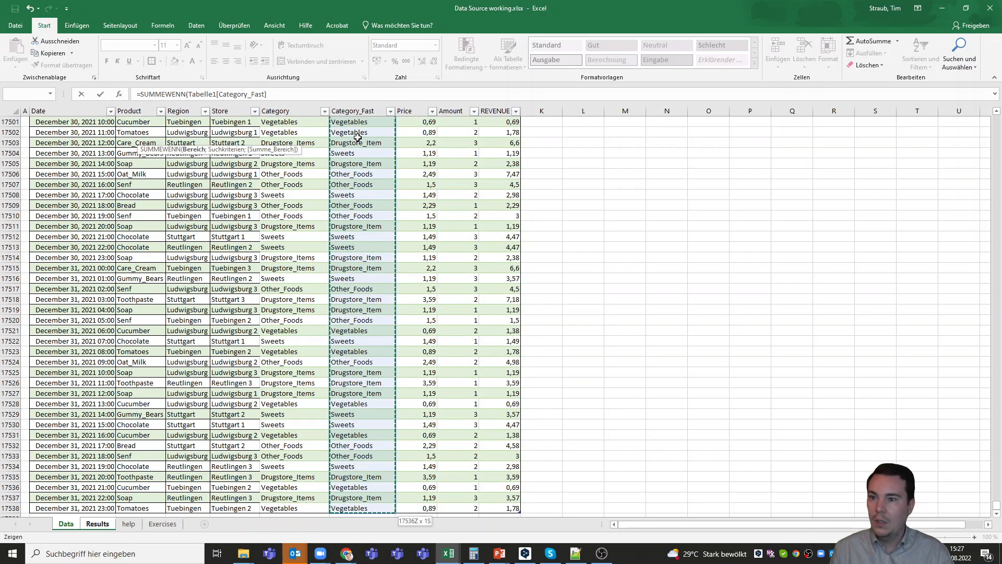
{"action": "key", "text": "ctrl+shift+Up"}
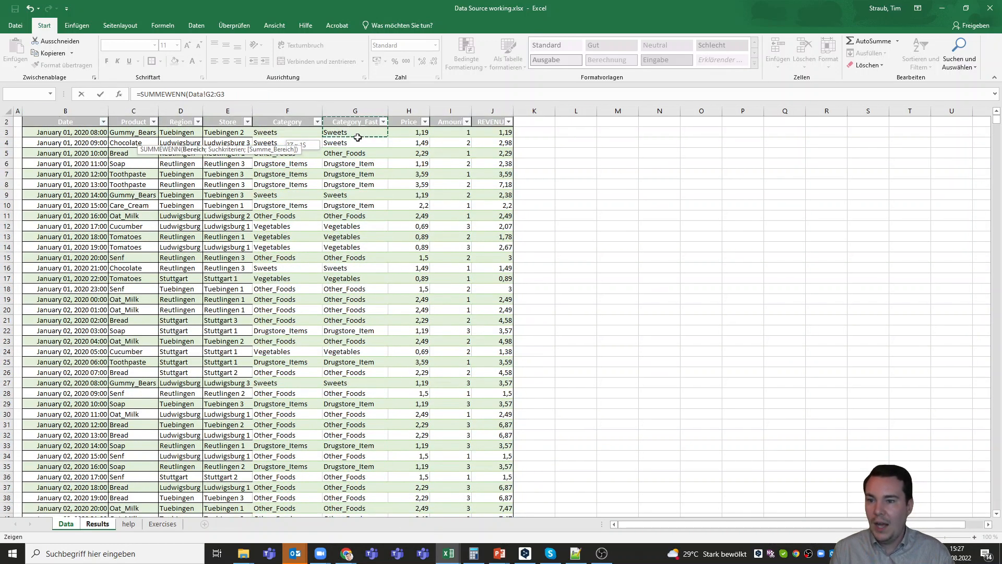
{"action": "key", "text": "ctrl+shift+Down"}
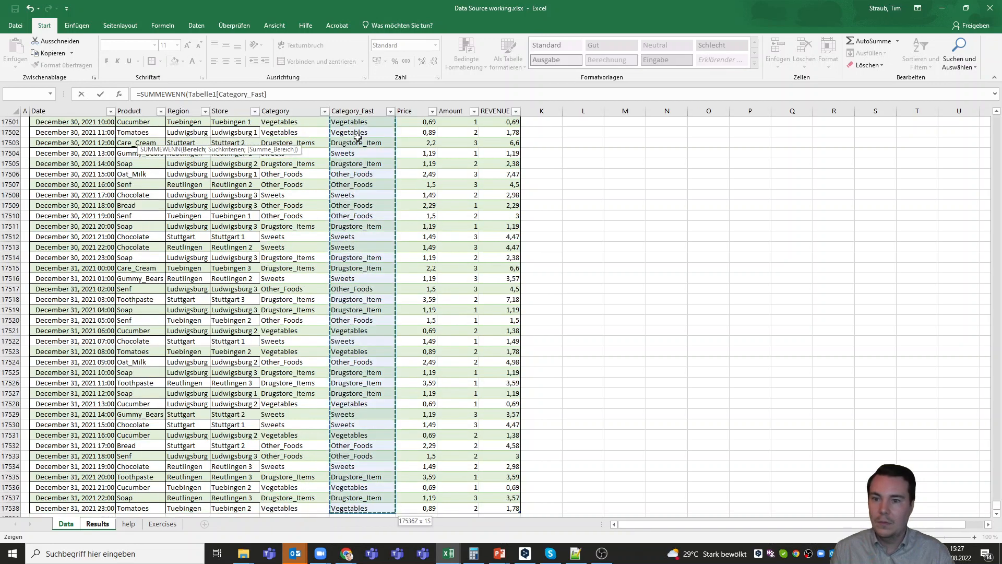
{"action": "key", "text": "shift+Up"}
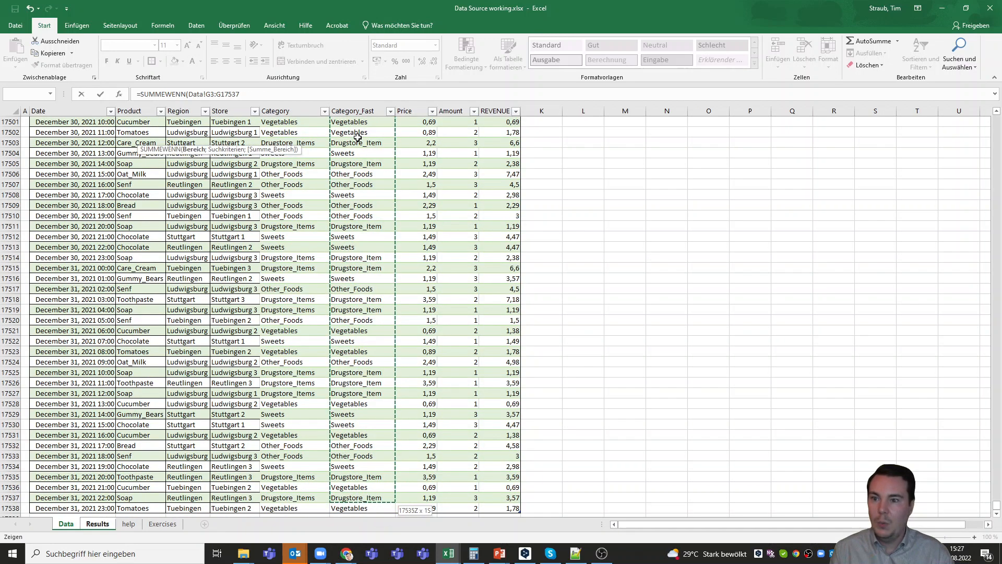
{"action": "left_click", "coordinate": [210, 95]}
{"action": "type", "text": "$"}
{"action": "key", "text": "Right"}
{"action": "type", "text": "$G"}
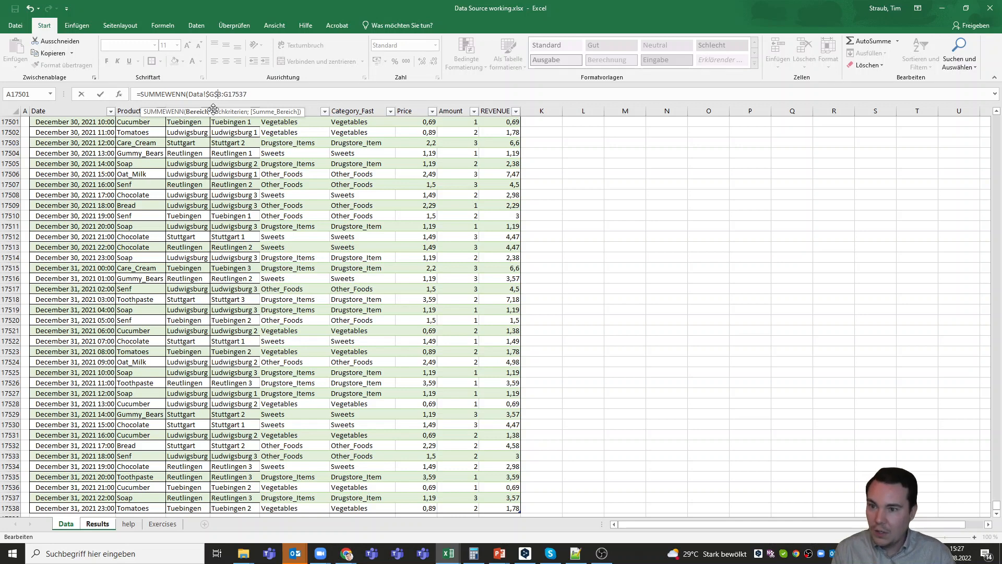
{"action": "type", "text": "$"}
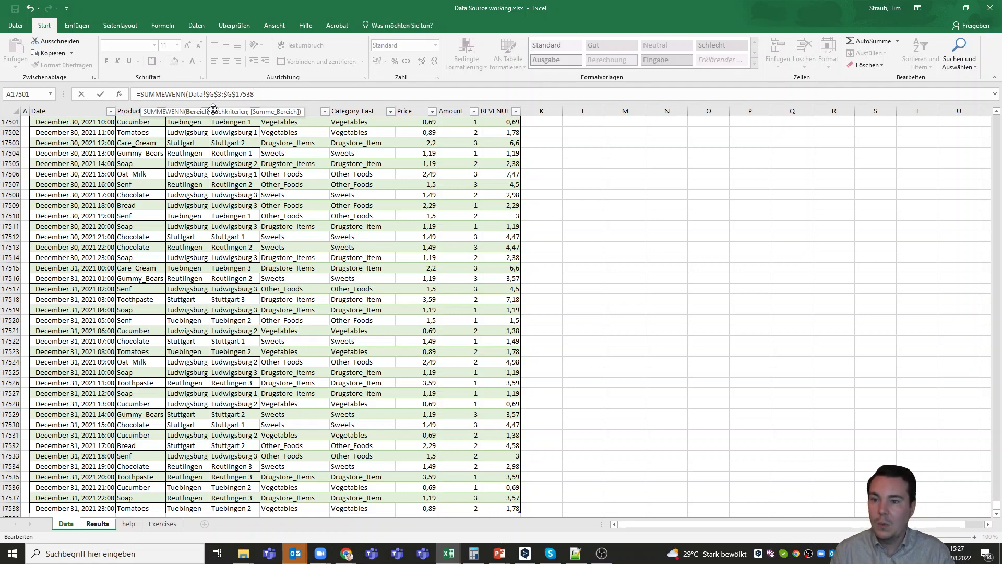
{"action": "type", "text": ";"}
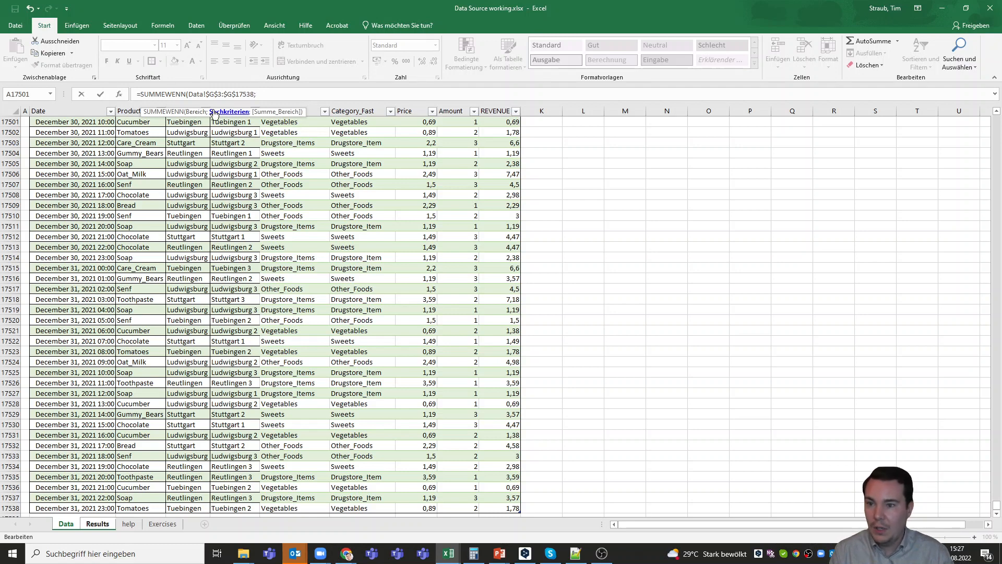
{"action": "left_click", "coordinate": [128, 524]}
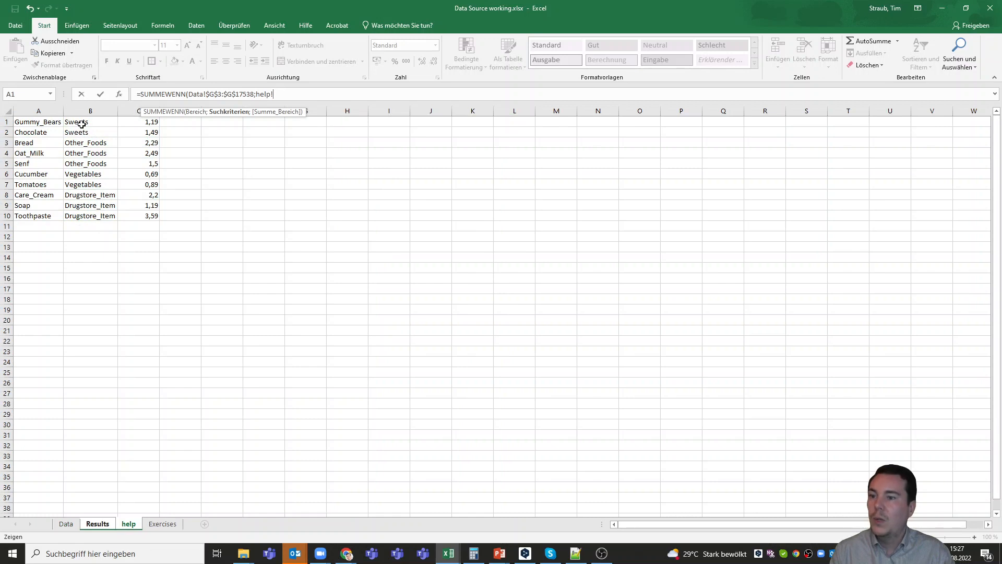
- Use the Other_Foods label in Results!B3 as the SUMIF criterion
{"action": "left_click", "coordinate": [98, 524]}
{"action": "left_click", "coordinate": [41, 138]}
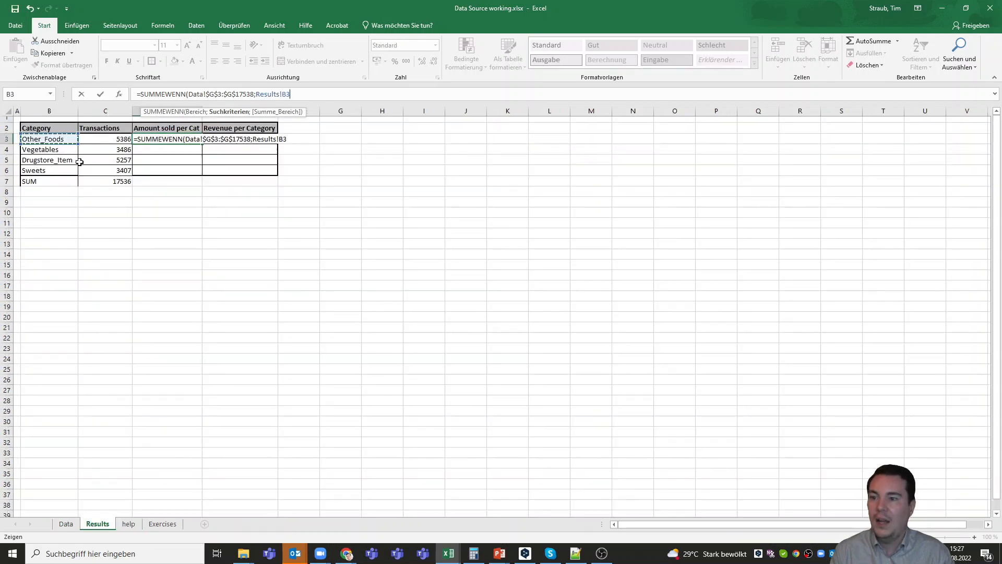
{"action": "type", "text": ";"}
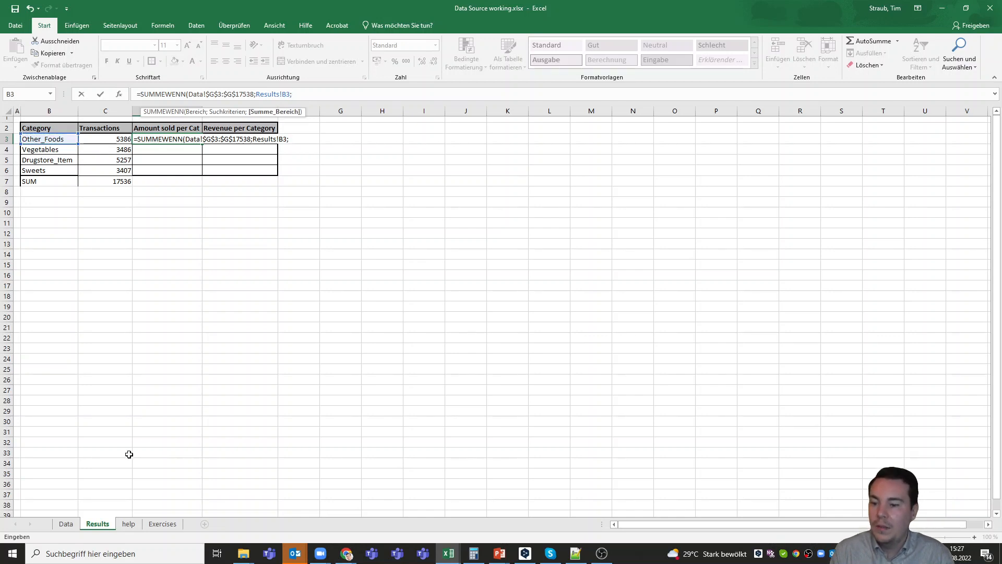
- Select an Amount range from I17501 on Data, then delete that wrong reference
{"action": "left_click", "coordinate": [66, 524]}
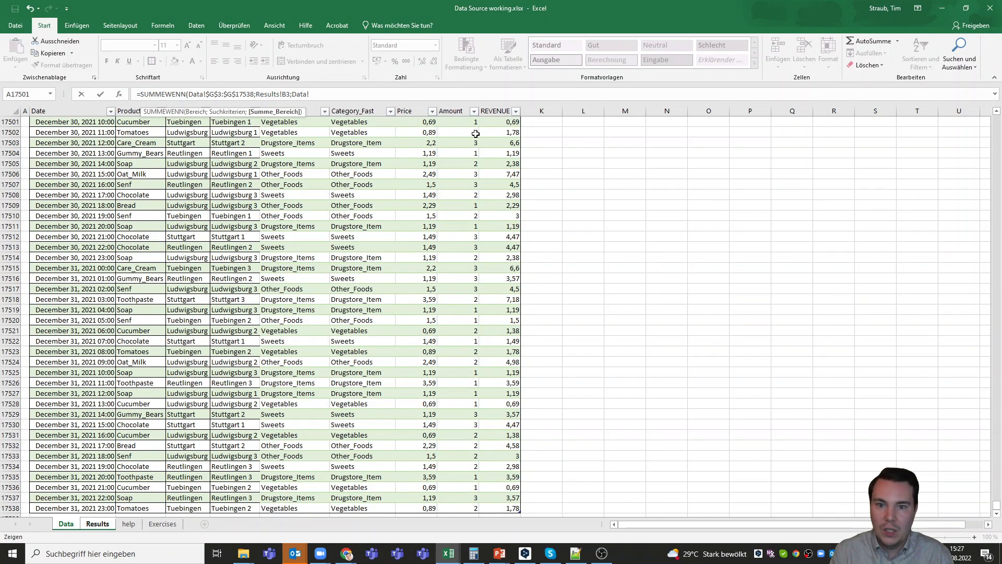
{"action": "left_click", "coordinate": [458, 121]}
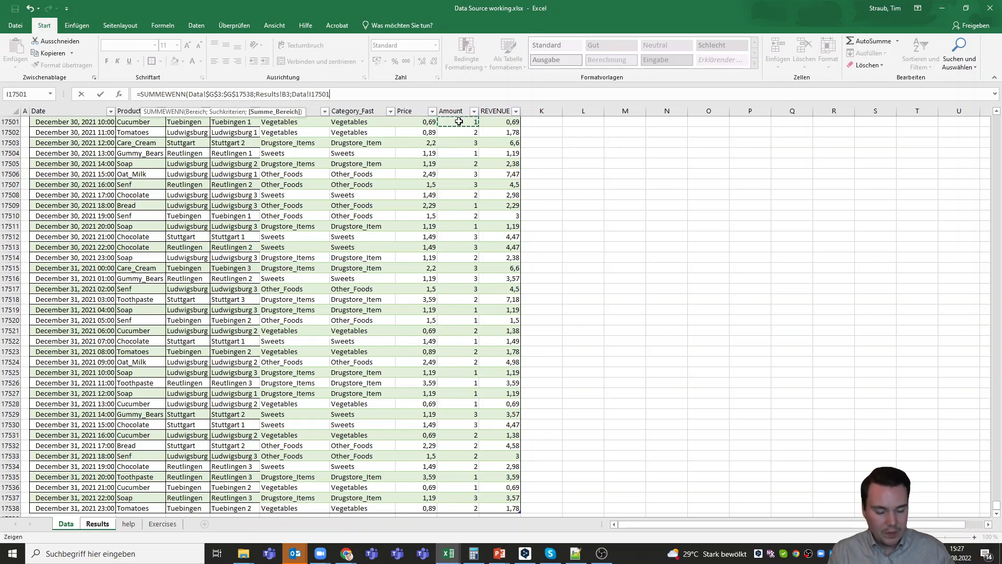
{"action": "key", "text": "ctrl+shift+Down"}
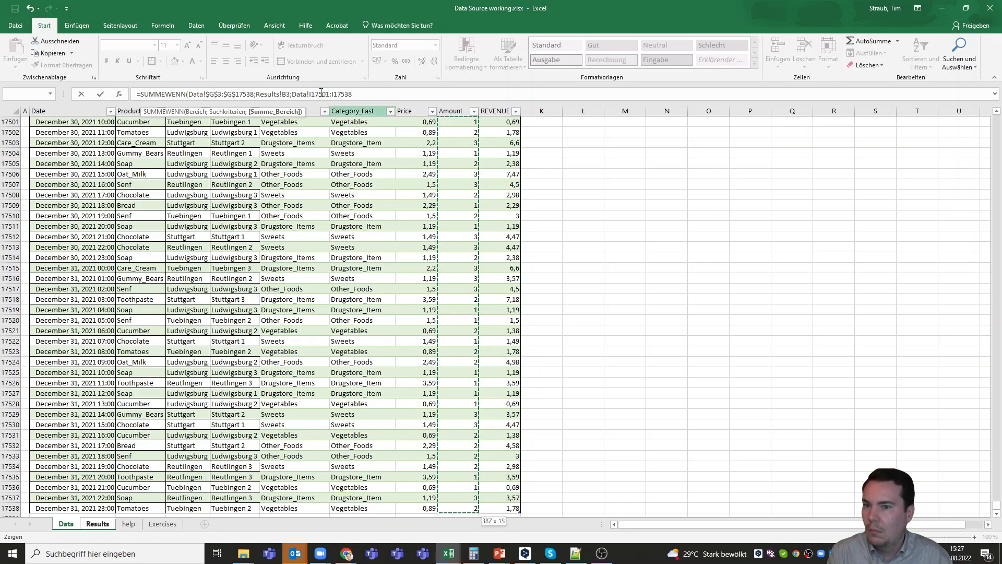
{"action": "scroll", "coordinate": [425, 242], "scroll_direction": "up", "scroll_amount": 1}
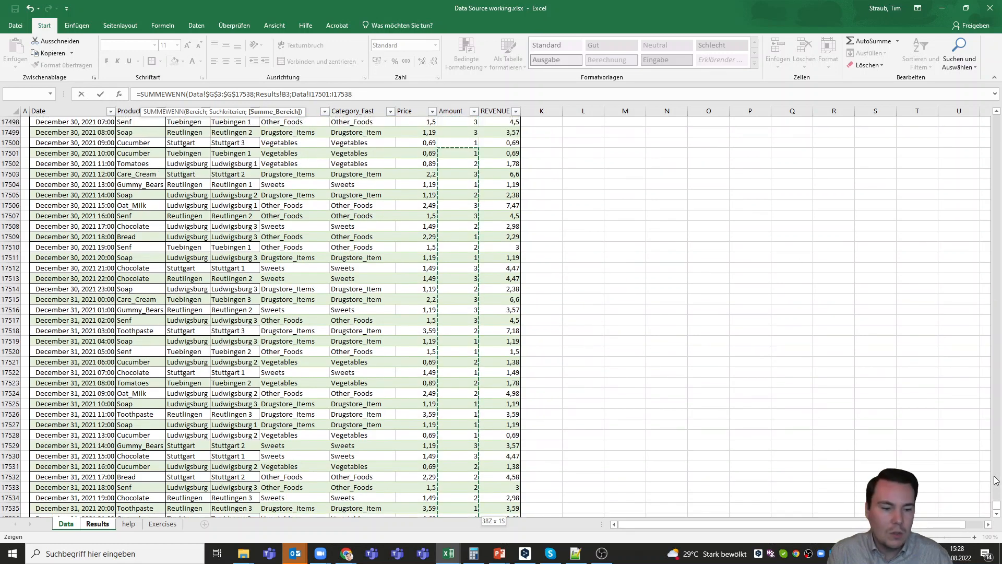
{"action": "left_click_drag", "start_coordinate": [996, 505], "coordinate": [997, 117]}
{"action": "left_click_drag", "start_coordinate": [362, 97], "coordinate": [293, 94]}
{"action": "key", "text": "BackSpace"}
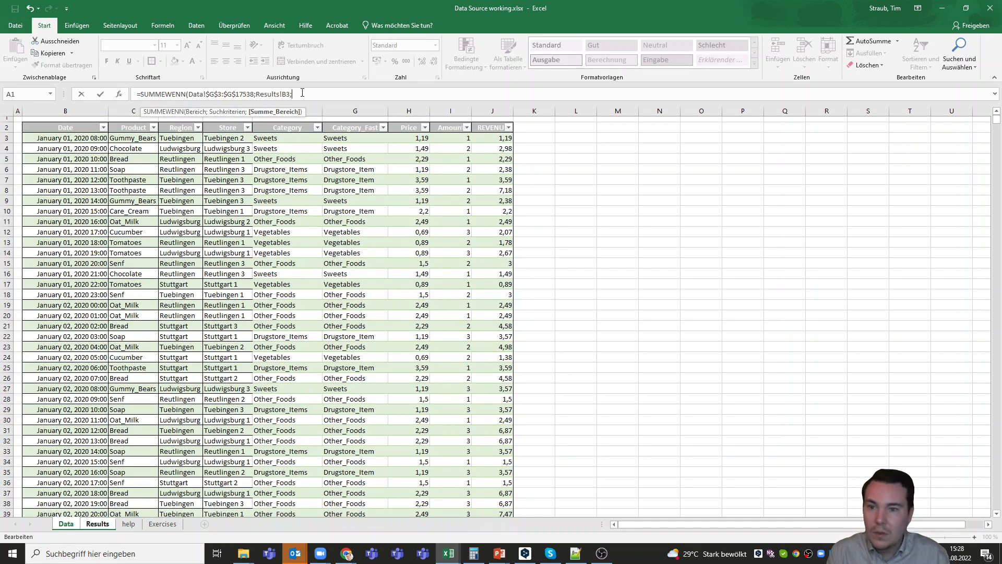
- Sum Data!$I$3:$I$17538 and close the formula so D3 shows 10788
{"action": "left_click", "coordinate": [463, 139]}
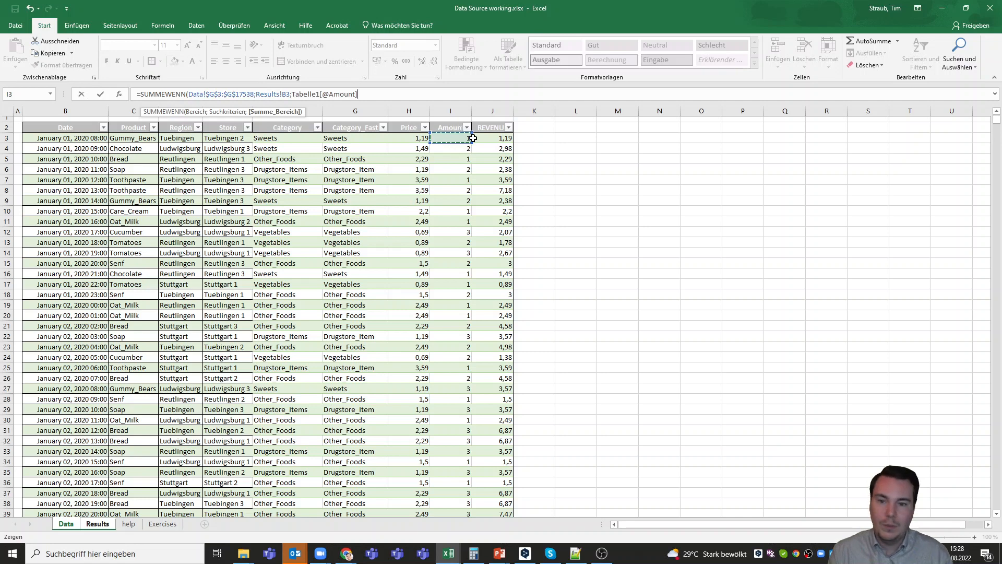
{"action": "key", "text": "ctrl+shift+Down"}
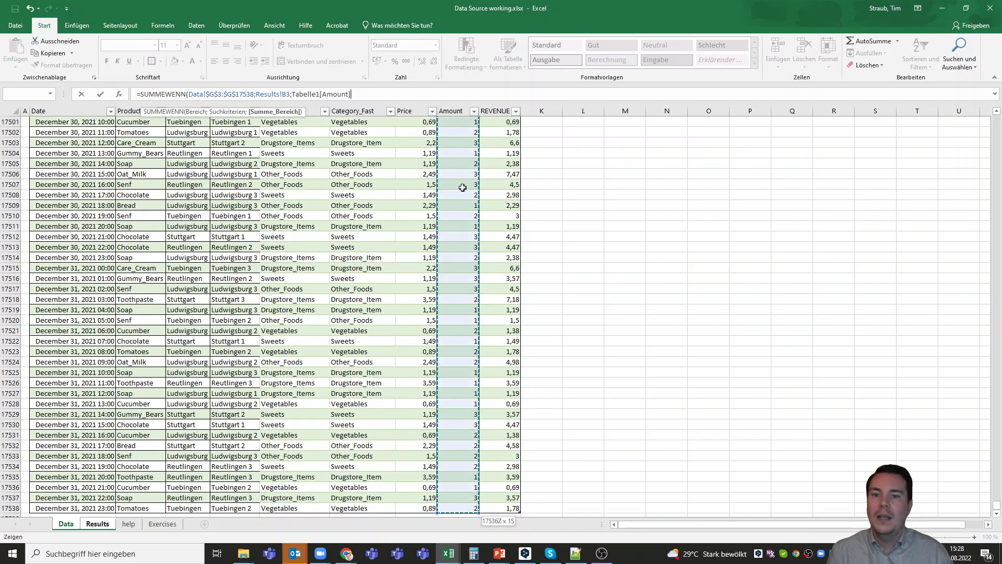
{"action": "key", "text": "shift+Up"}
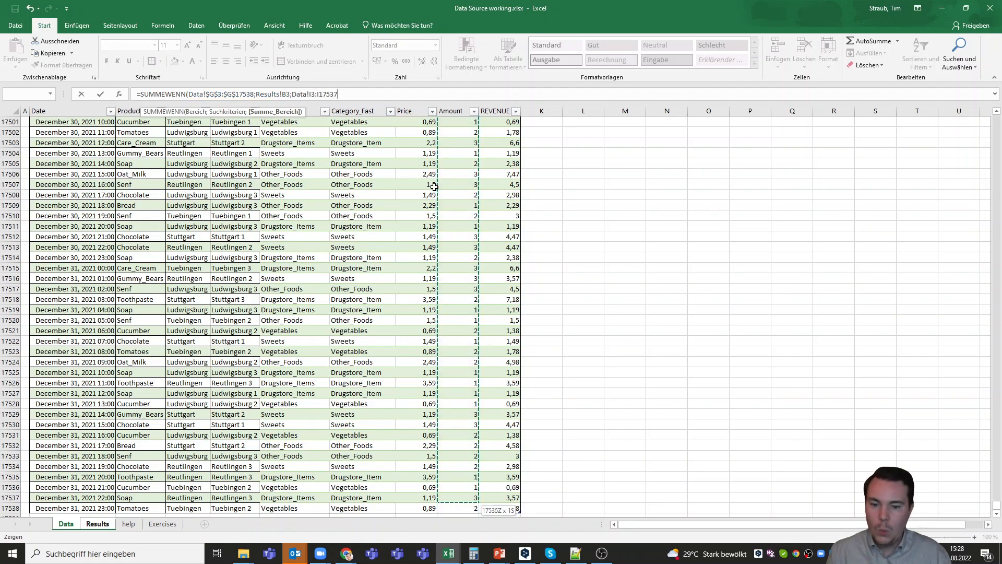
{"action": "left_click", "coordinate": [322, 98]}
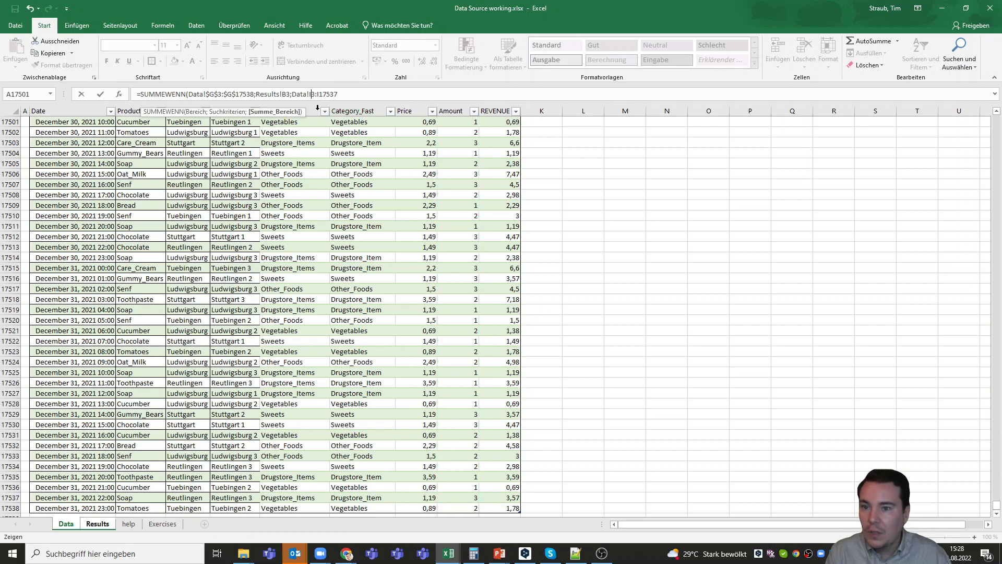
{"action": "key", "text": "F4"}
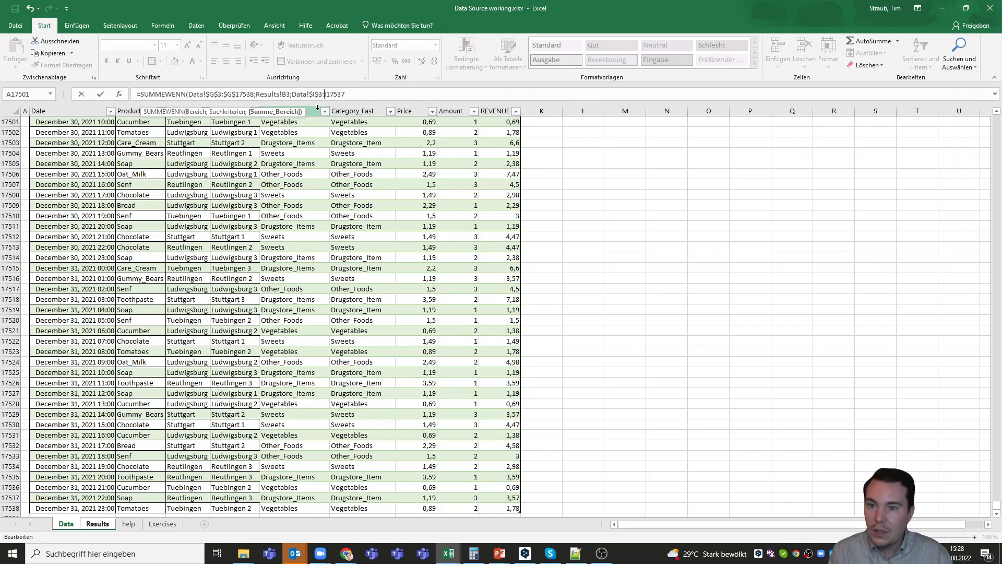
{"action": "type", "text": "$$"}
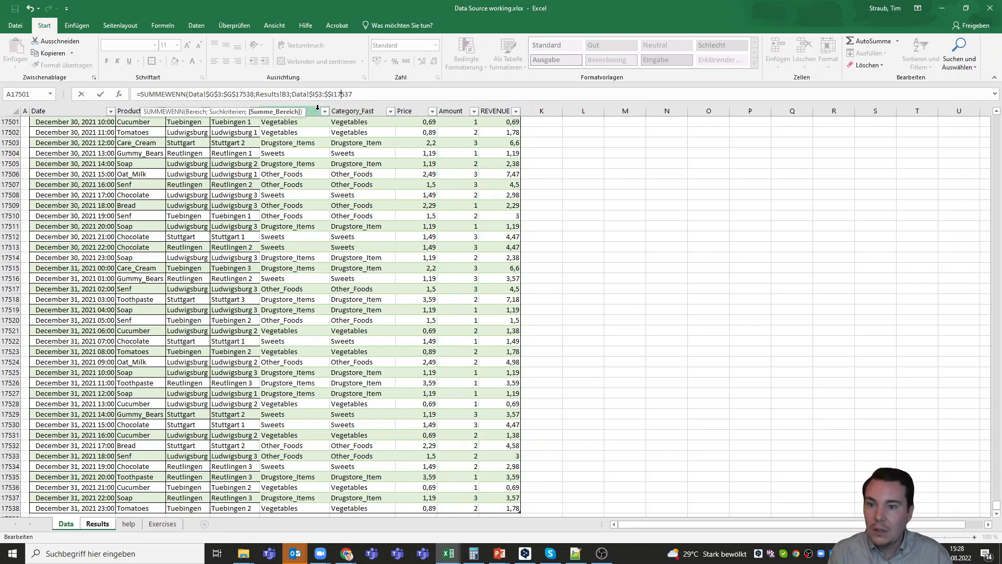
{"action": "key", "text": "BackSpace"}
{"action": "type", "text": "$"}
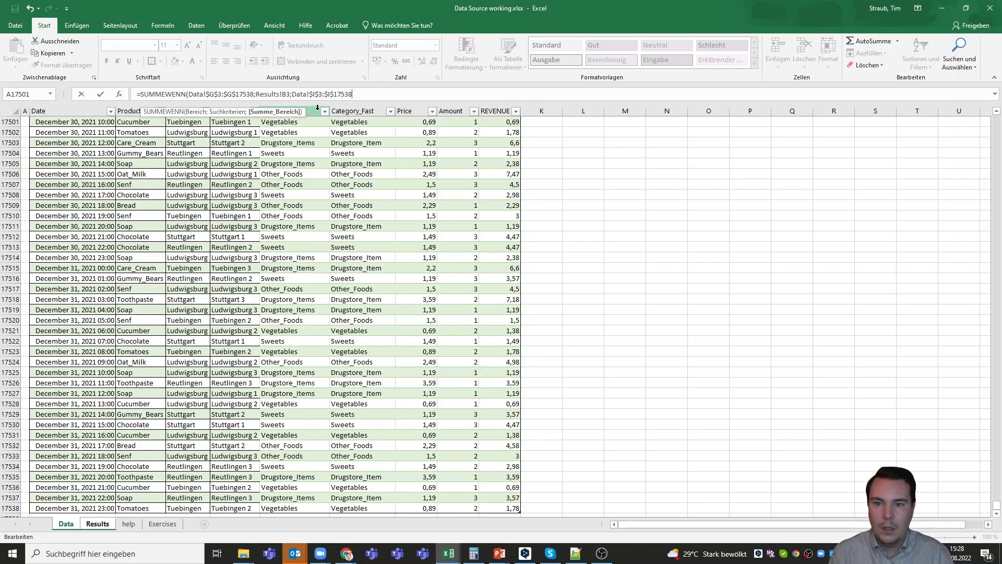
{"action": "type", "text": ")"}
{"action": "key", "text": "Return"}
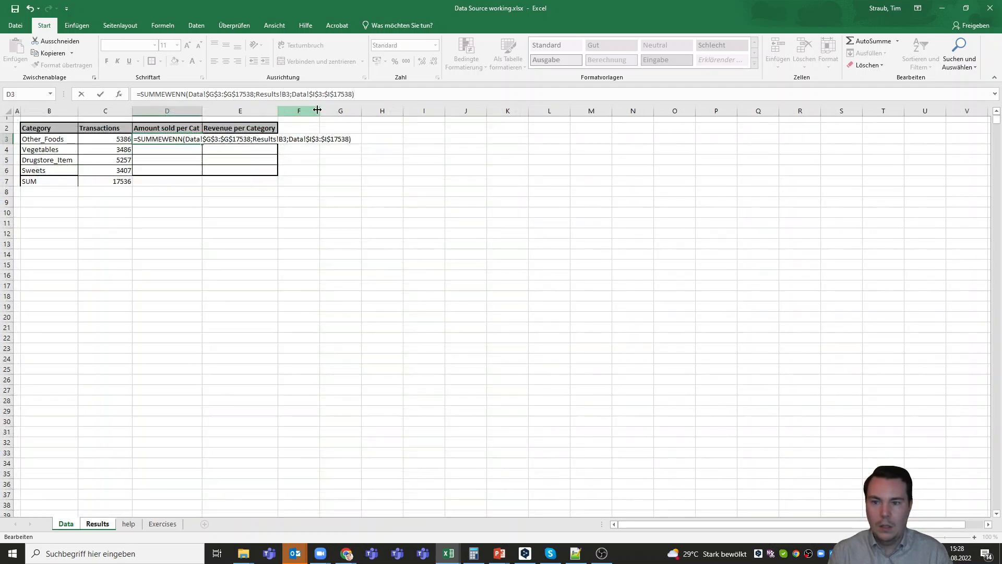
- Fill D3's amount formula down to Sweets (10788, 6948, 10485, 6788) and copy the SUM total 35009 into D7
{"action": "left_click", "coordinate": [172, 138]}
{"action": "left_click_drag", "start_coordinate": [202, 144], "coordinate": [202, 175]}
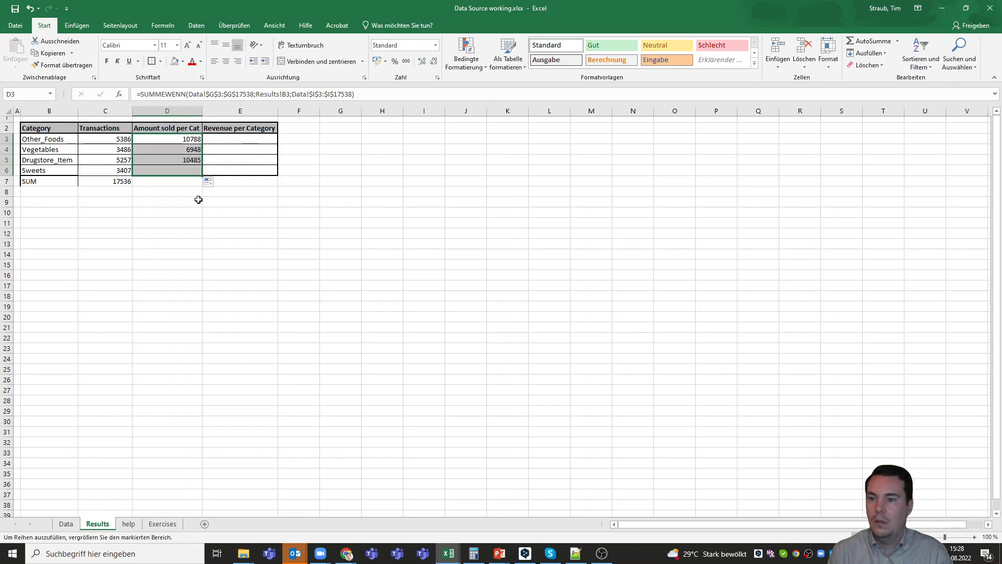
{"action": "left_click", "coordinate": [188, 183]}
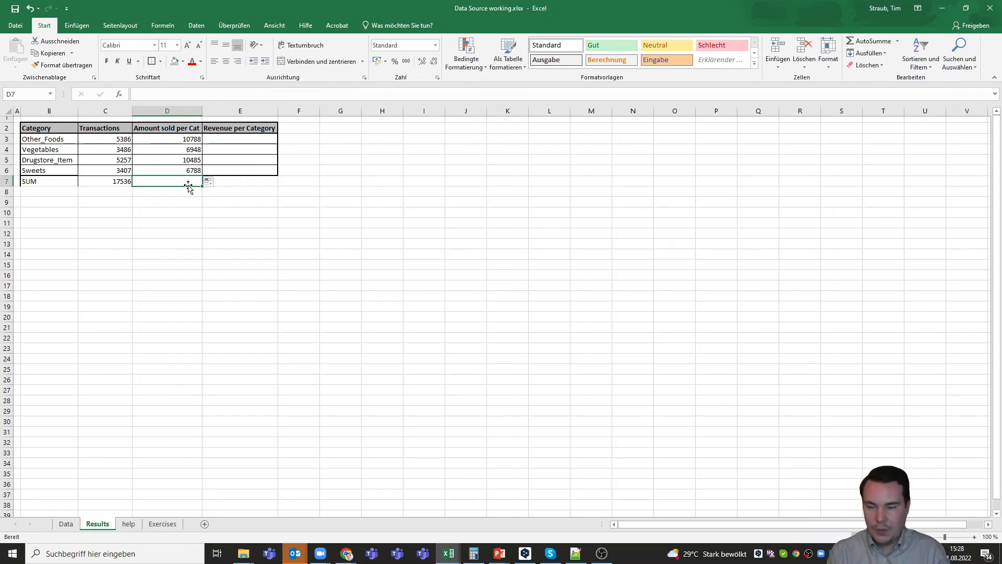
{"action": "left_click", "coordinate": [110, 181]}
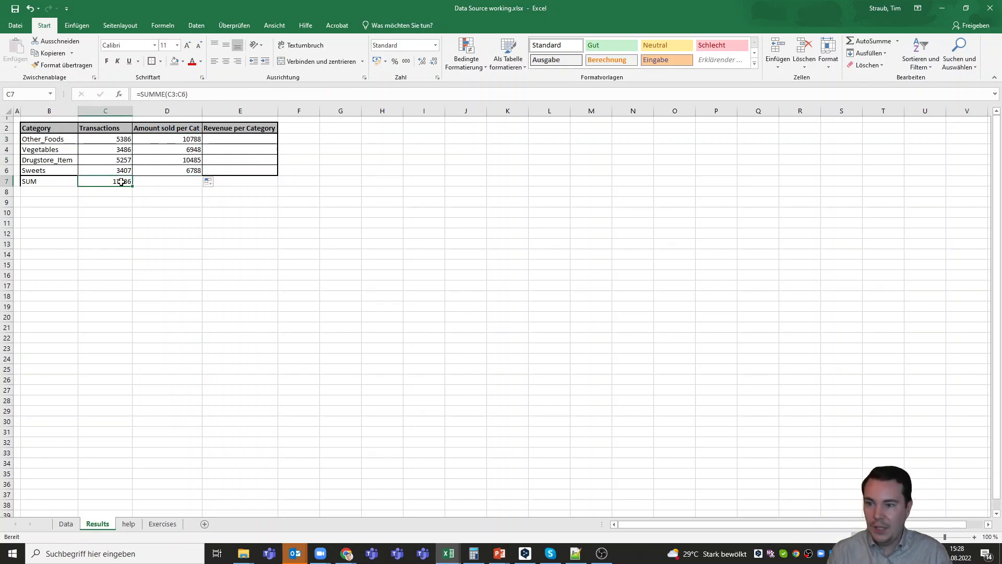
{"action": "left_click_drag", "start_coordinate": [132, 186], "coordinate": [134, 186]}
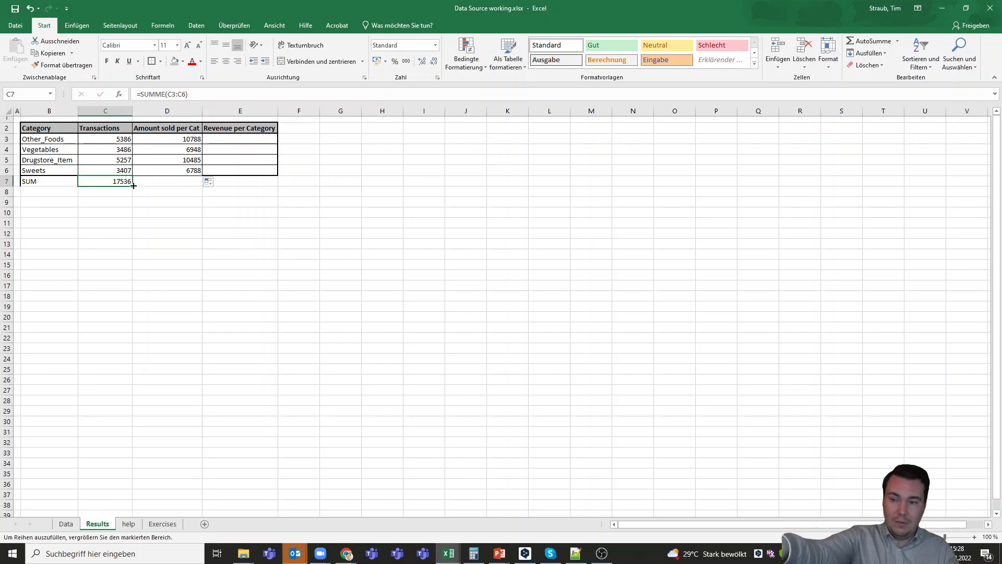
{"action": "left_click_drag", "start_coordinate": [134, 185], "coordinate": [174, 188]}
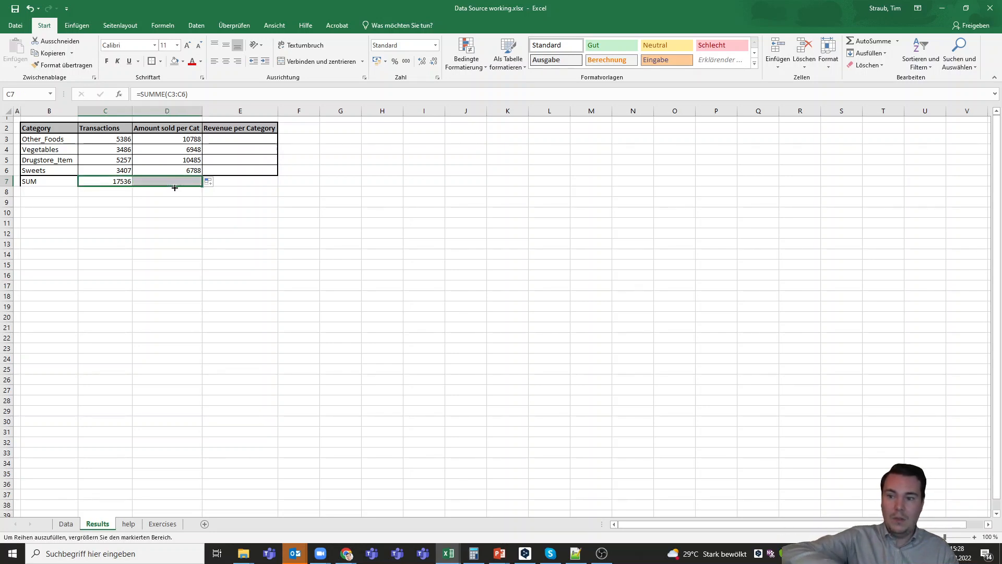
{"action": "left_click", "coordinate": [181, 200]}
{"action": "left_click", "coordinate": [175, 182]}
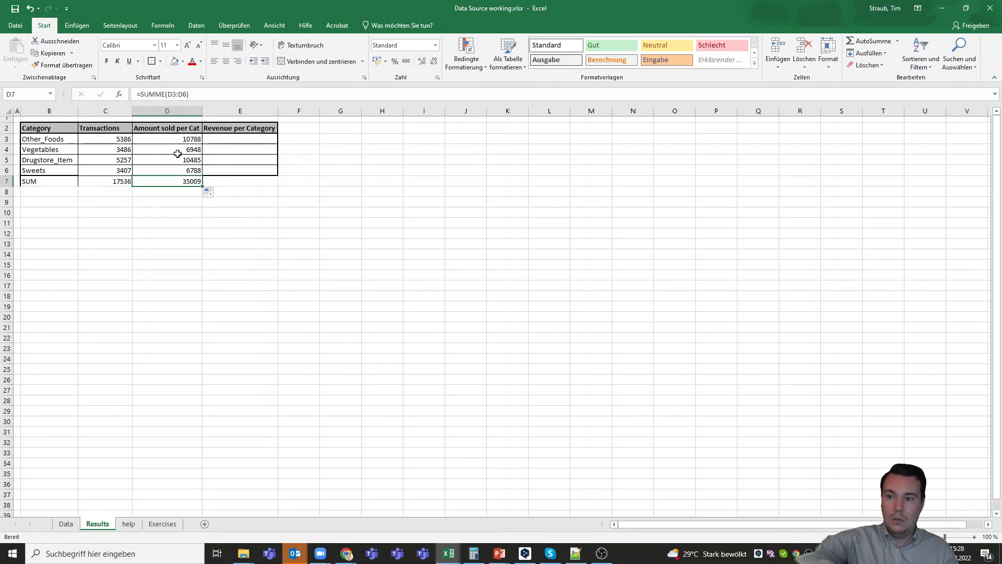
{"action": "left_click", "coordinate": [197, 209]}
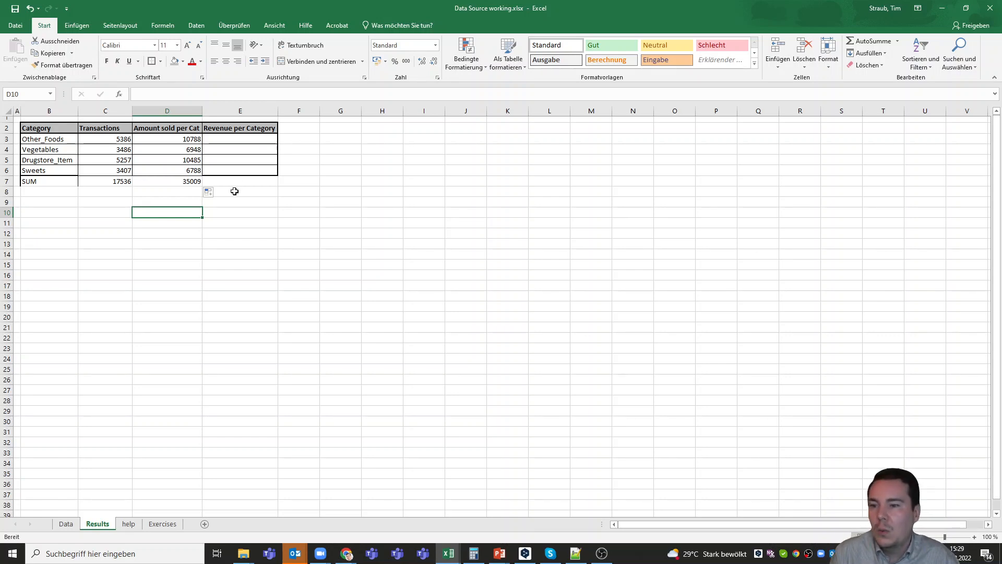
{"action": "left_click", "coordinate": [239, 181]}
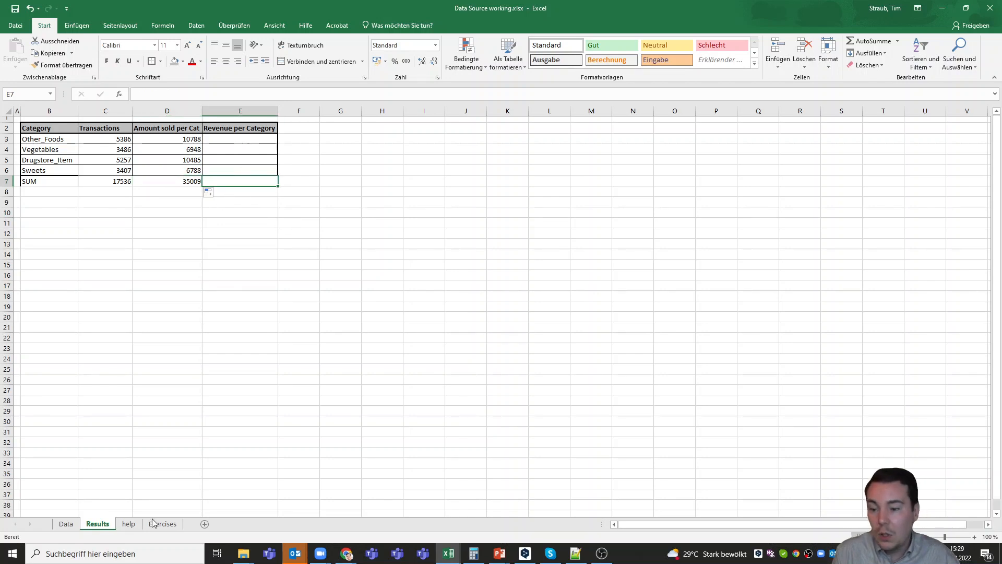
{"action": "left_click", "coordinate": [66, 524]}
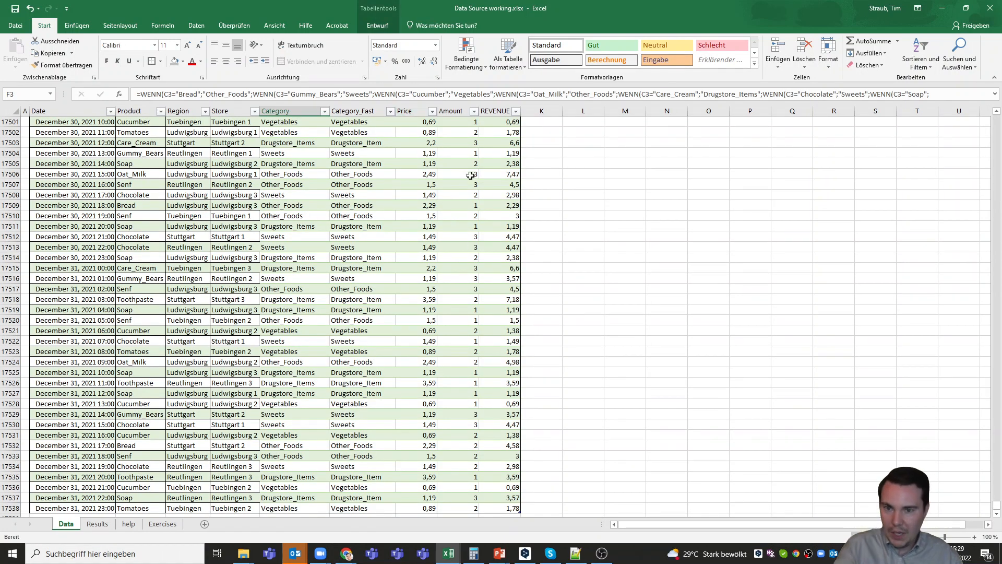
{"action": "left_click", "coordinate": [98, 528]}
{"action": "left_click", "coordinate": [230, 139]}
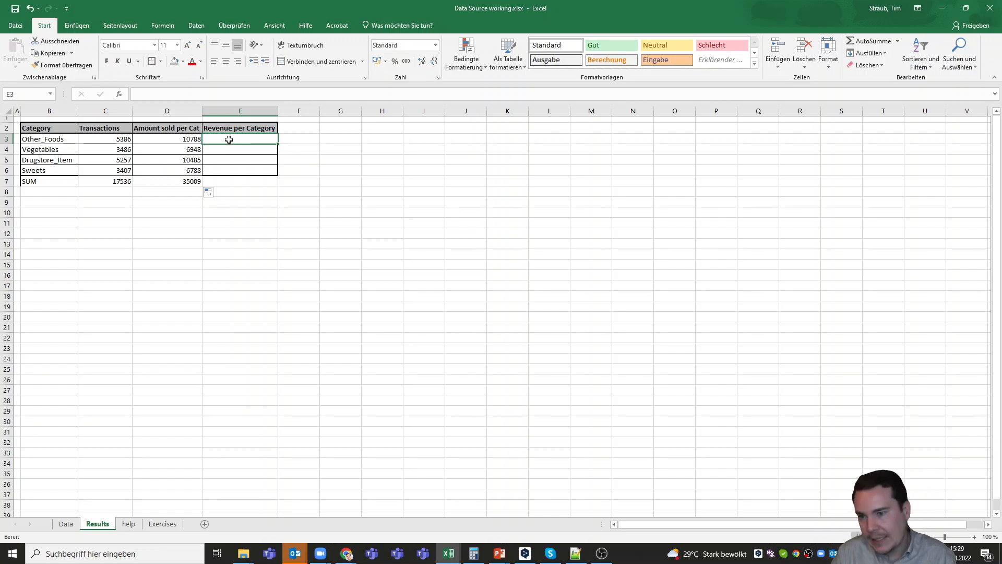
{"action": "left_click", "coordinate": [66, 523]}
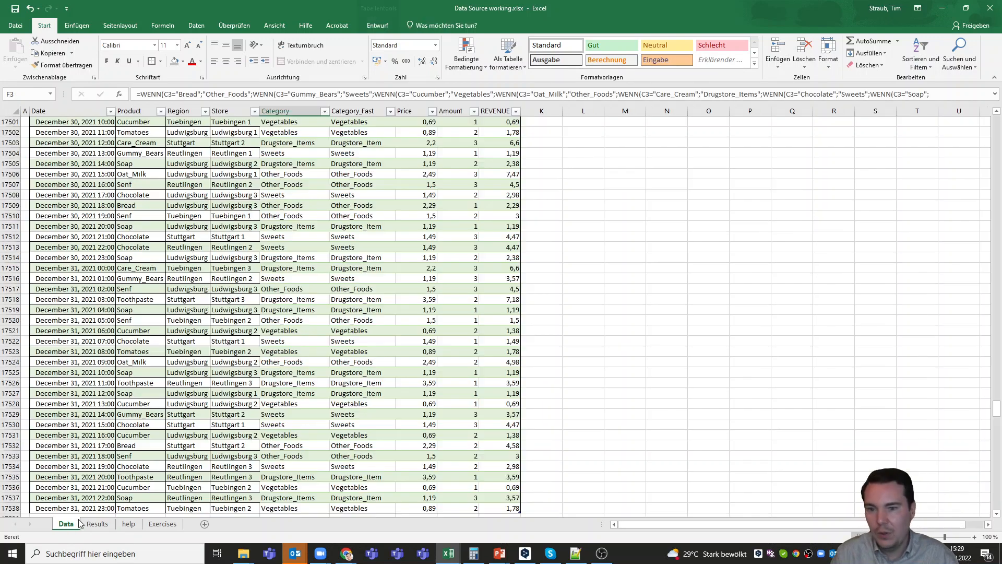
{"action": "scroll", "coordinate": [491, 184], "scroll_direction": "up", "scroll_amount": 12}
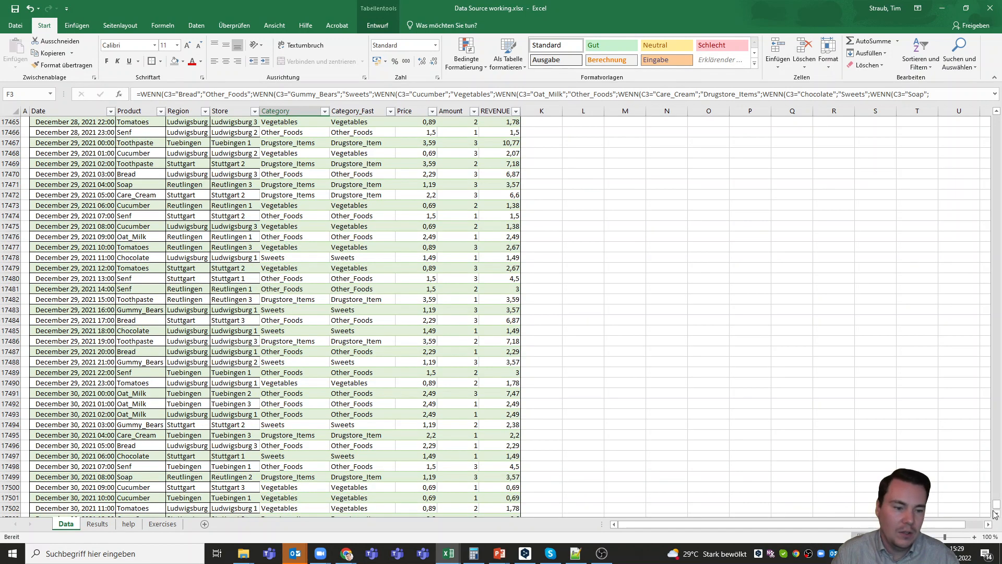
{"action": "left_click_drag", "start_coordinate": [997, 507], "coordinate": [997, 423]}
{"action": "left_click_drag", "start_coordinate": [991, 125], "coordinate": [991, 121]}
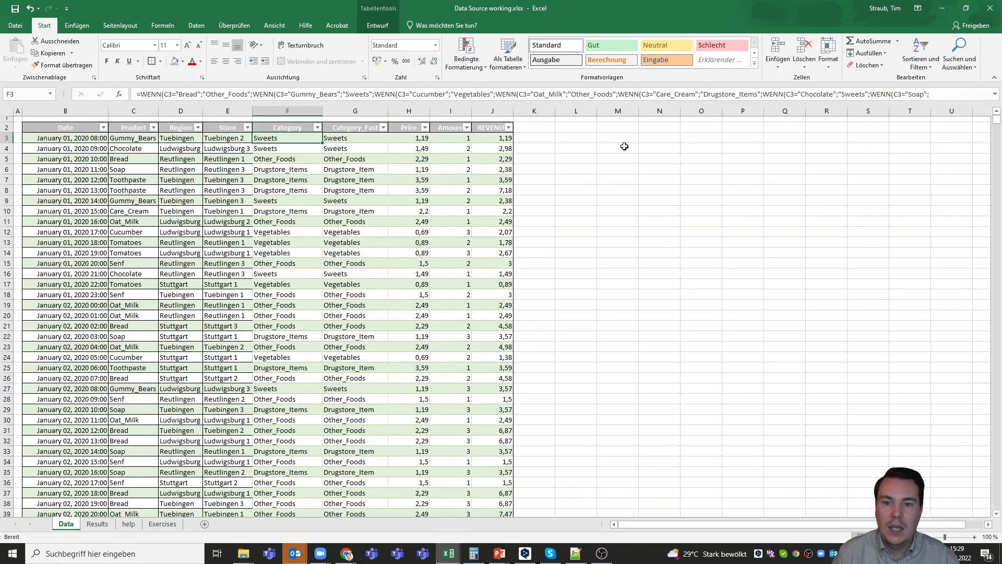
{"action": "left_click", "coordinate": [348, 141]}
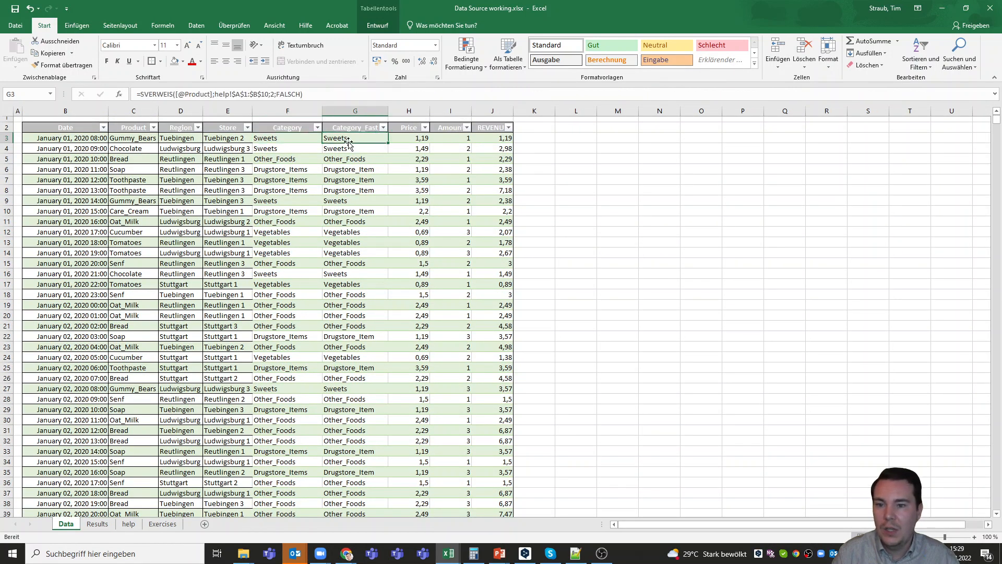
{"action": "left_click", "coordinate": [499, 139]}
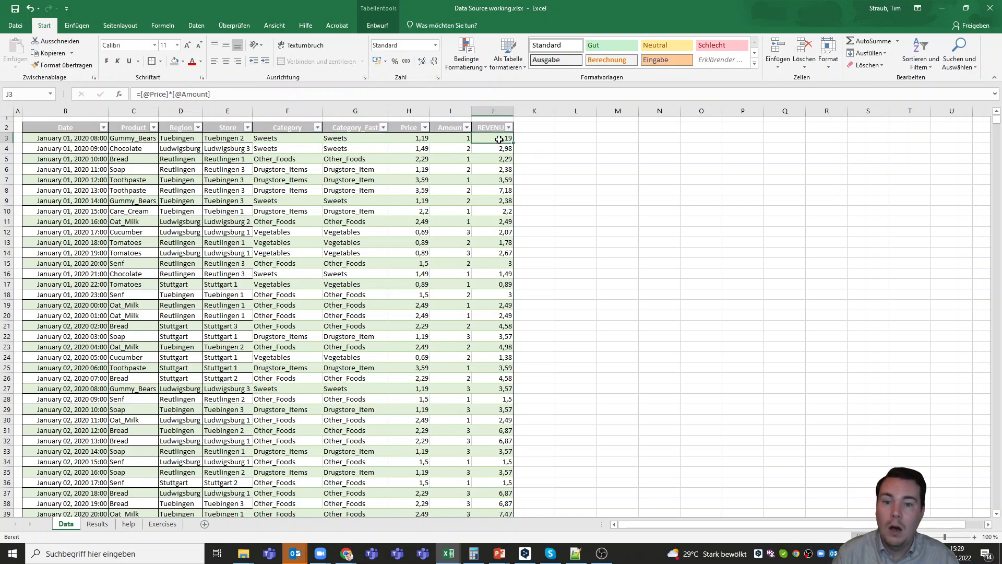
{"action": "left_click", "coordinate": [374, 139]}
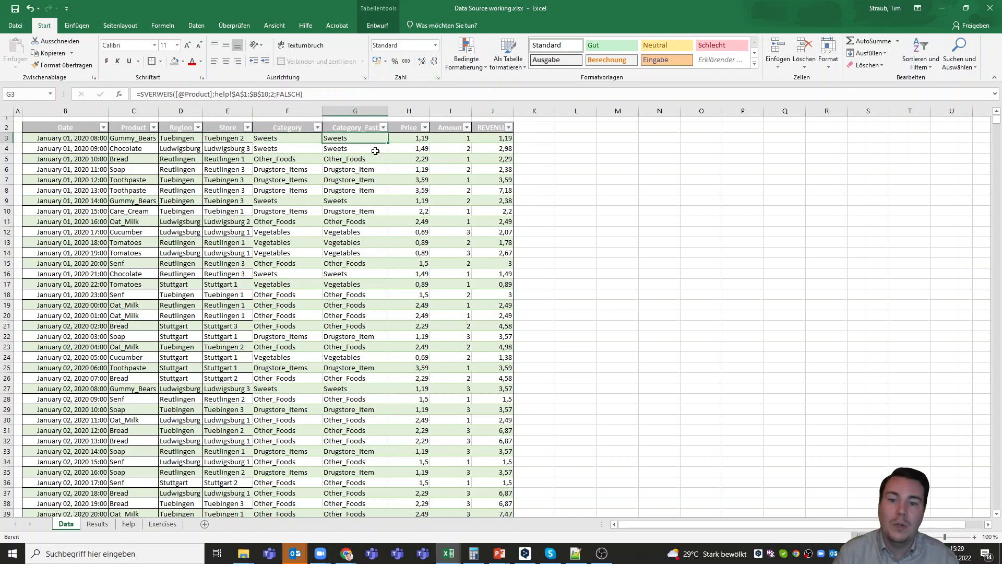
{"action": "left_click", "coordinate": [97, 524]}
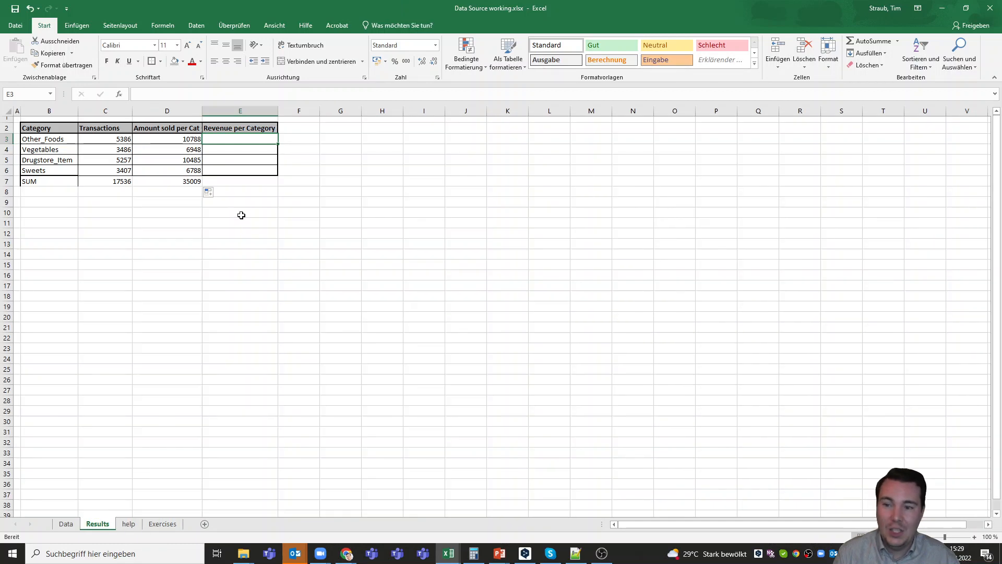
- Copy D3's SUMIF formula text into the Other_Foods revenue cell E3
{"action": "left_click", "coordinate": [167, 138]}
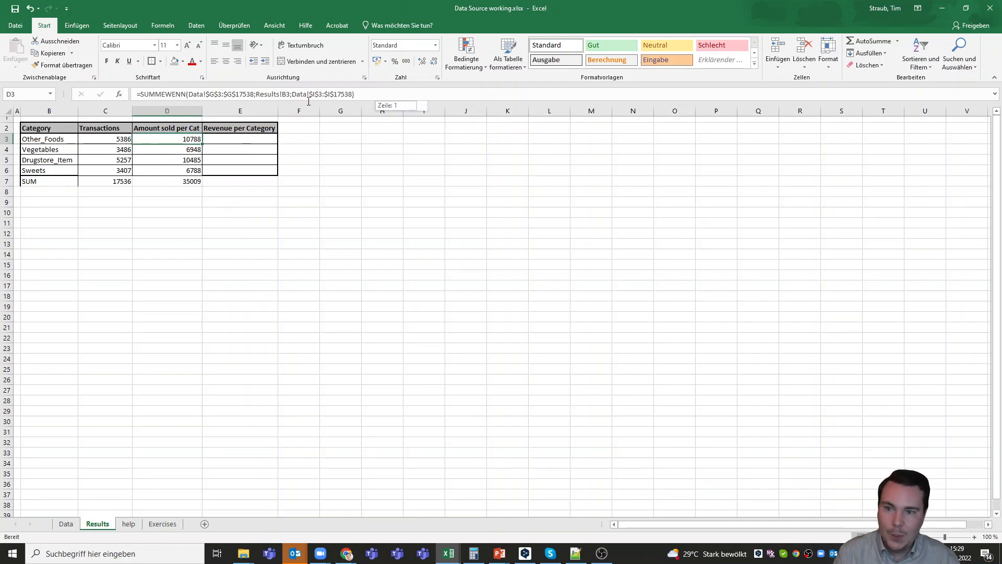
{"action": "left_click_drag", "start_coordinate": [365, 94], "coordinate": [130, 100]}
{"action": "key", "text": "ctrl+c"}
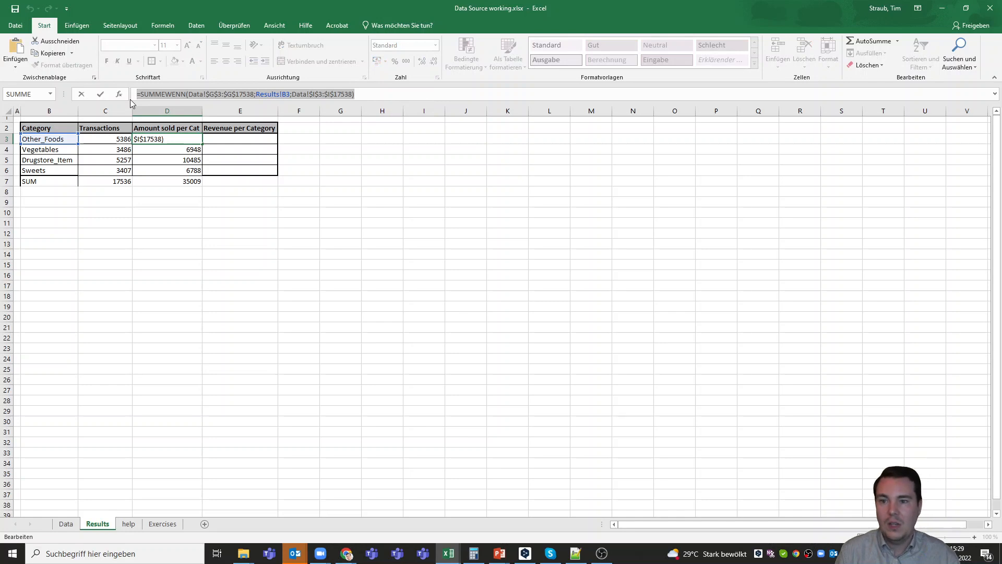
{"action": "key", "text": "Escape"}
{"action": "left_click", "coordinate": [224, 138]}
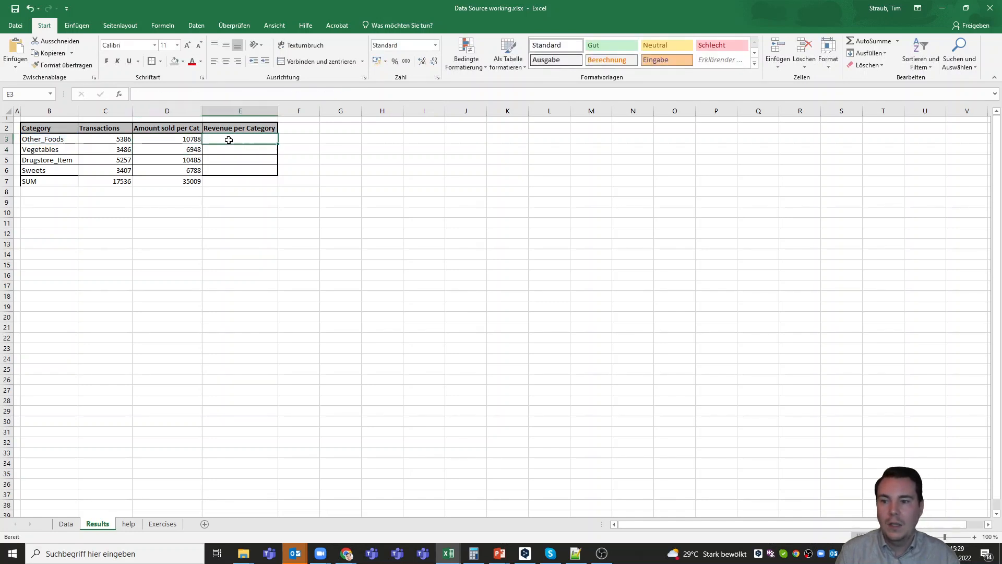
{"action": "left_click", "coordinate": [194, 94]}
{"action": "key", "text": "ctrl+v"}
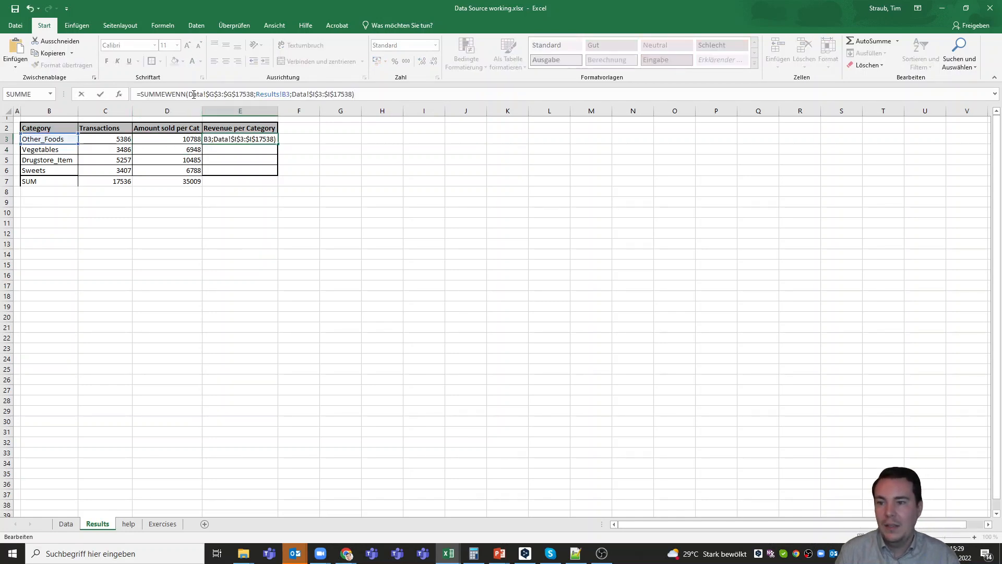
{"action": "left_click", "coordinate": [214, 95]}
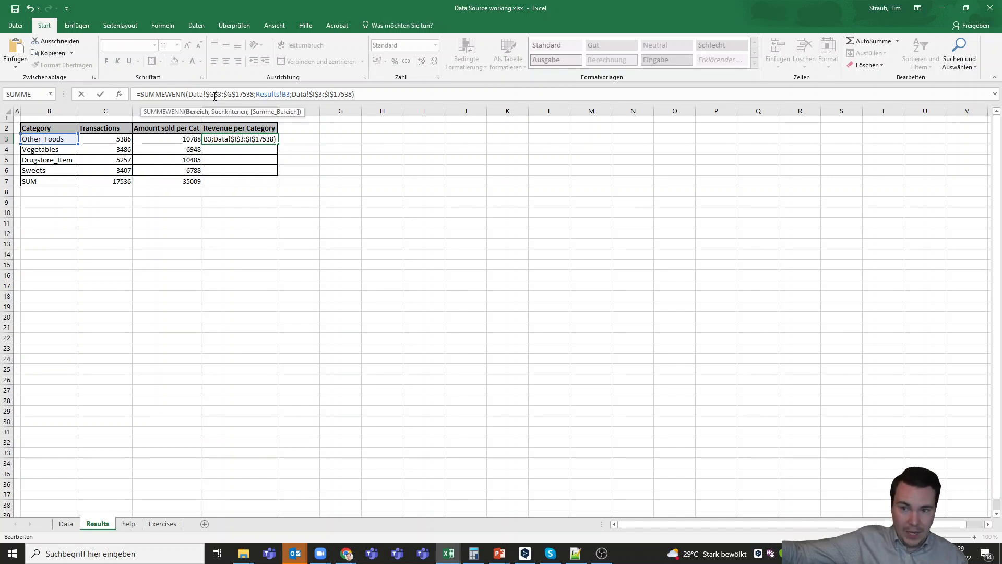
{"action": "left_click", "coordinate": [318, 94]}
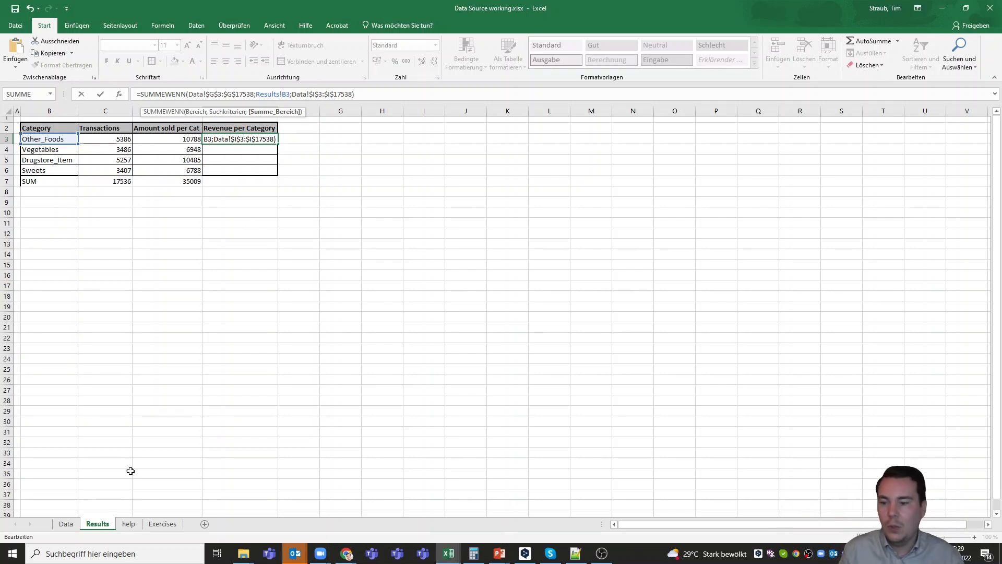
{"action": "key", "text": "Return"}
- Change E3's sum range to Data!$J$3:$J$17538 so it sums the REVENUE column
{"action": "left_click", "coordinate": [65, 524]}
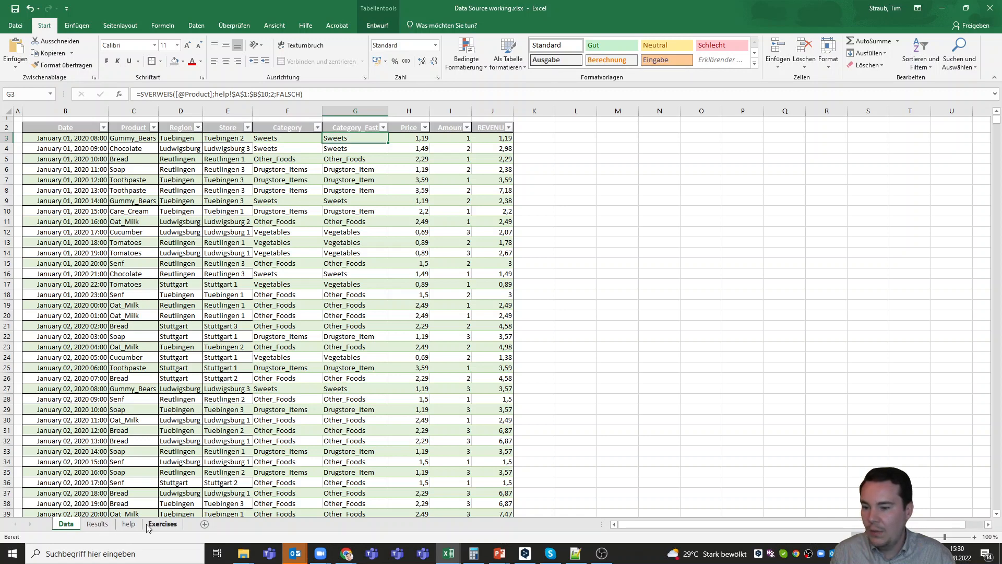
{"action": "left_click", "coordinate": [98, 525]}
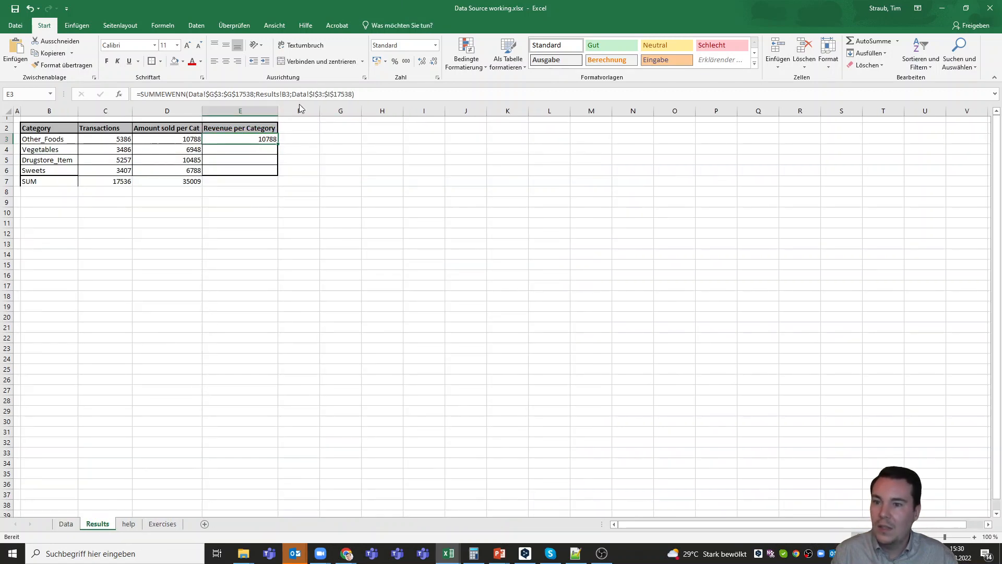
{"action": "left_click", "coordinate": [316, 94]}
{"action": "key", "text": "BackSpace"}
{"action": "type", "text": "J"}
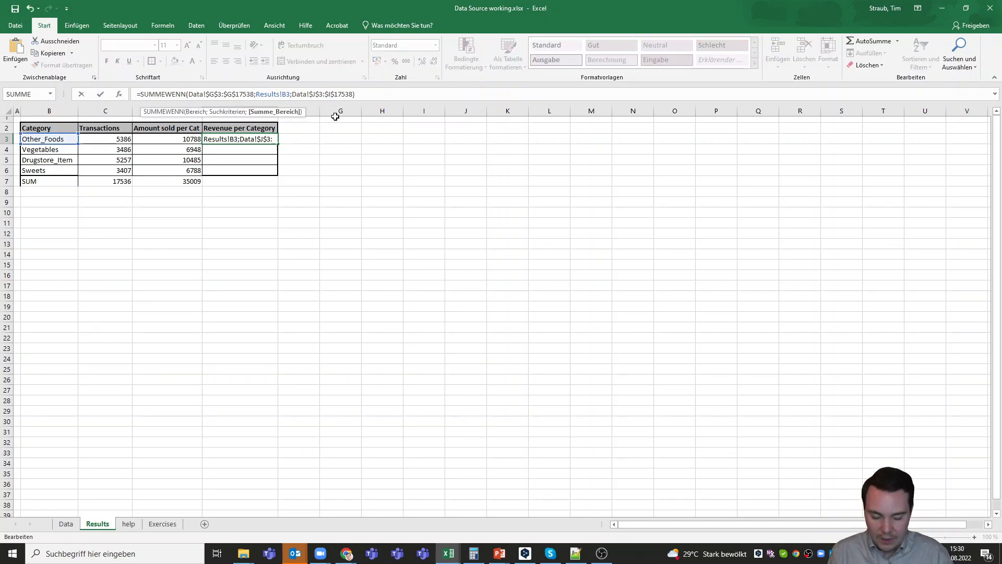
{"action": "key", "text": "Return"}
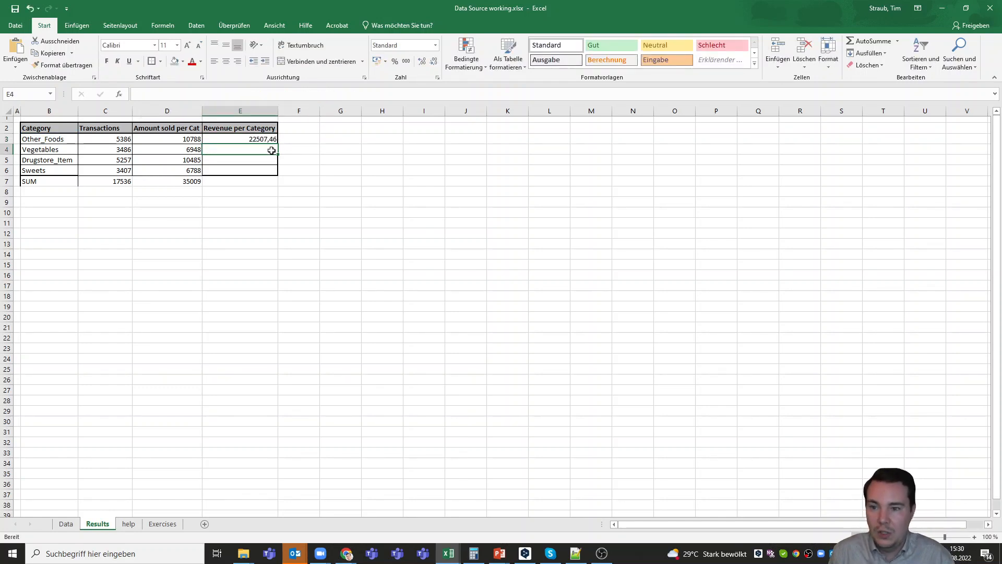
- Fill the revenue formula down to Sweets and copy the SUM total into E7, giving 61450,92
{"action": "left_click", "coordinate": [270, 140]}
{"action": "left_click_drag", "start_coordinate": [277, 144], "coordinate": [258, 184]}
{"action": "left_click", "coordinate": [200, 182]}
{"action": "left_click", "coordinate": [253, 212]}
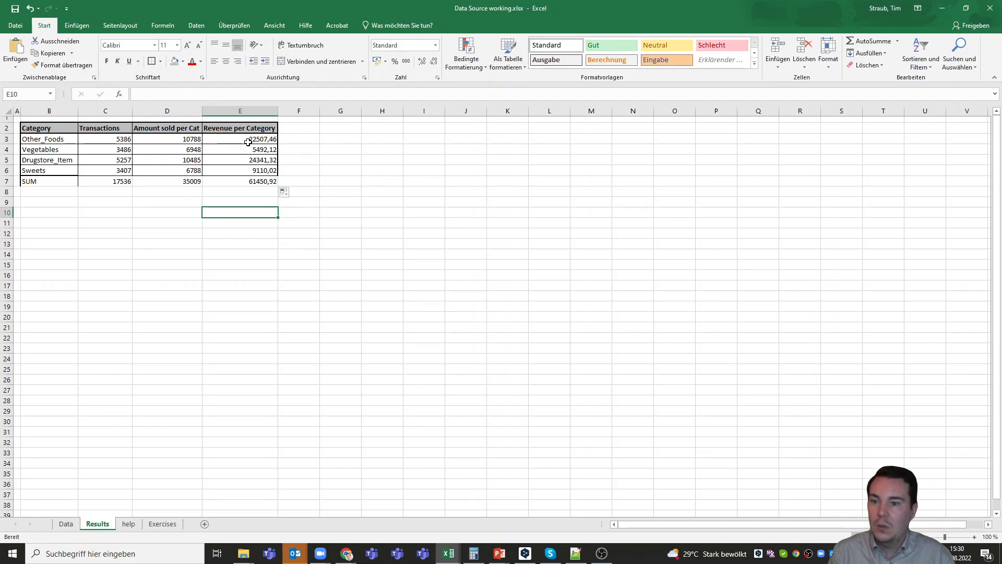
{"action": "left_click_drag", "start_coordinate": [248, 142], "coordinate": [252, 183]}
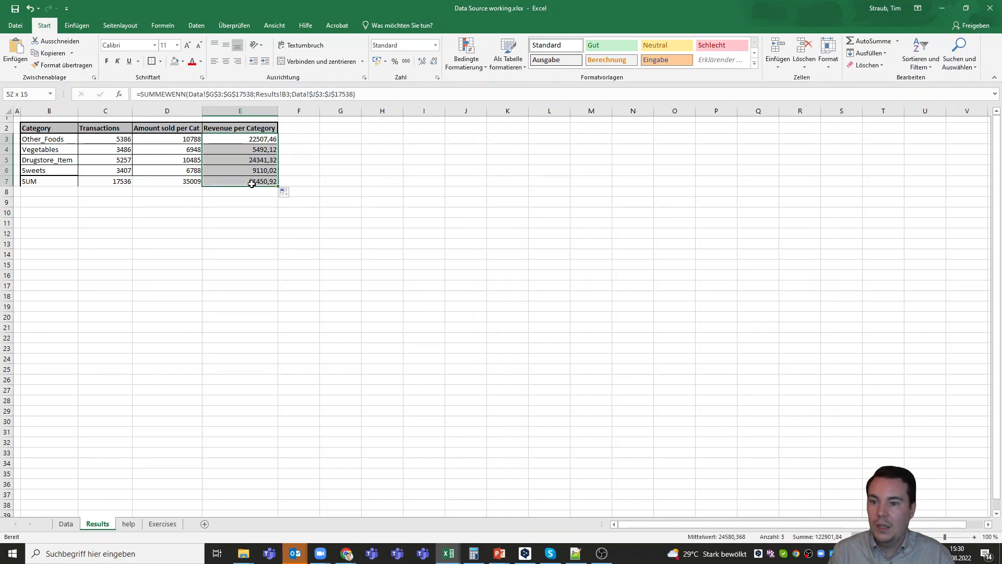
- Format E3:E7 as Währung with the € symbol and 2 decimals, e.g. 61.450,92 €
{"action": "right_click", "coordinate": [253, 141]}
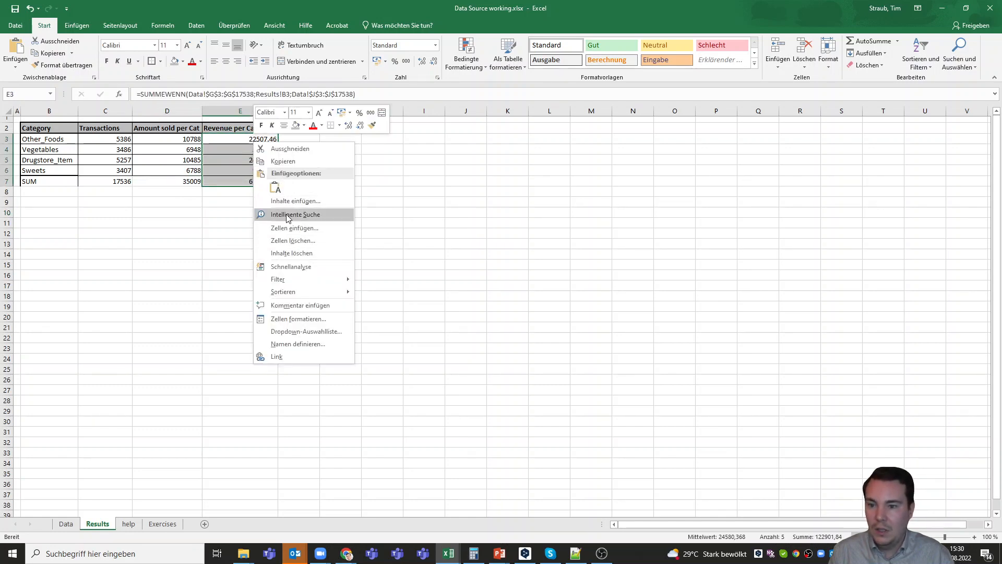
{"action": "left_click", "coordinate": [294, 323]}
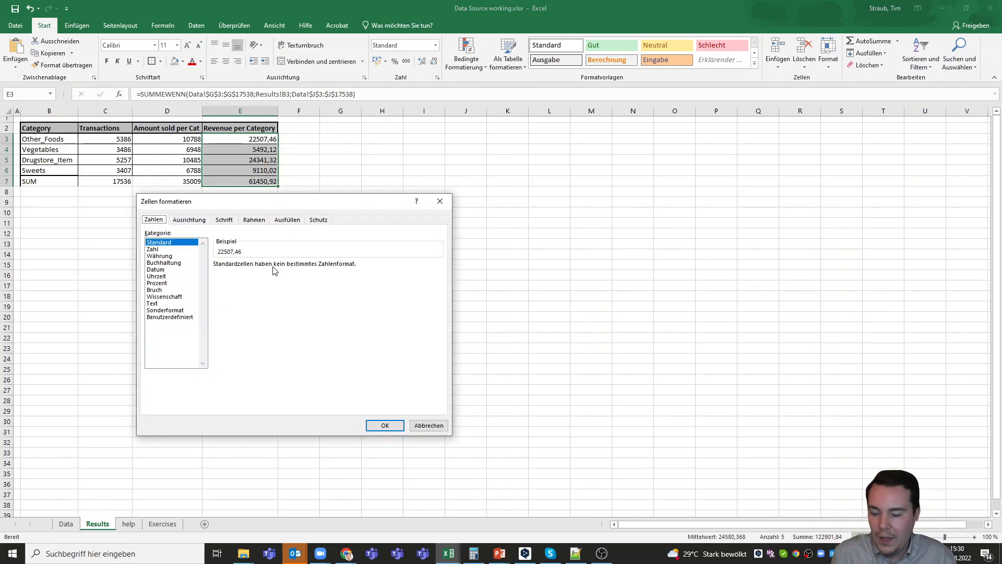
{"action": "left_click", "coordinate": [158, 256]}
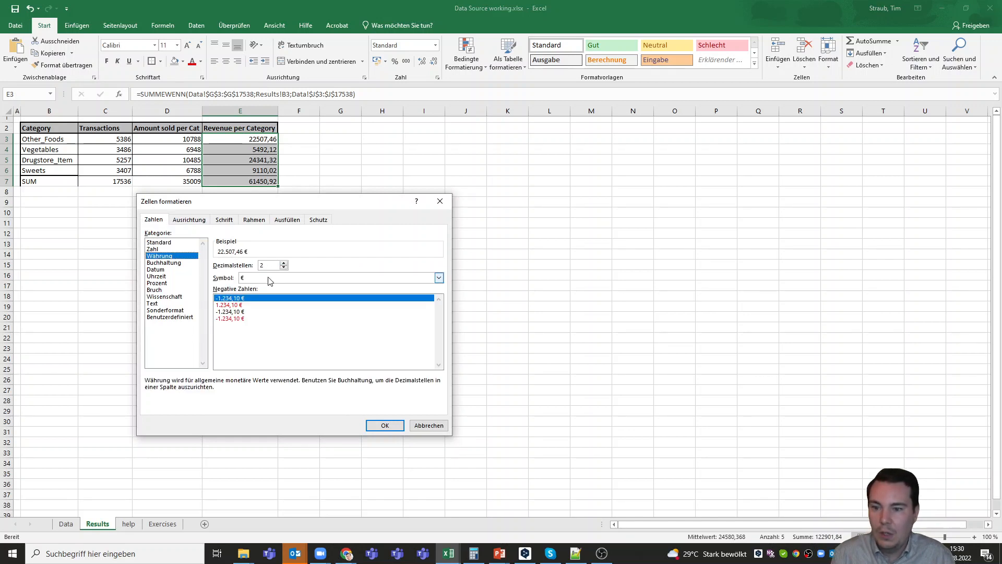
{"action": "left_click", "coordinate": [252, 279]}
{"action": "left_click", "coordinate": [251, 281]}
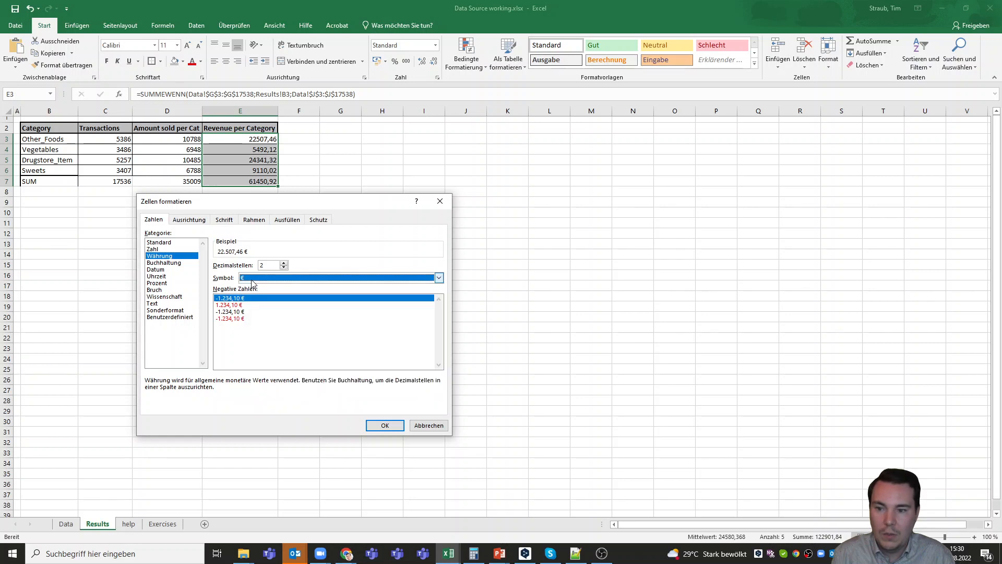
{"action": "left_click", "coordinate": [384, 425]}
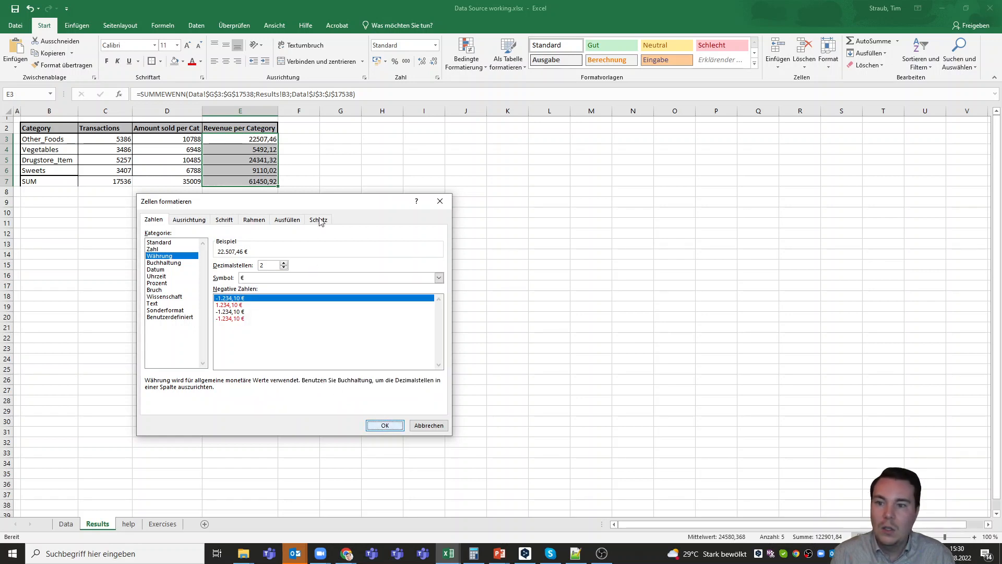
{"action": "left_click", "coordinate": [240, 223]}
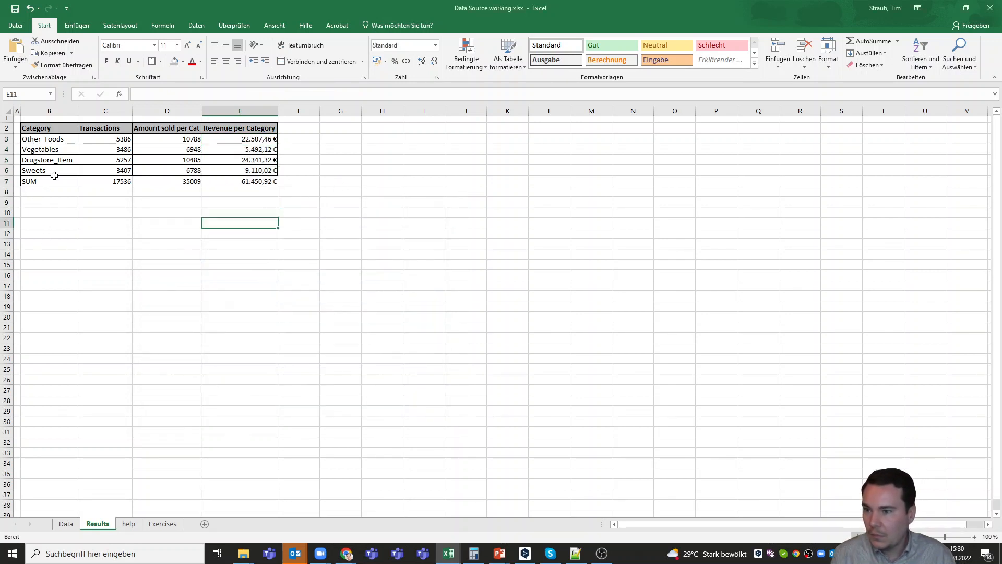
- Apply cell borders to the category rows B3:E6 and the SUM row B7:E7
{"action": "left_click_drag", "start_coordinate": [53, 136], "coordinate": [260, 169]}
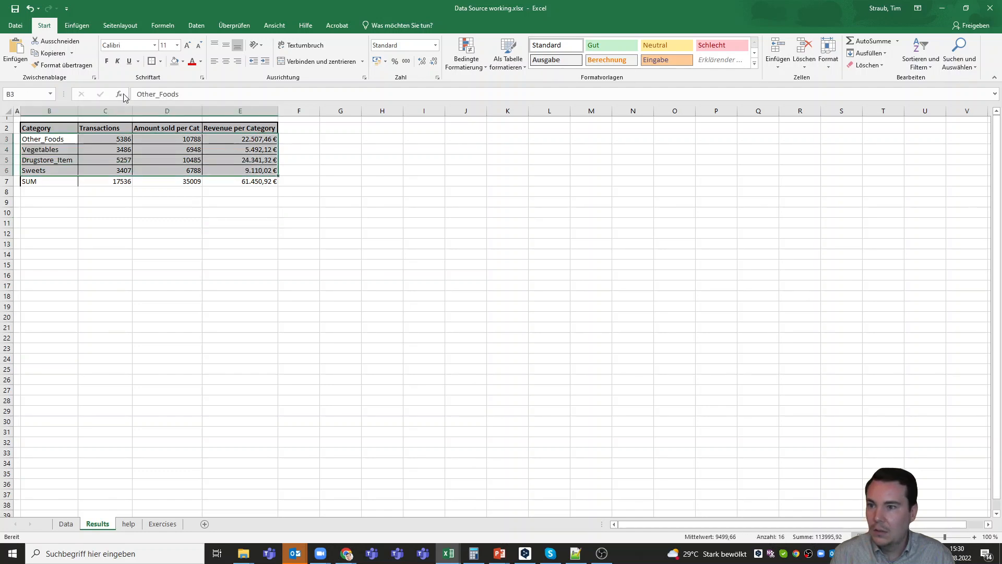
{"action": "left_click", "coordinate": [149, 61]}
{"action": "left_click", "coordinate": [209, 241]}
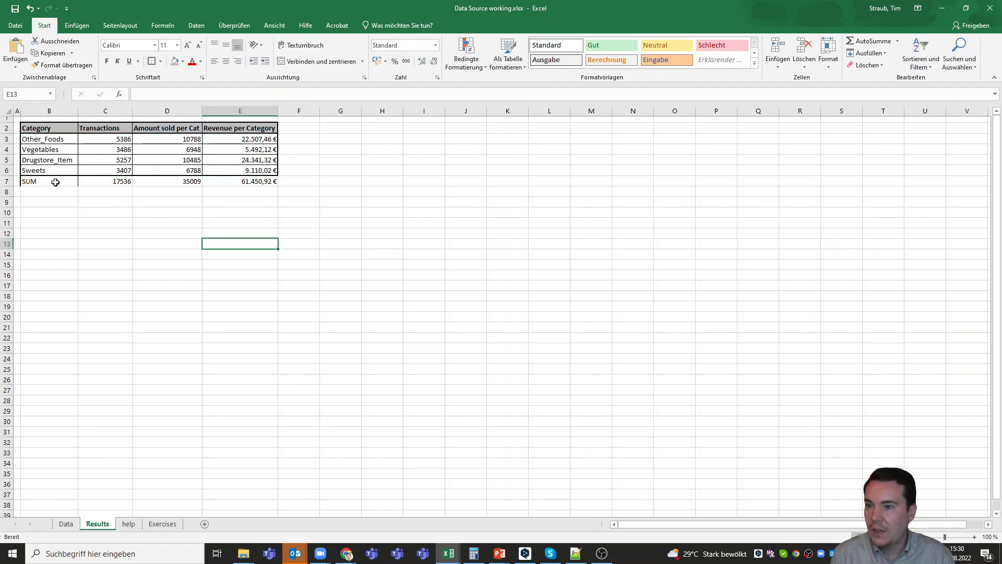
{"action": "left_click_drag", "start_coordinate": [49, 181], "coordinate": [242, 186]}
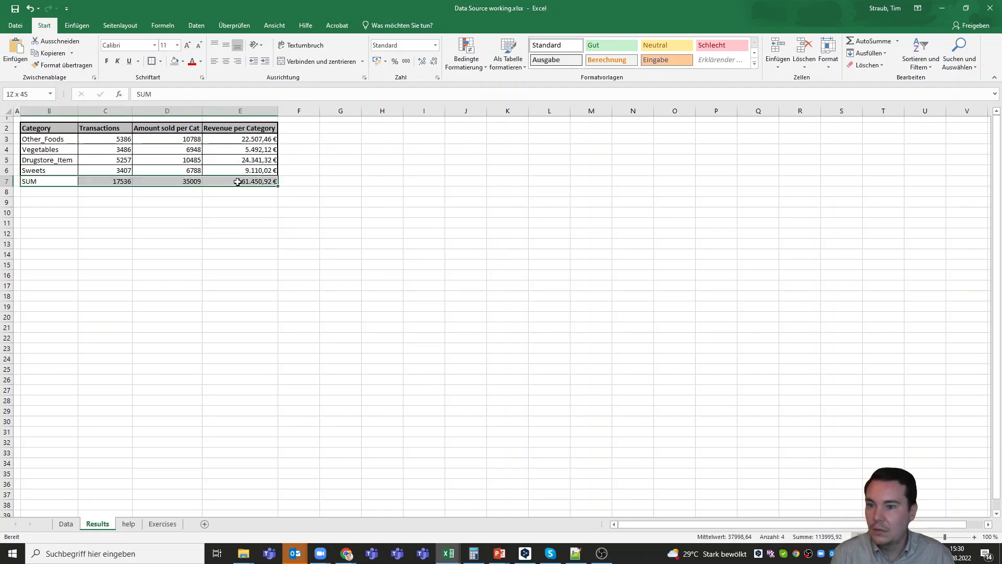
{"action": "left_click", "coordinate": [149, 62]}
{"action": "left_click", "coordinate": [339, 161]}
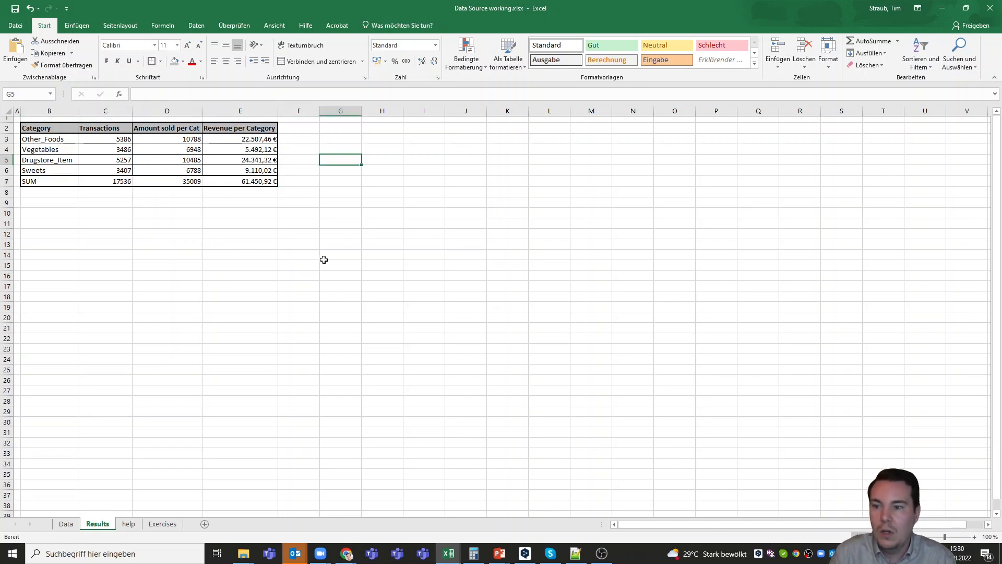
- Give the SUM row B7:E7 Alle Rahmenlinien plus a Dicke Rahmenlinie außen outline
{"action": "left_click_drag", "start_coordinate": [50, 180], "coordinate": [235, 178]}
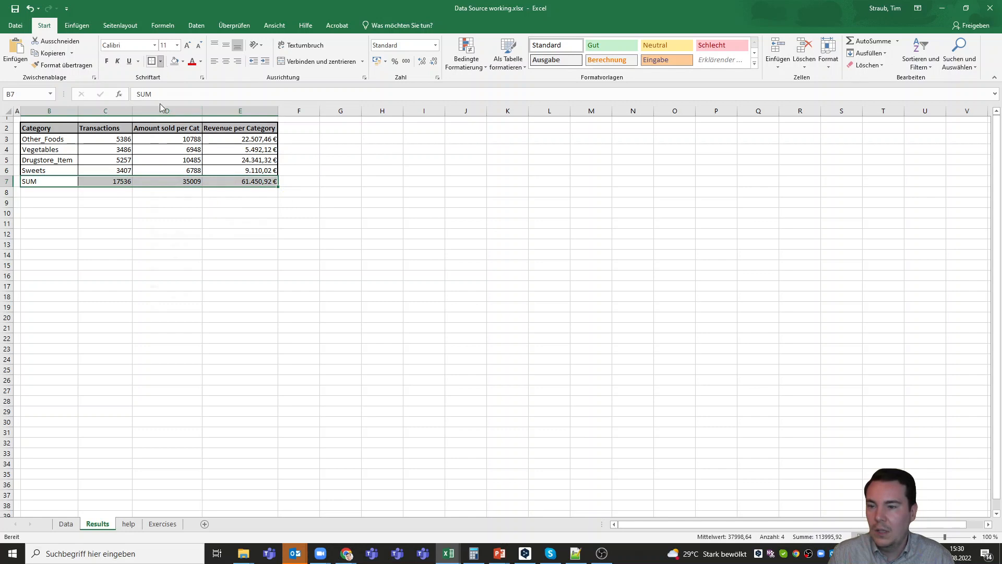
{"action": "left_click", "coordinate": [161, 61]}
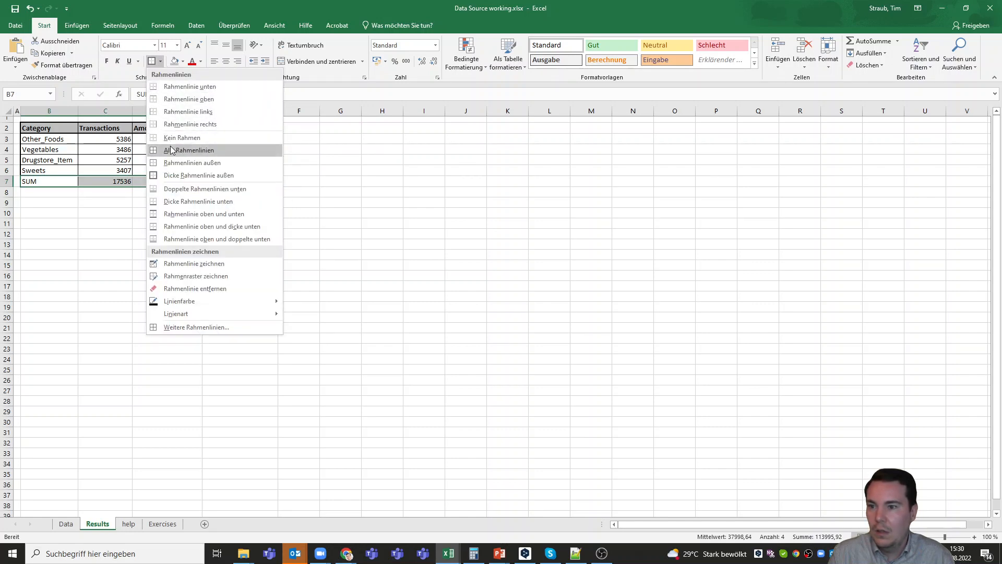
{"action": "left_click", "coordinate": [189, 150]}
{"action": "left_click", "coordinate": [160, 61]}
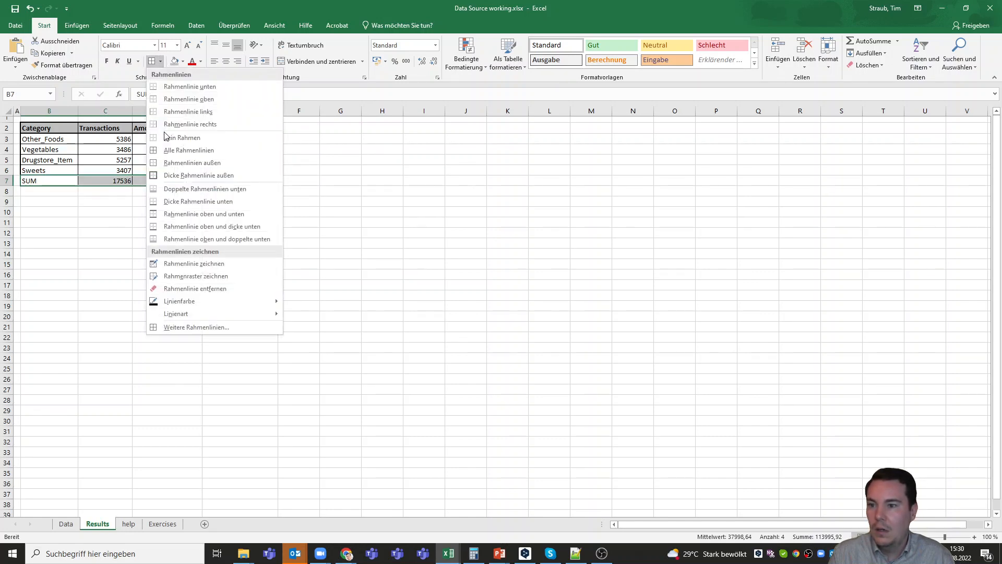
{"action": "left_click", "coordinate": [175, 176]}
{"action": "left_click", "coordinate": [214, 213]}
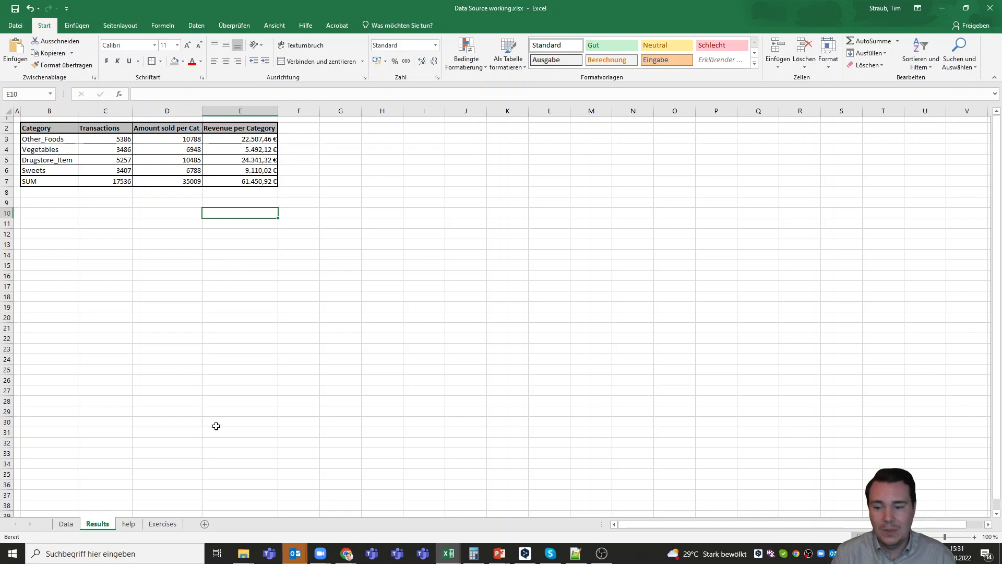
- Review the Exercises sheet, then return to the Data sheet
{"action": "left_click", "coordinate": [162, 523]}
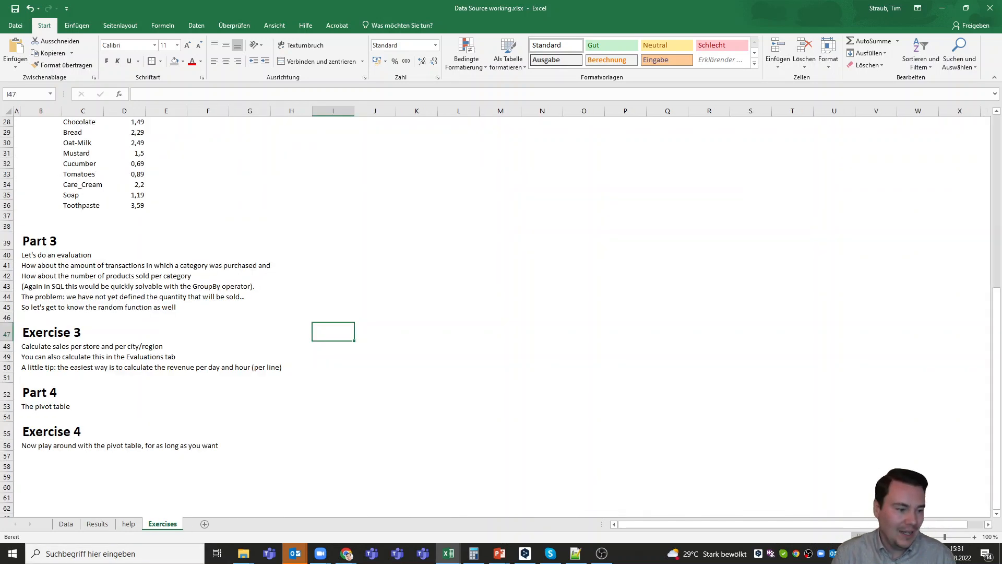
{"action": "key", "text": "alt+Tab"}
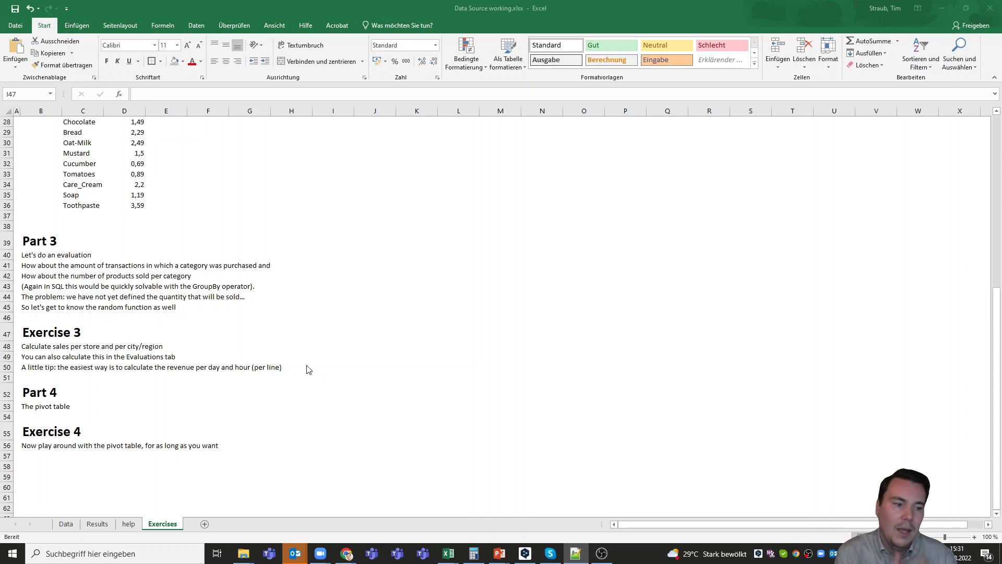
{"action": "left_click", "coordinate": [66, 524]}
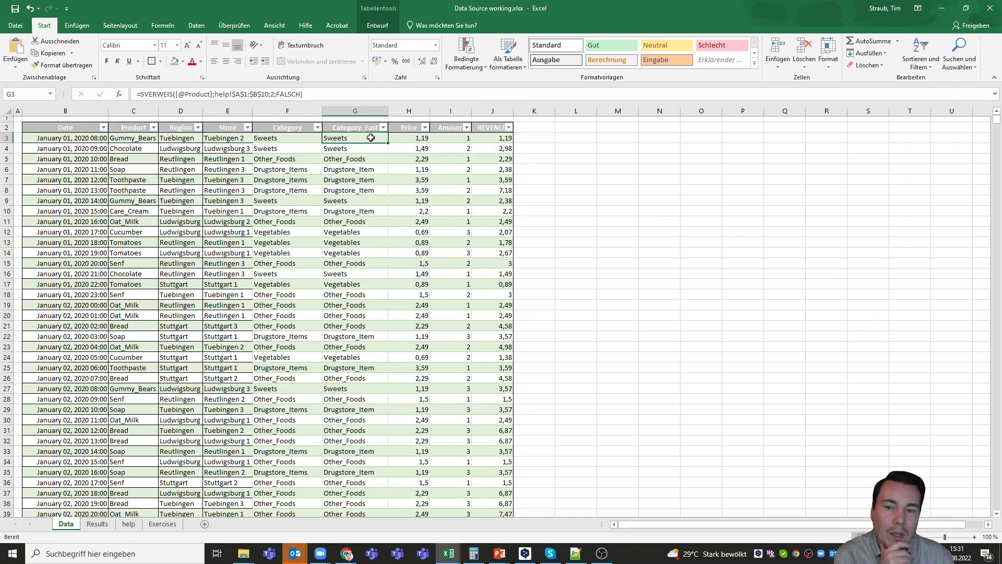
{"action": "left_click", "coordinate": [220, 142]}
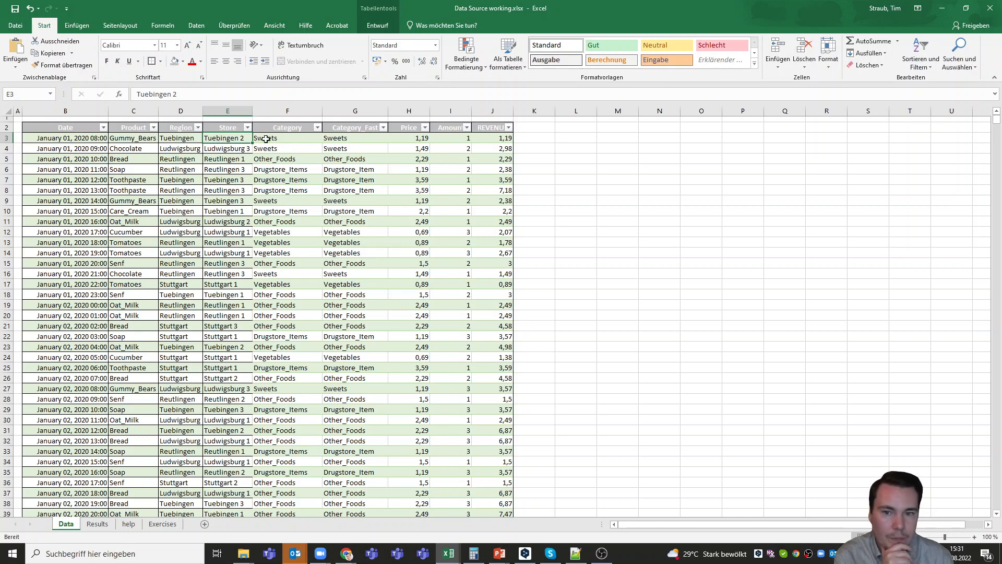
{"action": "left_click", "coordinate": [235, 152]}
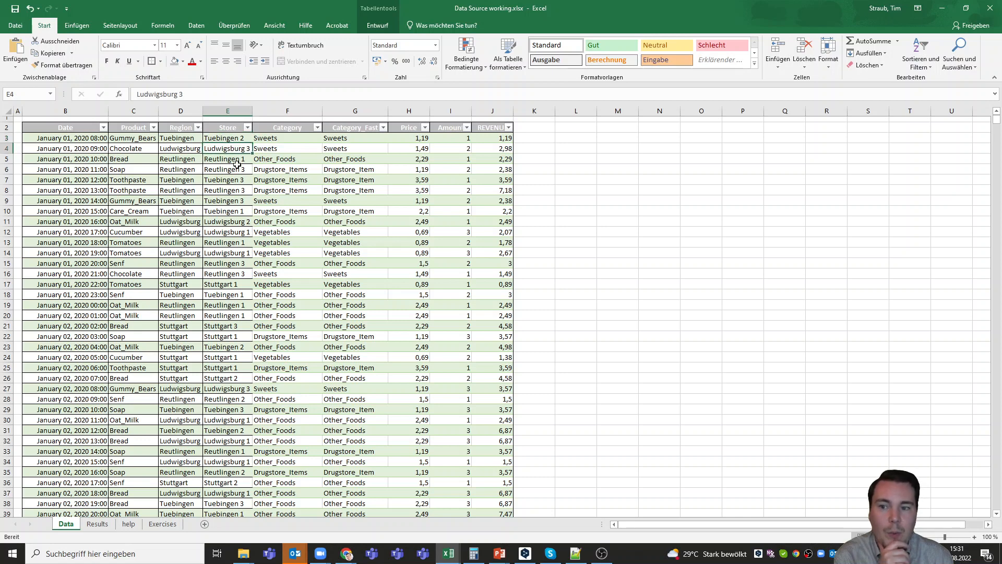
{"action": "left_click", "coordinate": [238, 161]}
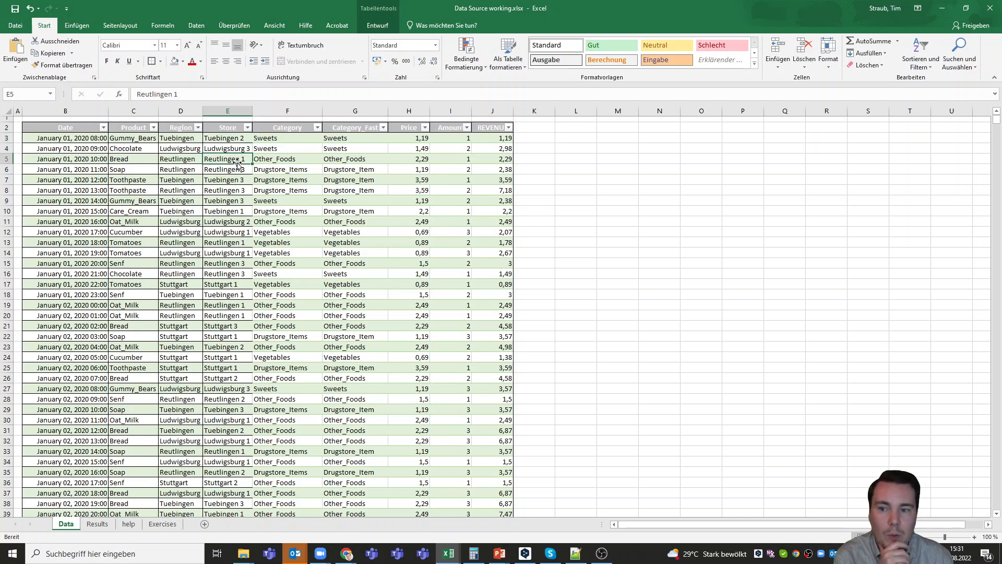
{"action": "left_click", "coordinate": [456, 140]}
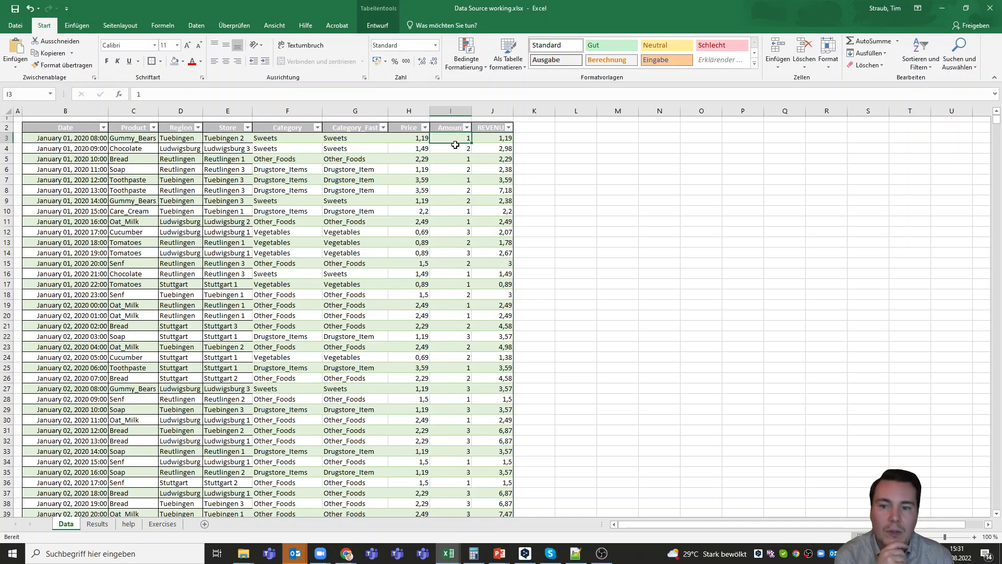
{"action": "left_click", "coordinate": [494, 137]}
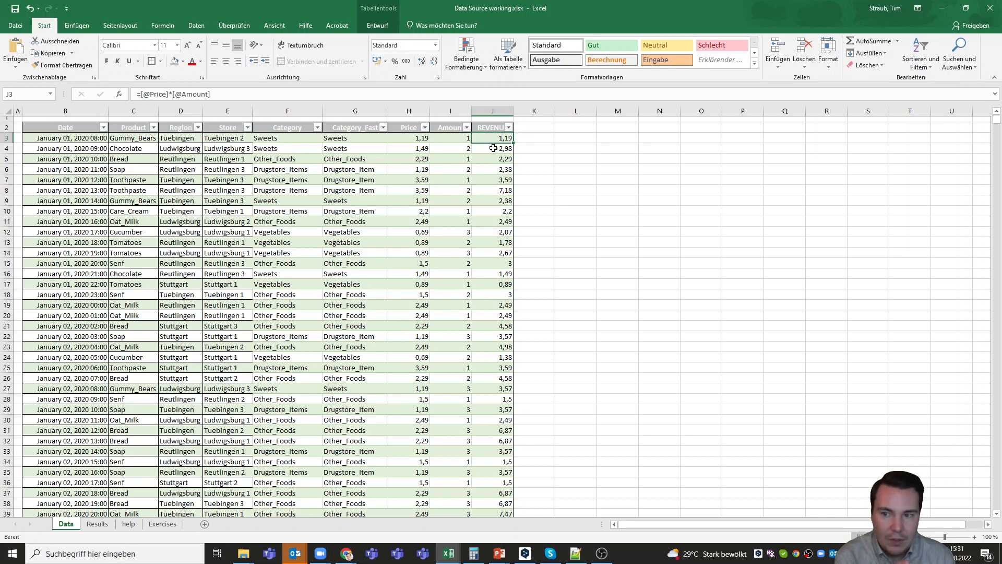
{"action": "left_click", "coordinate": [184, 140]}
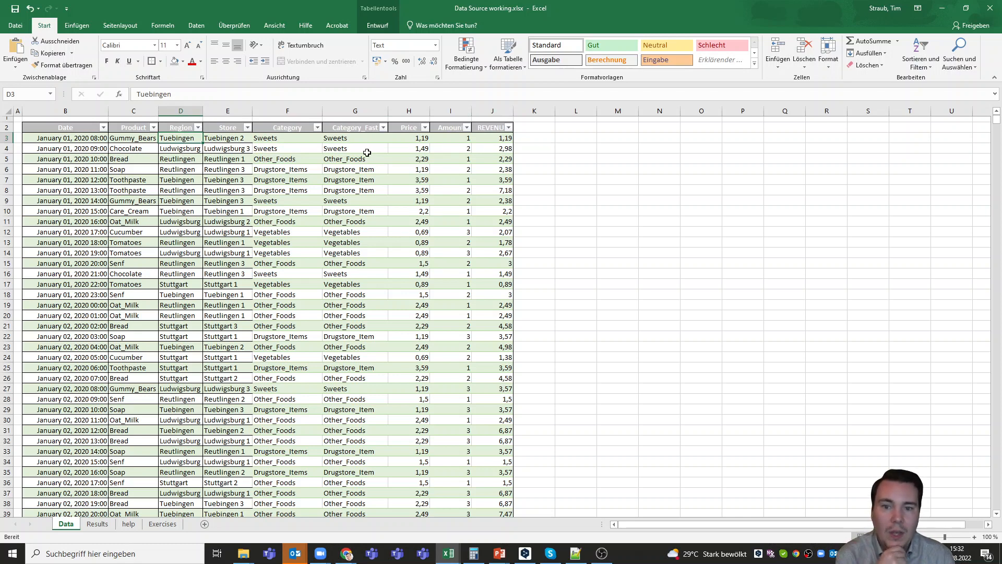
{"action": "left_click", "coordinate": [497, 139]}
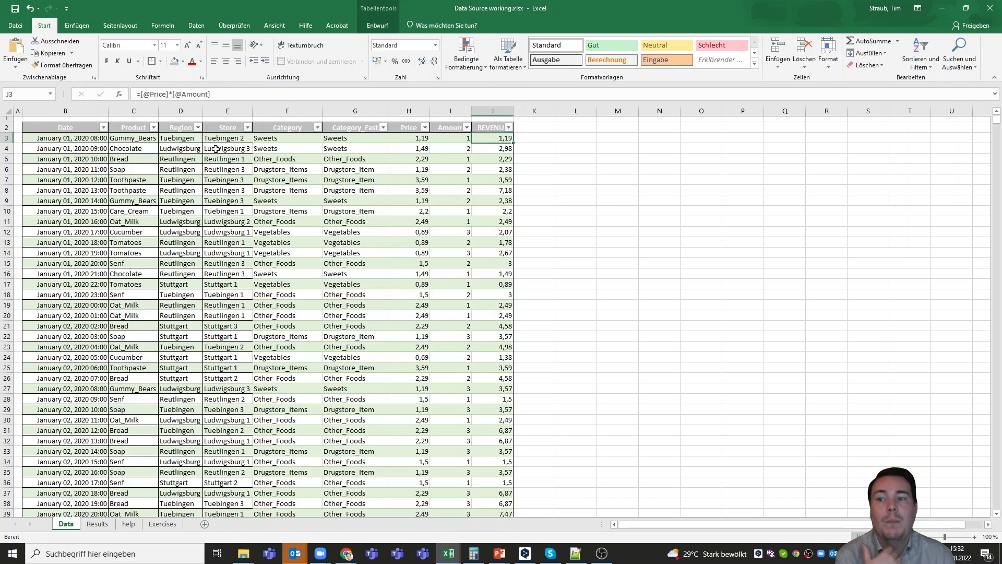